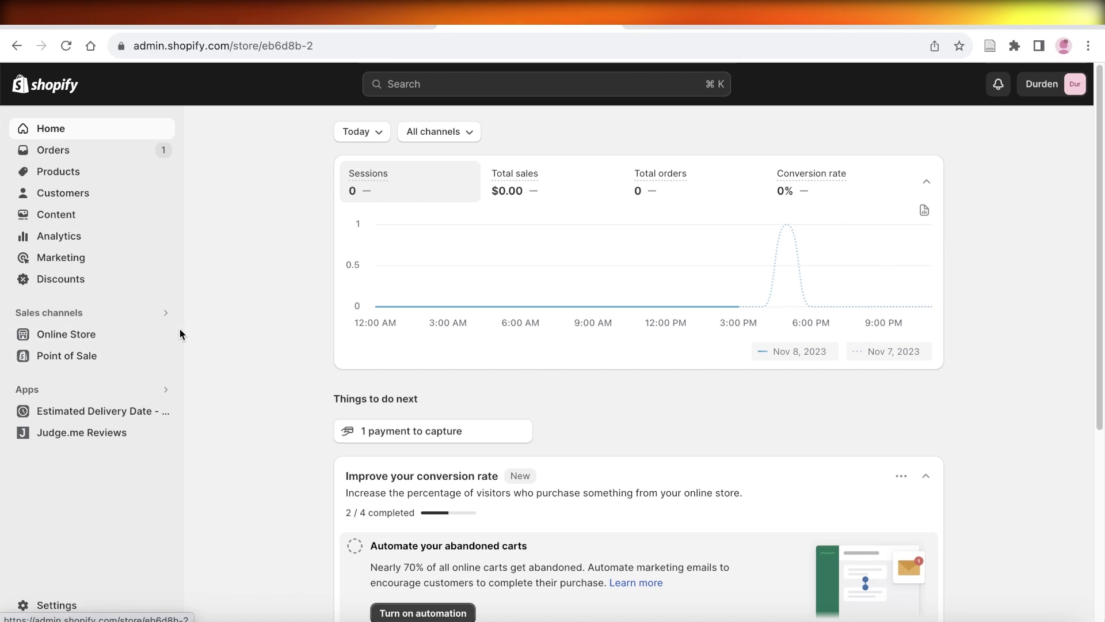
# View the live storefront in a new tab and scroll its homepage down to the footer
pyautogui.click(165, 334)
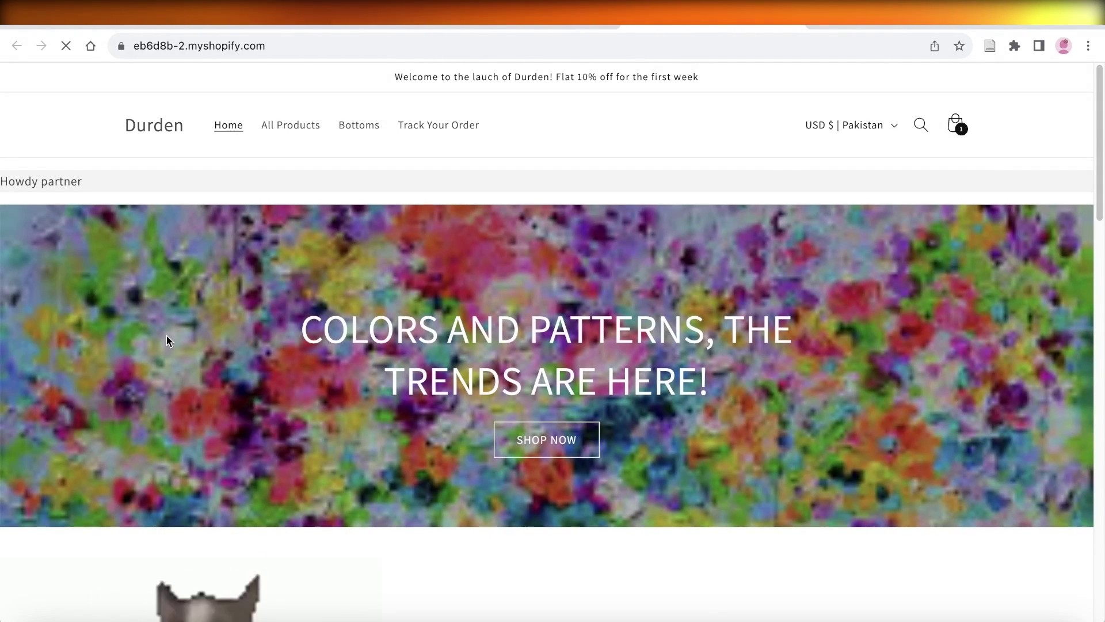
pyautogui.scroll(-8, 223, 315)
pyautogui.scroll(-8, 1085, 205)
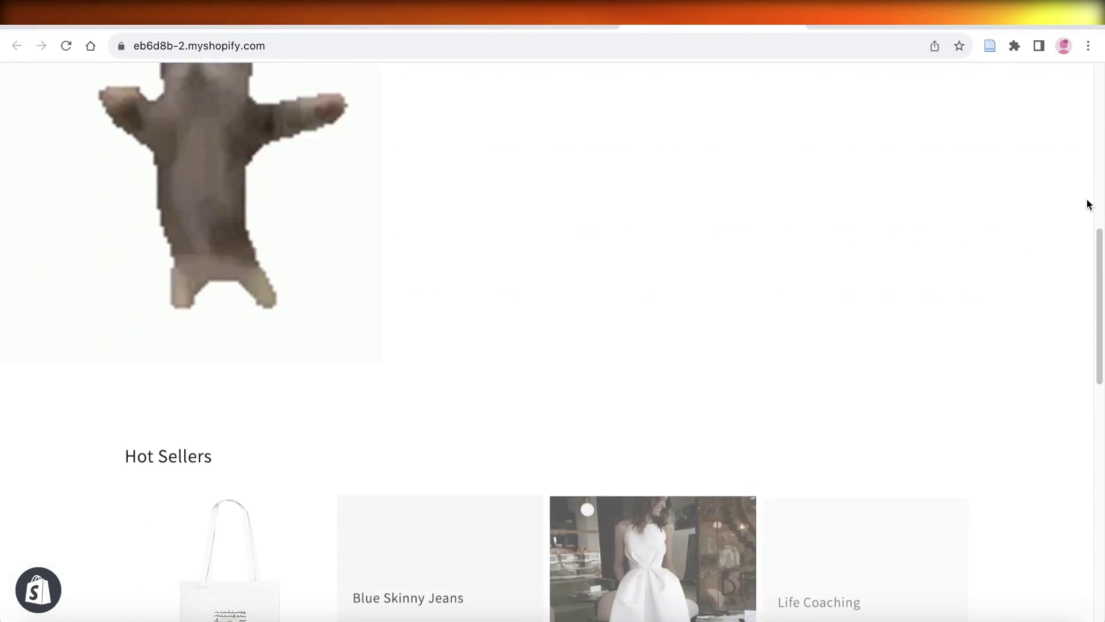
pyautogui.scroll(-4, 1081, 201)
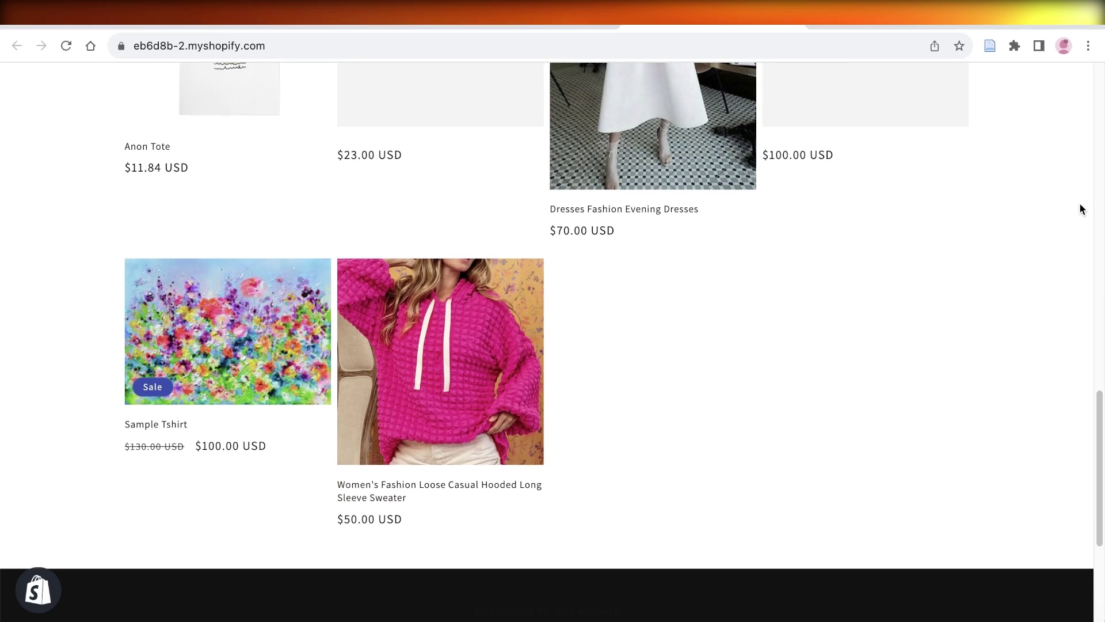
pyautogui.scroll(-4, 1063, 267)
pyautogui.scroll(-1, 1062, 267)
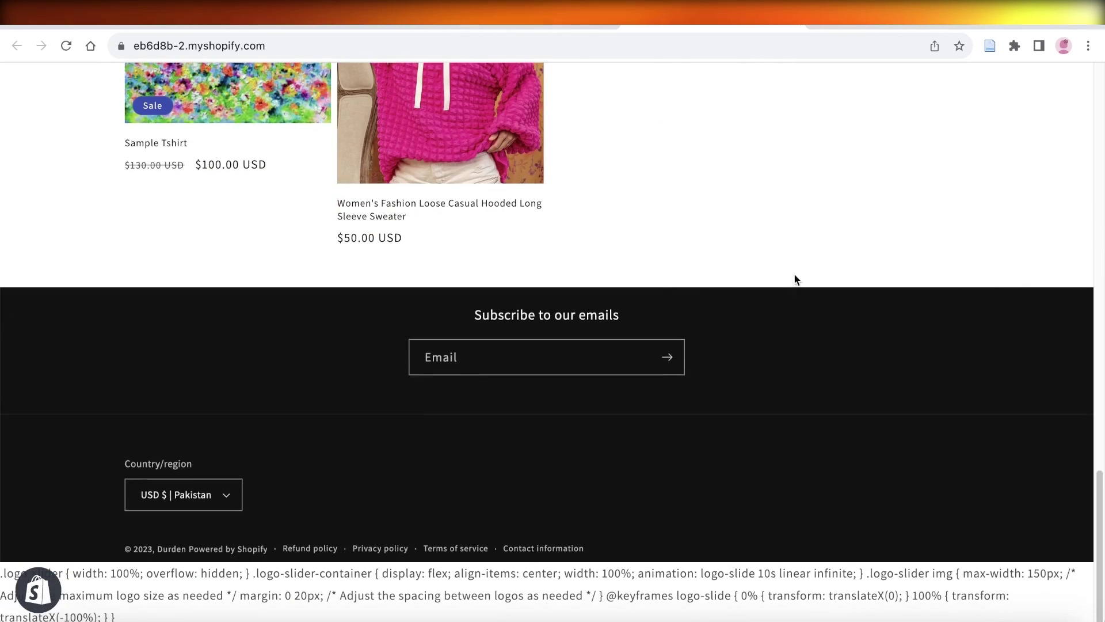
pyautogui.scroll(5, 625, 289)
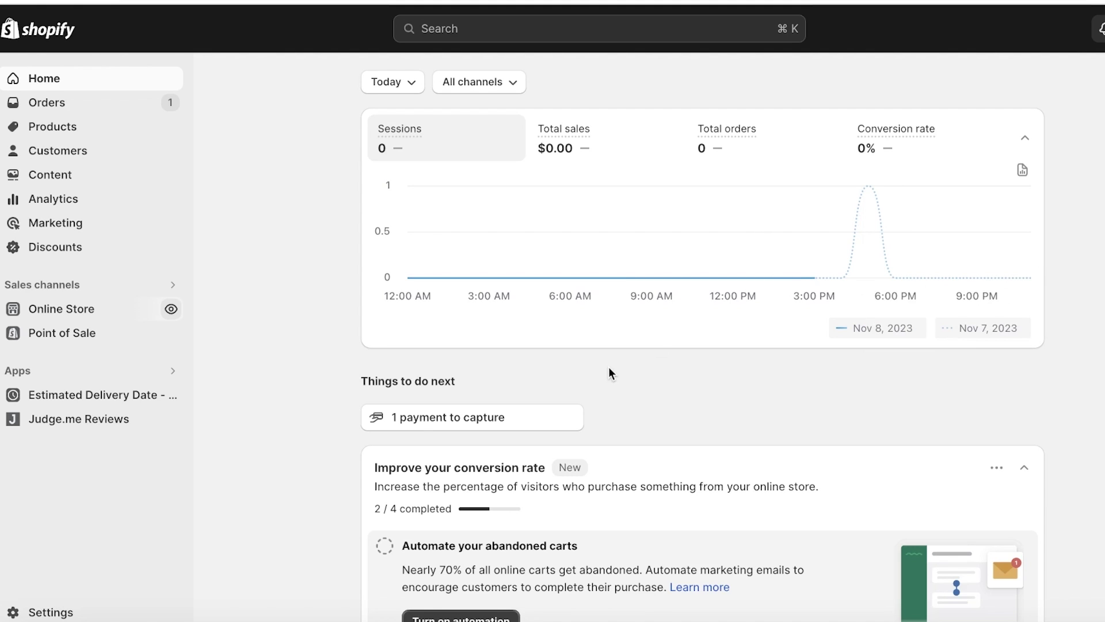
# Go from Settings > Apps and sales channels to the Shopify App Store
pyautogui.click(94, 613)
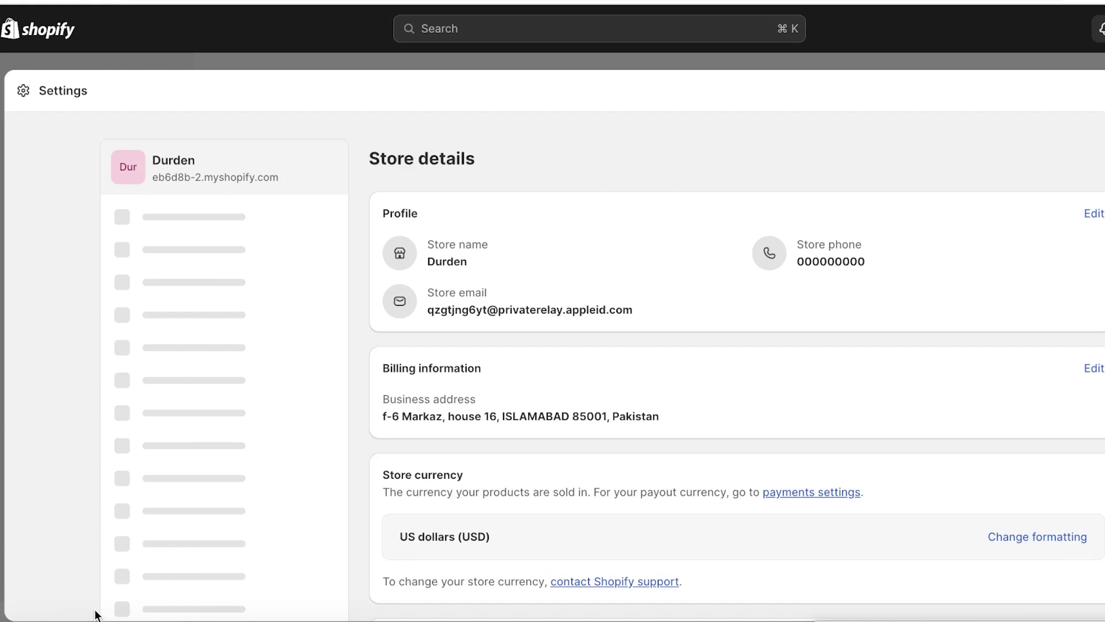
pyautogui.click(217, 554)
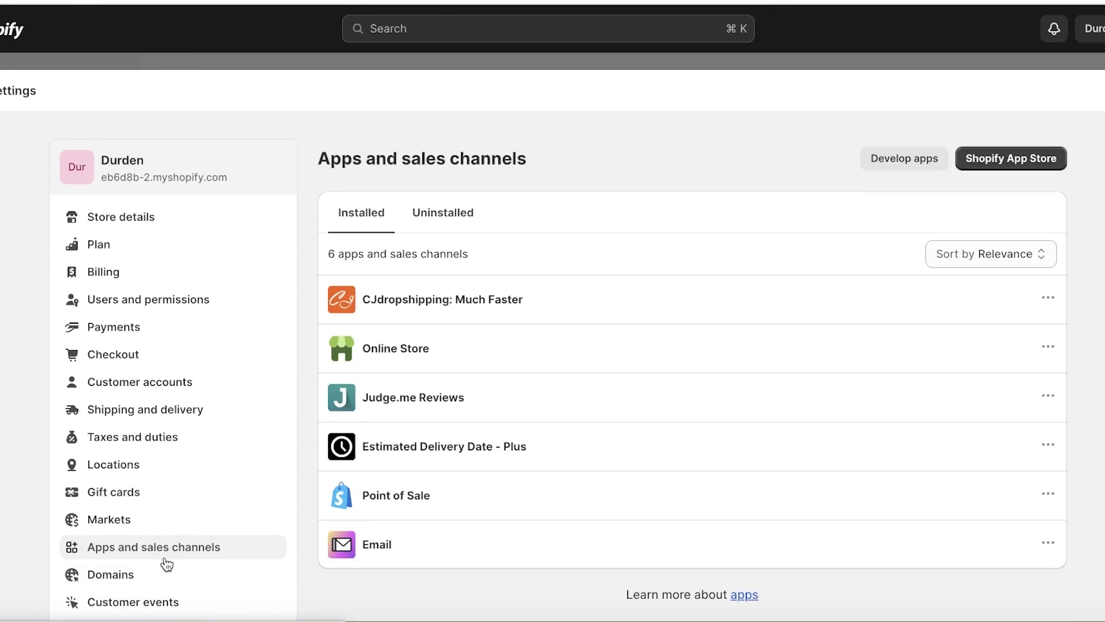
pyautogui.click(1008, 167)
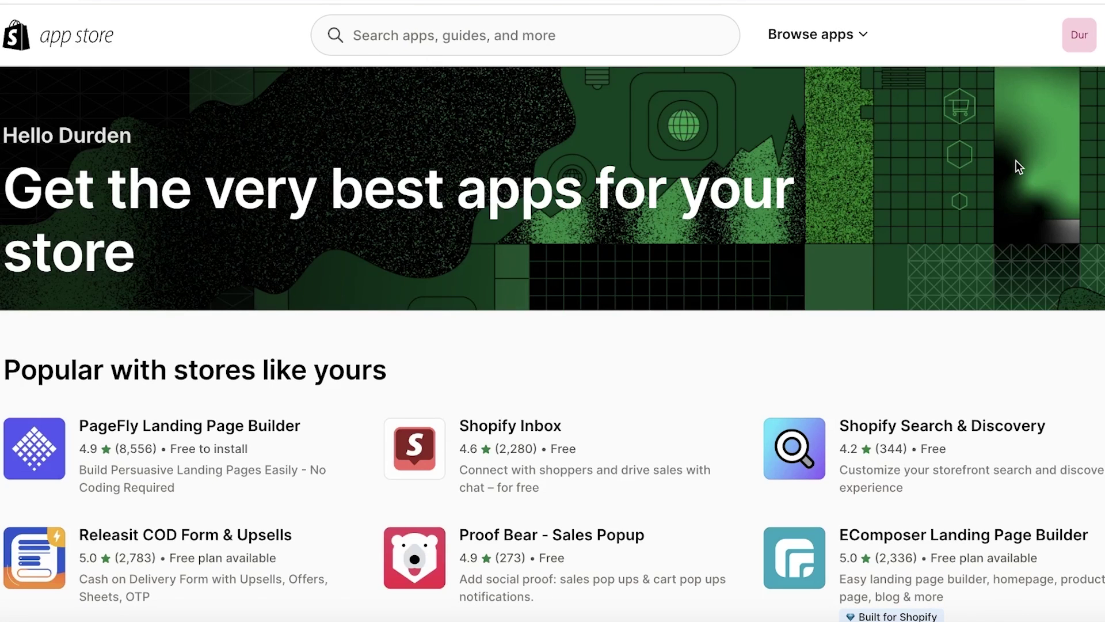
# Rerun the recent 'mobile app builder' search and browse the 1,357 results
pyautogui.click(402, 23)
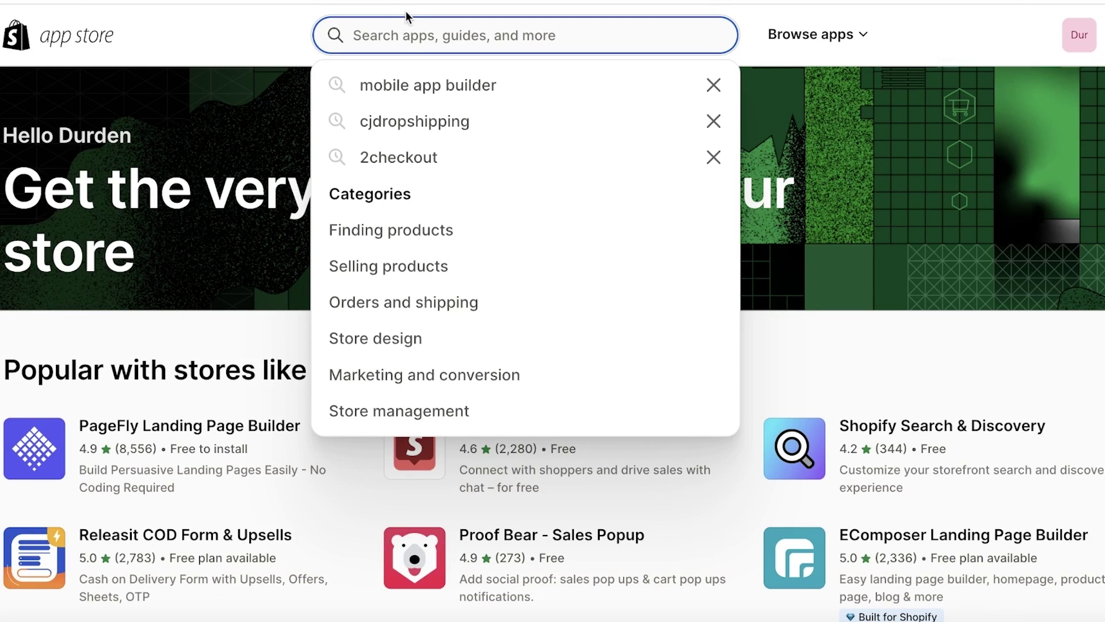
pyautogui.click(444, 81)
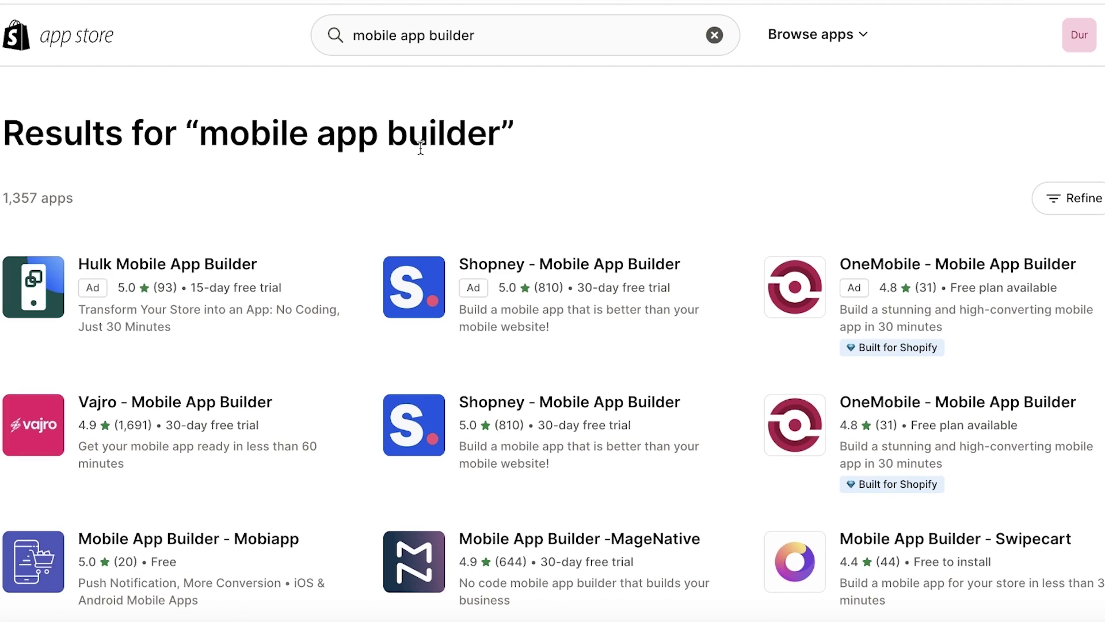
pyautogui.scroll(-5, 950, 455)
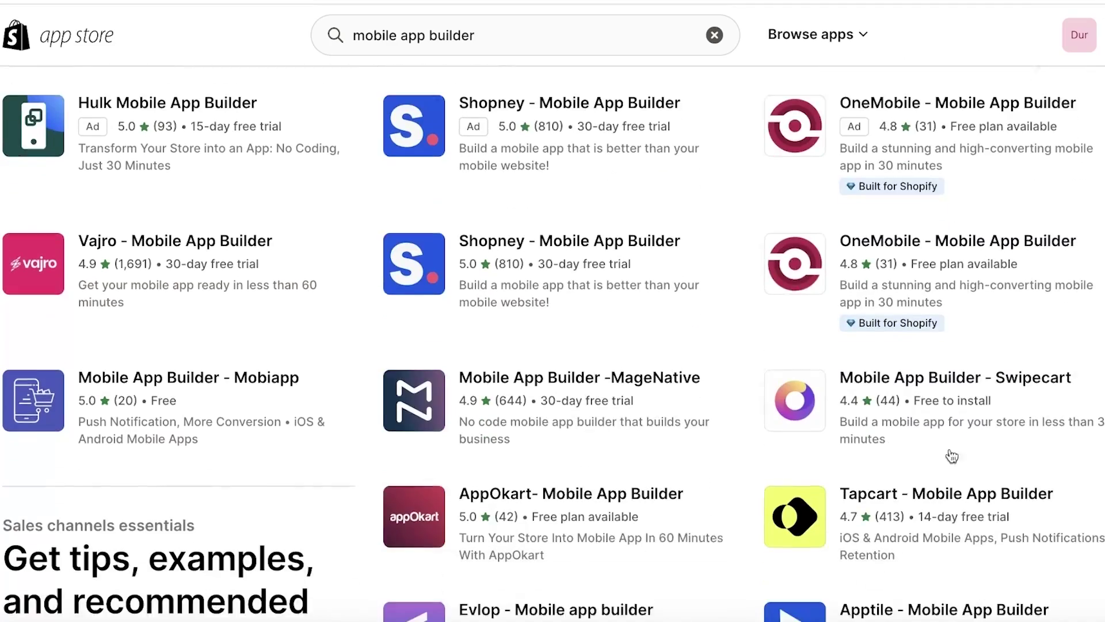
pyautogui.scroll(-8, 667, 349)
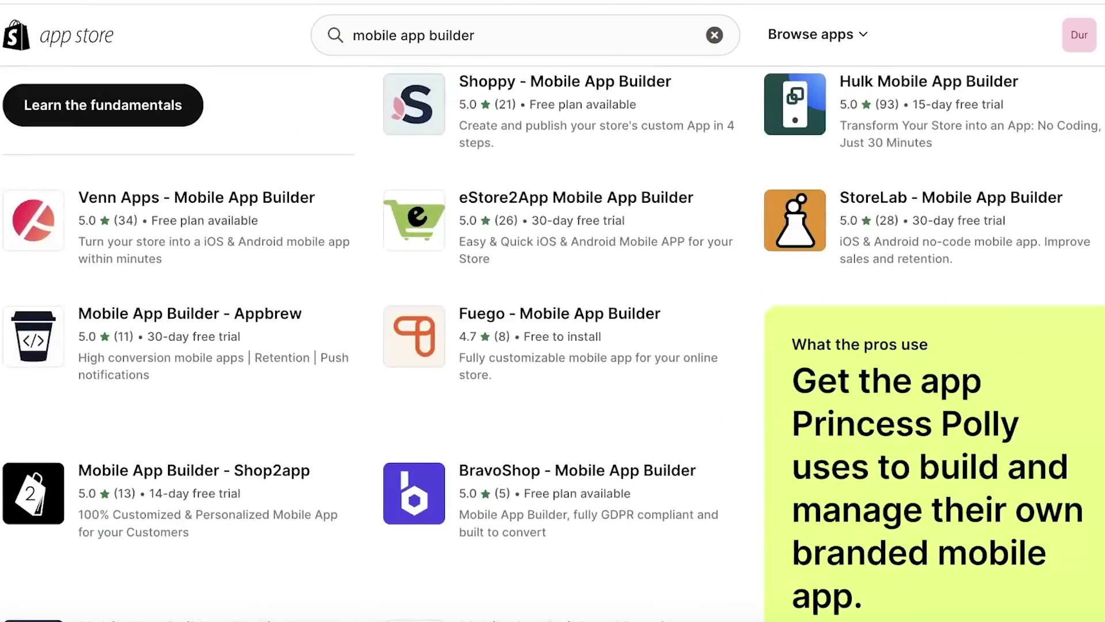
pyautogui.scroll(8, 1078, 345)
pyautogui.scroll(5, 671, 341)
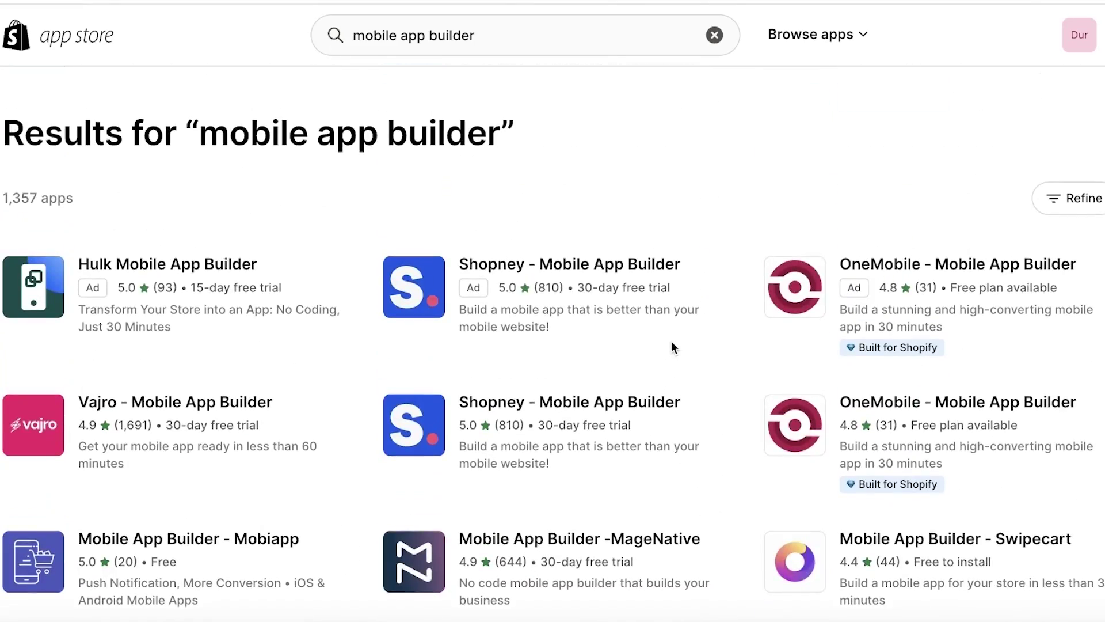
pyautogui.click(440, 416)
pyautogui.scroll(-10, 399, 486)
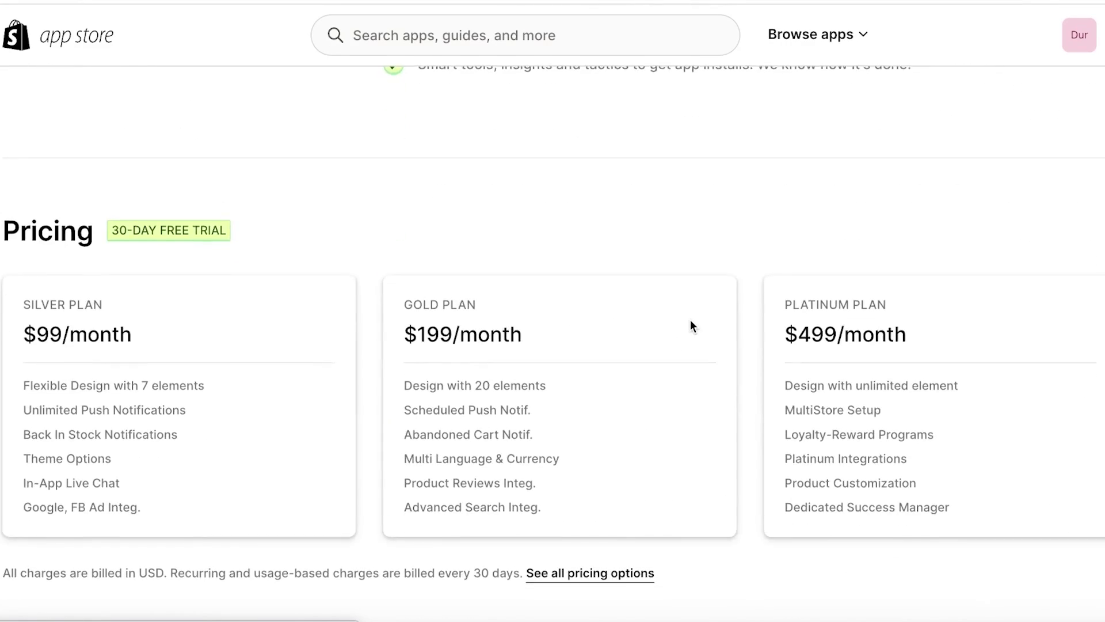
pyautogui.scroll(-4, 240, 374)
pyautogui.scroll(1, 240, 377)
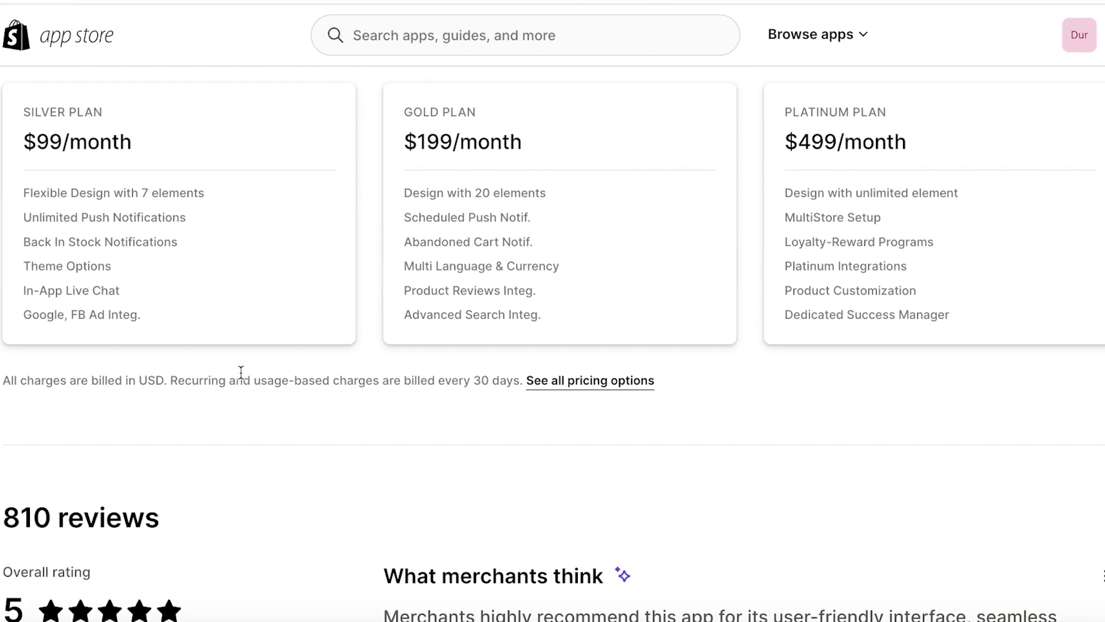
pyautogui.scroll(10, 254, 365)
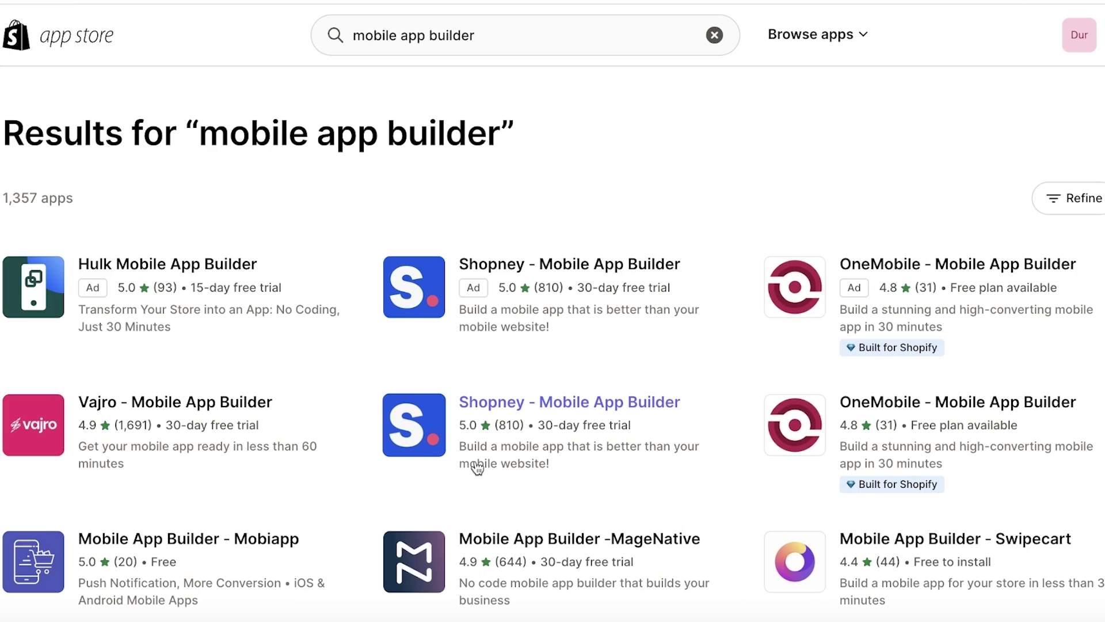
# Open the OneMobile - Mobile App Builder listing and review its pricing plans
pyautogui.click(974, 410)
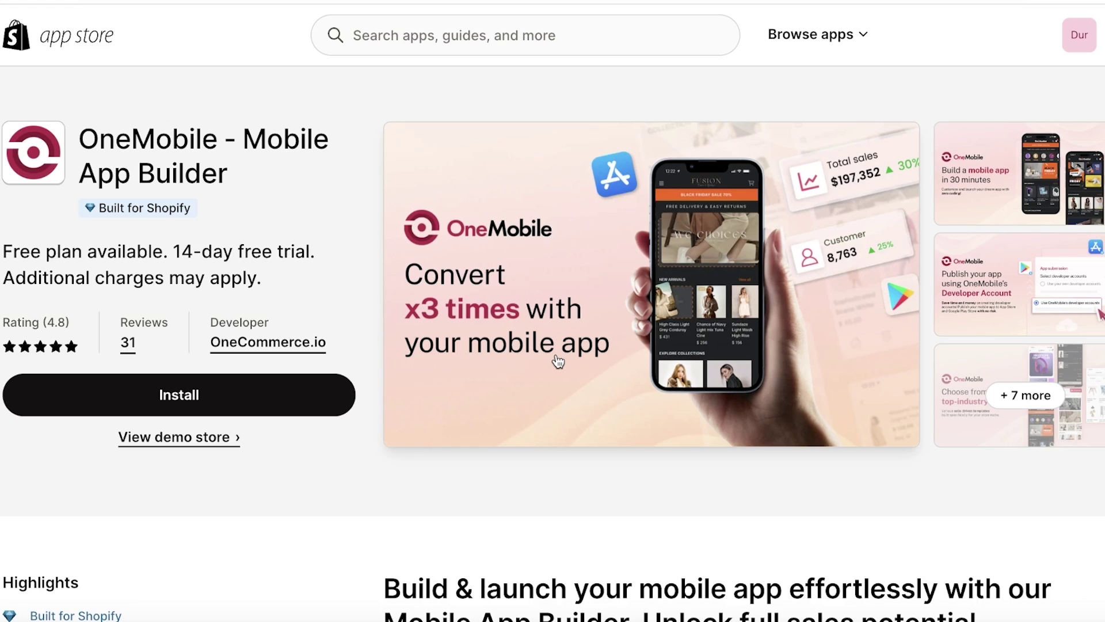
pyautogui.scroll(-20, 557, 361)
pyautogui.scroll(3, 395, 531)
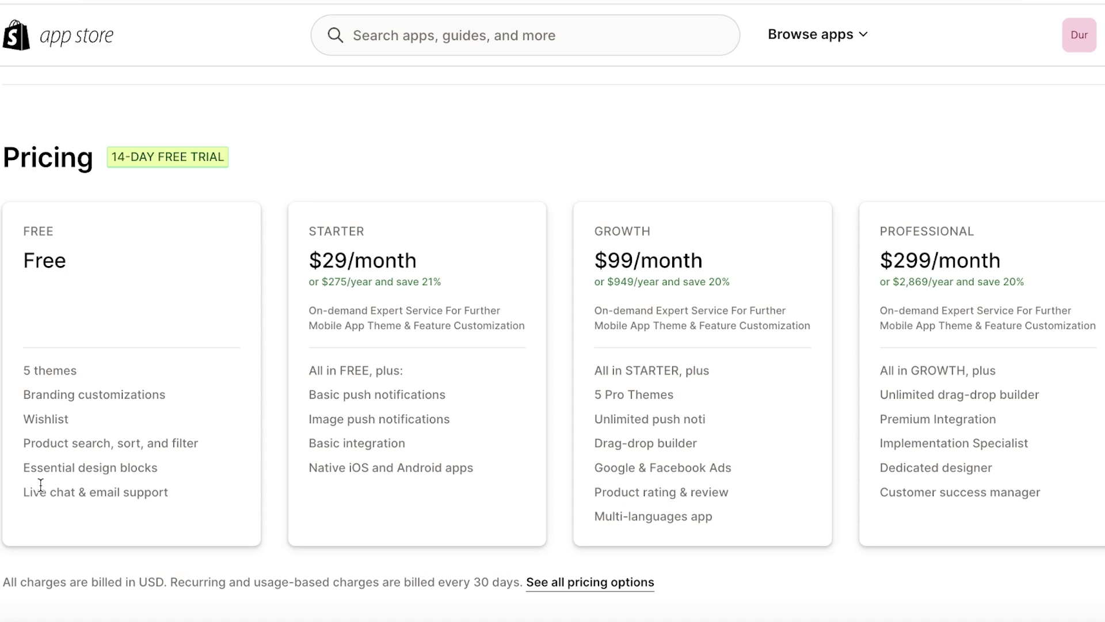
pyautogui.scroll(10, 115, 433)
pyautogui.scroll(-8, 535, 329)
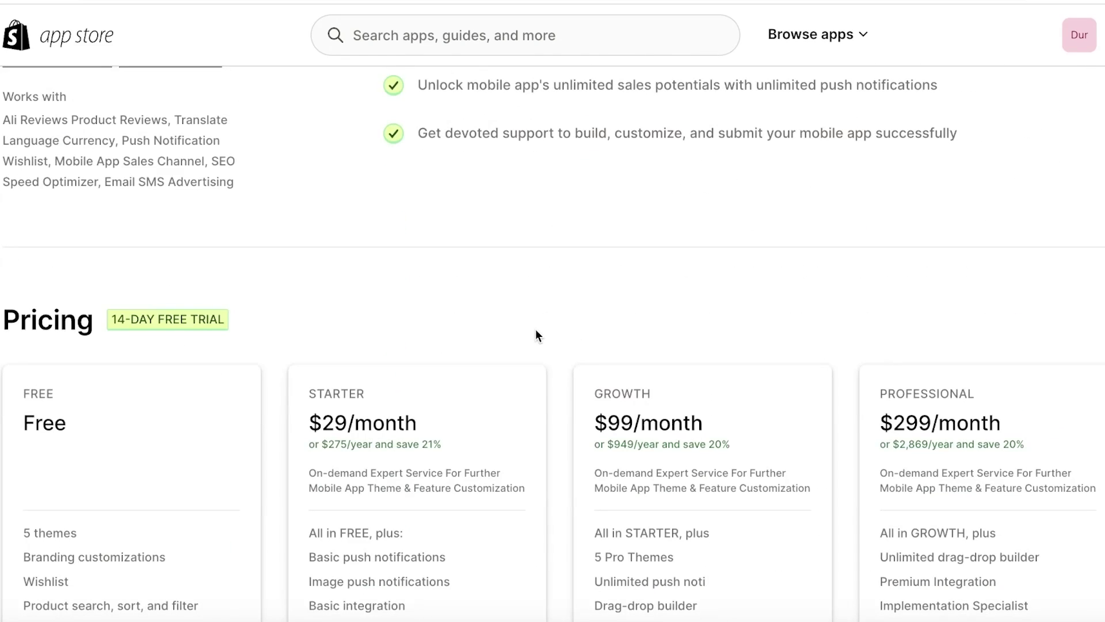
pyautogui.scroll(-3, 541, 331)
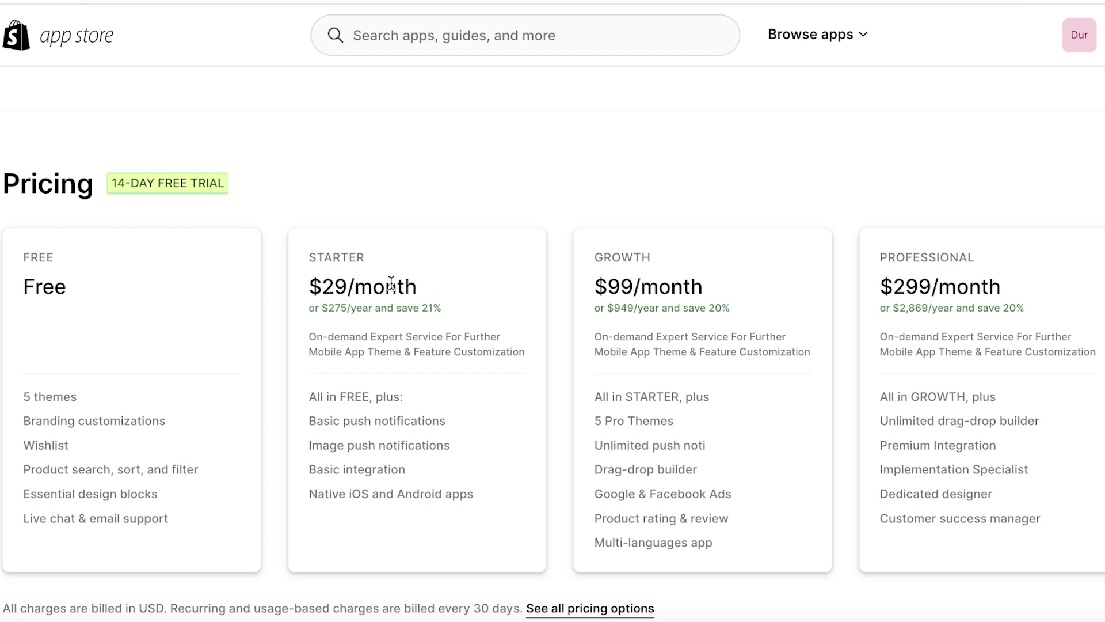
pyautogui.scroll(15, 391, 283)
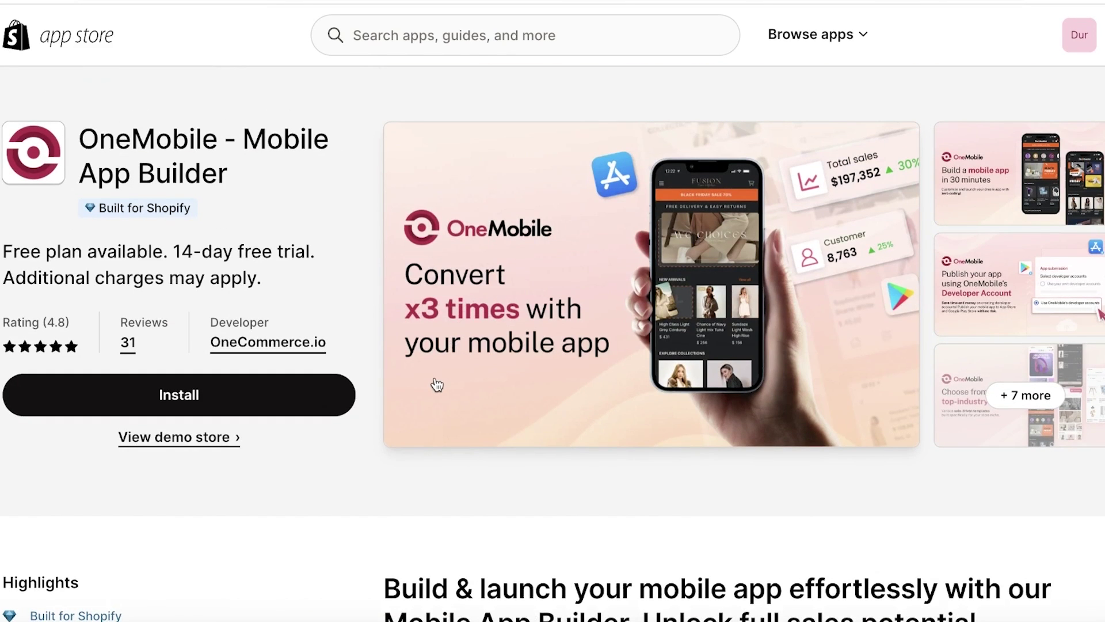
# Install OneMobile, add it as a sales channel, and pin it in the sidebar
pyautogui.click(337, 399)
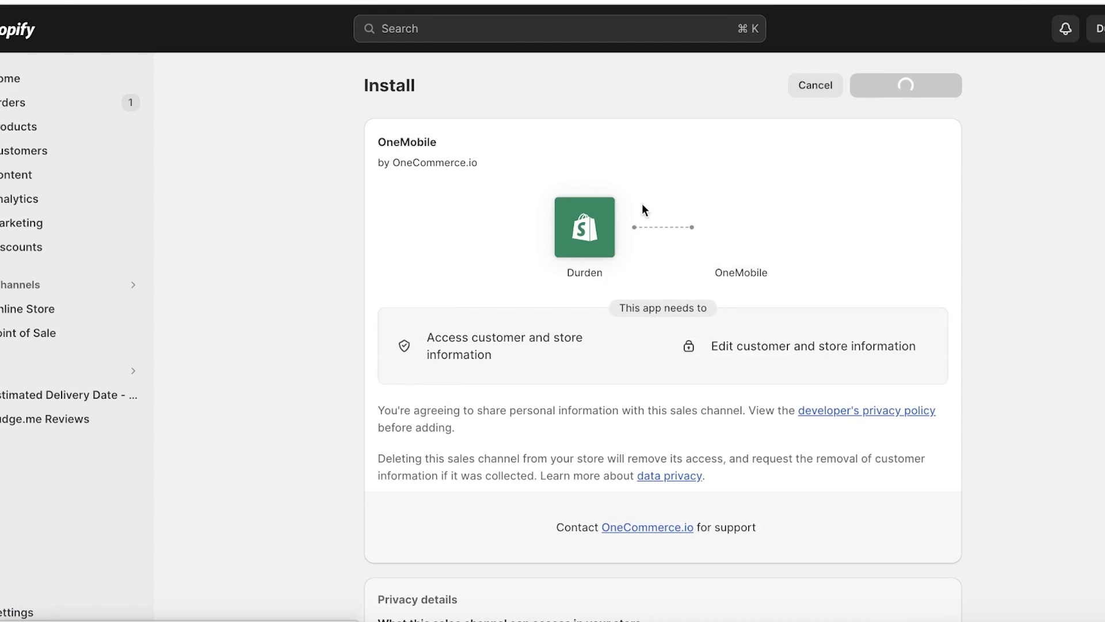
pyautogui.click(874, 81)
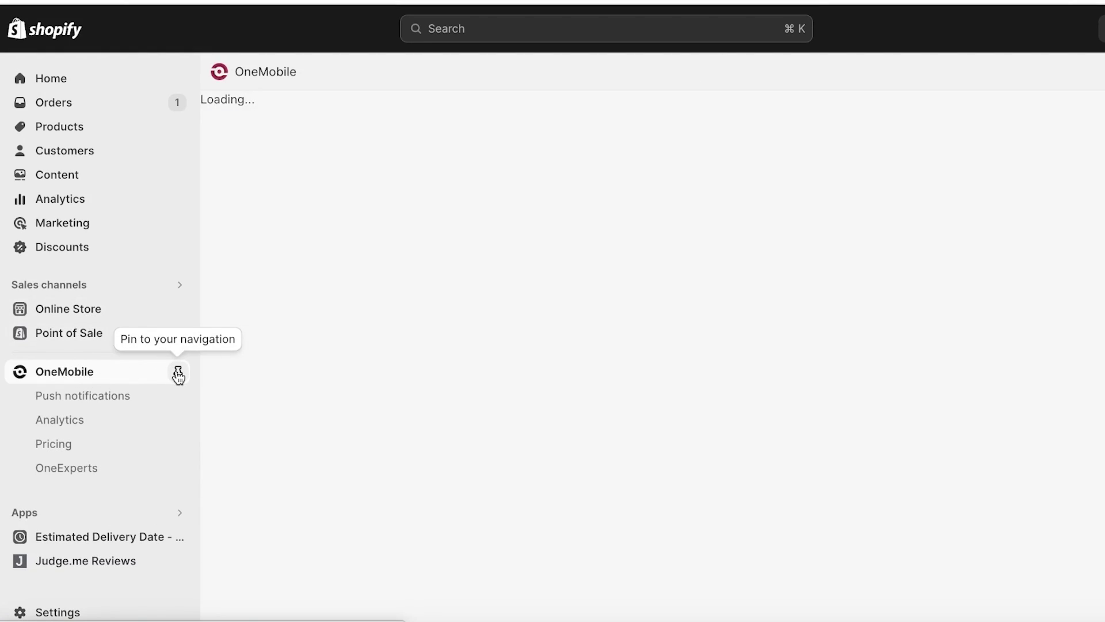
pyautogui.click(178, 373)
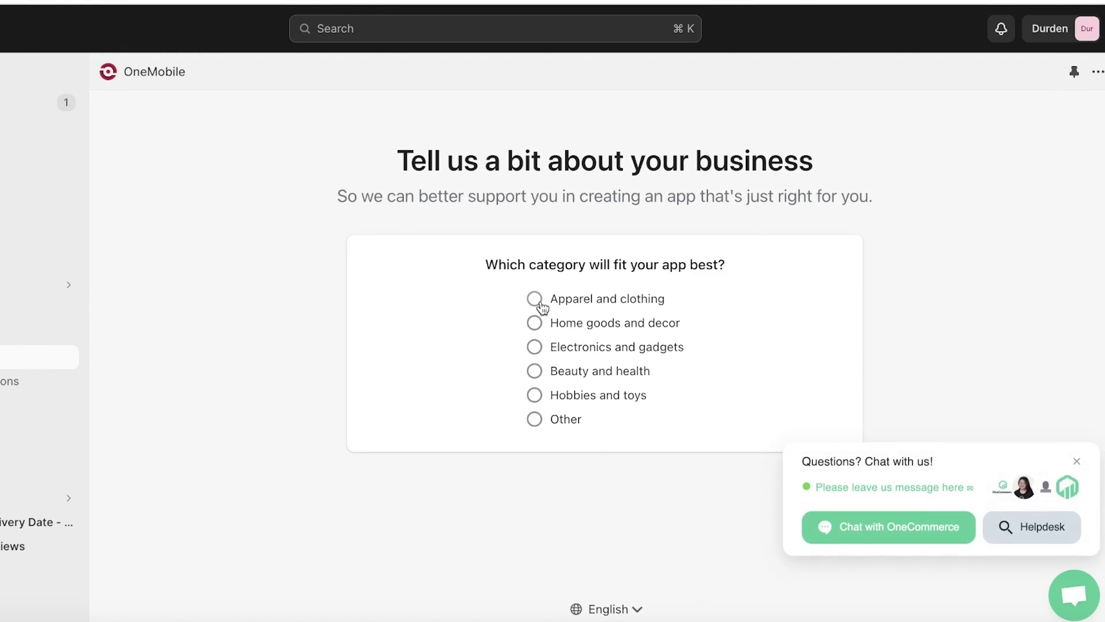
# Choose Apparel and clothing as the app category and continue to app design
pyautogui.click(540, 305)
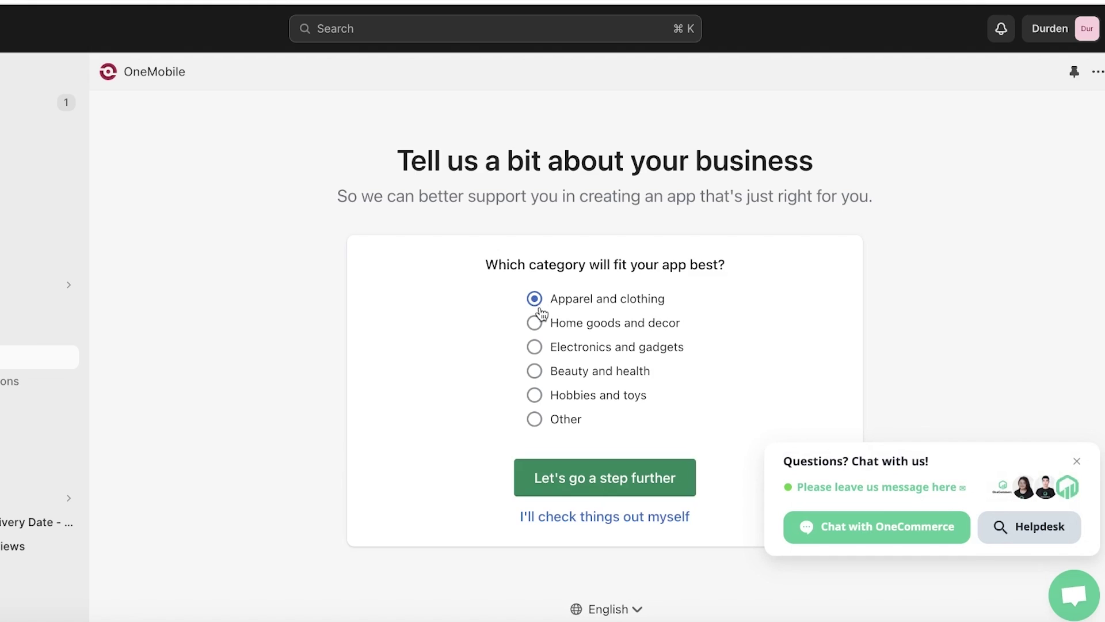
pyautogui.click(555, 487)
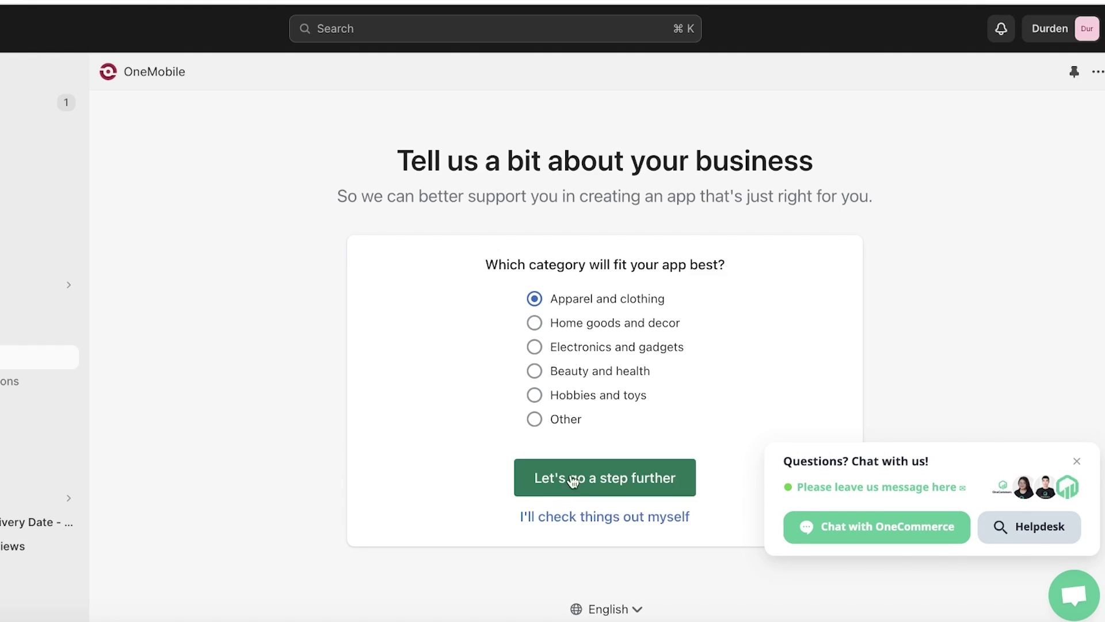
pyautogui.scroll(-1, 594, 335)
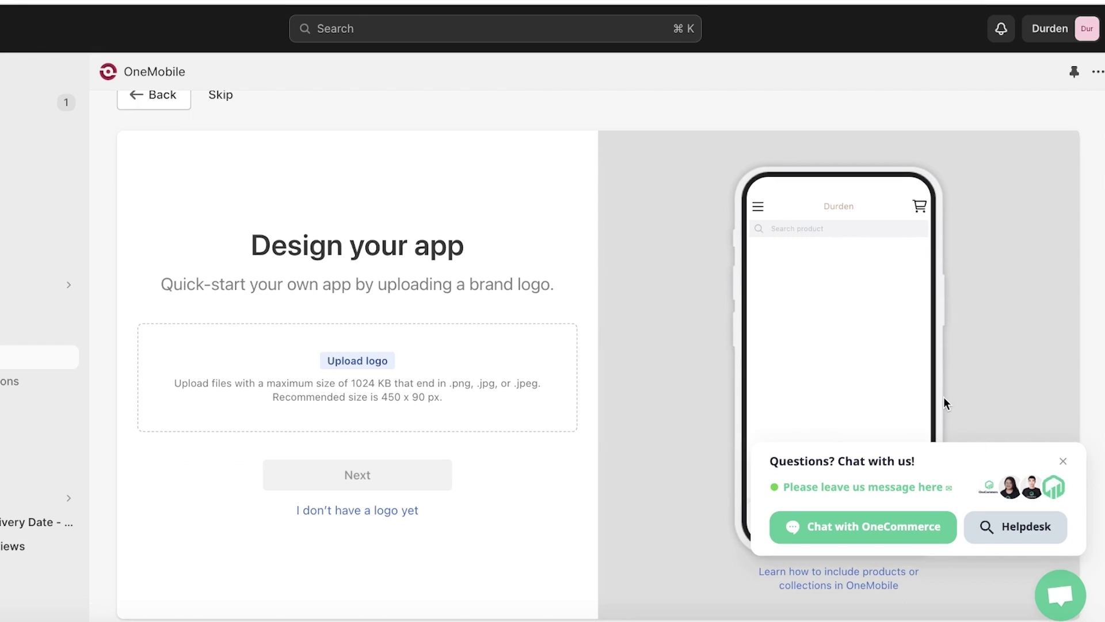
pyautogui.scroll(-3, 881, 414)
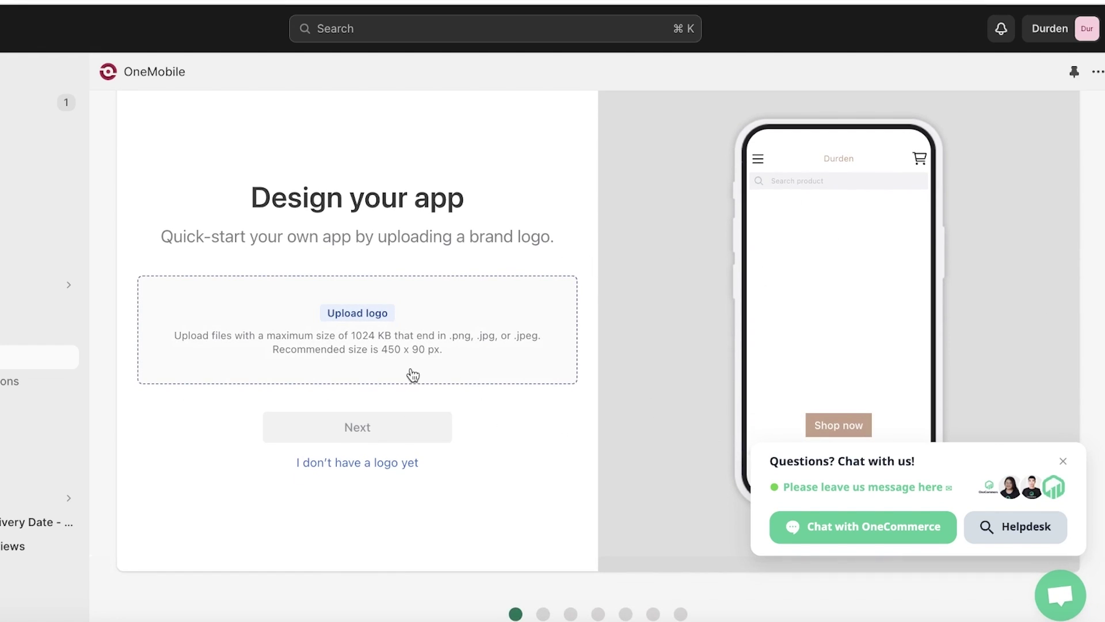
# Cancel the logo upload twice, then choose 'I don't have a logo yet'
pyautogui.click(386, 315)
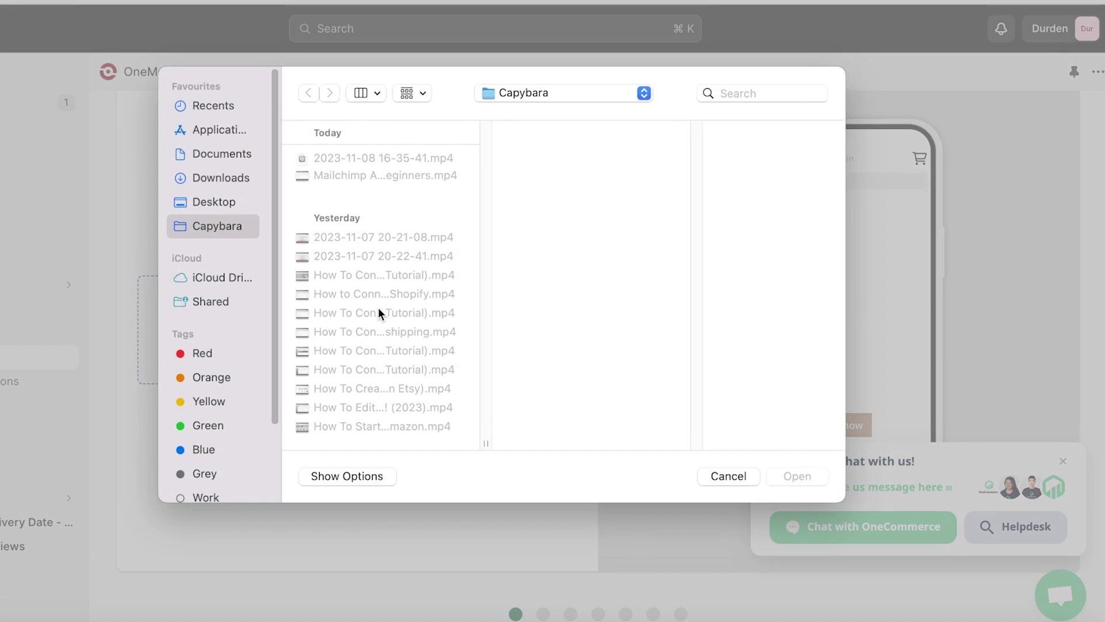
pyautogui.click(220, 202)
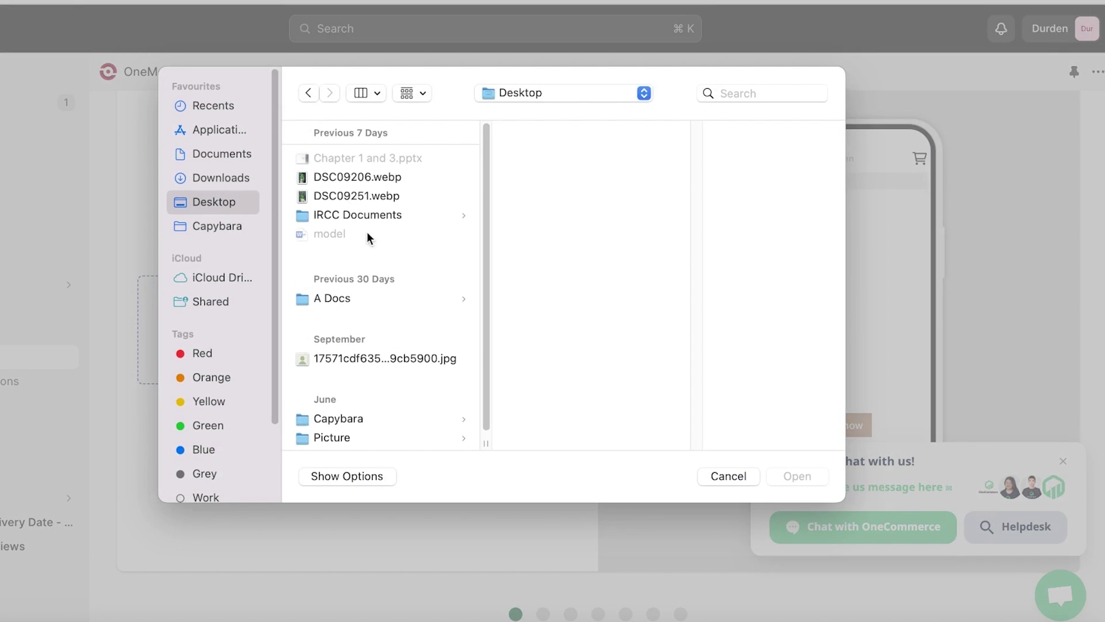
pyautogui.scroll(-1, 403, 403)
pyautogui.click(739, 474)
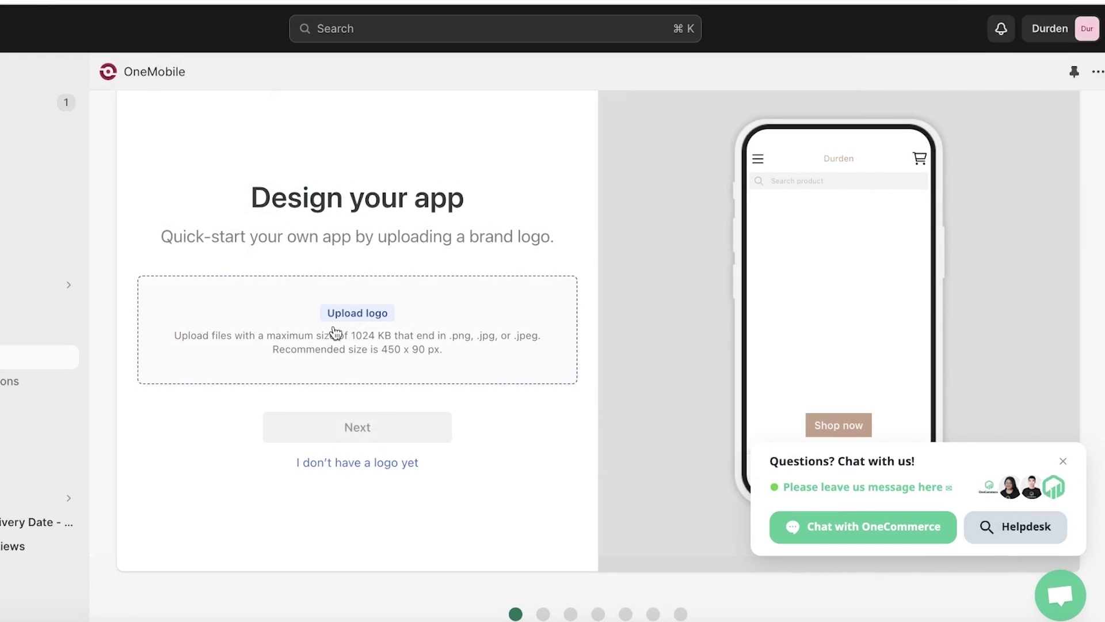
pyautogui.click(377, 314)
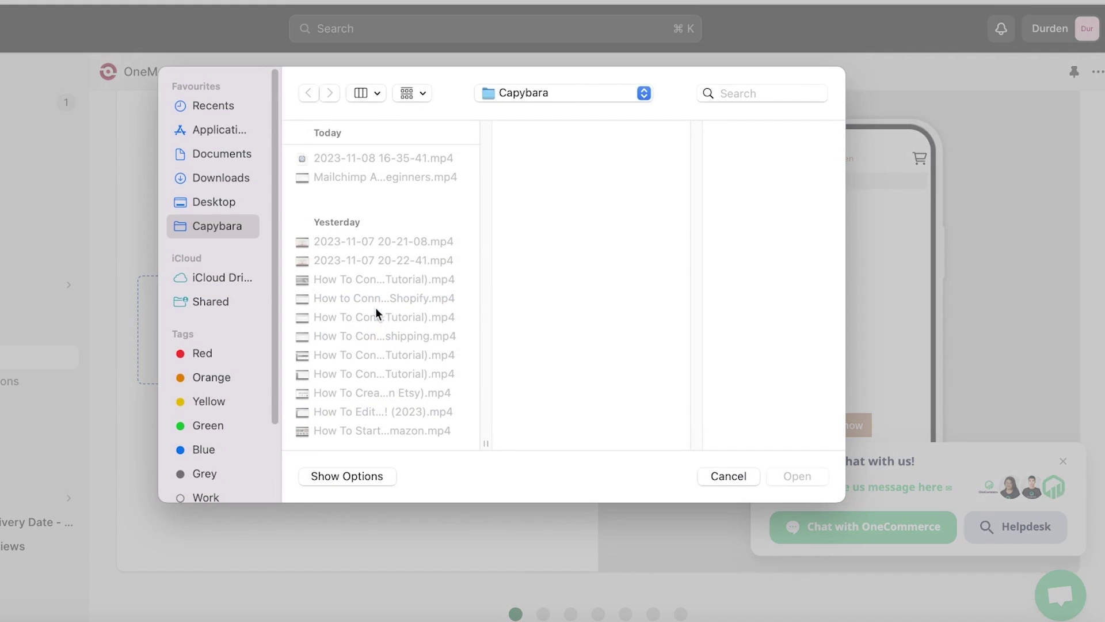
pyautogui.click(729, 475)
pyautogui.click(369, 462)
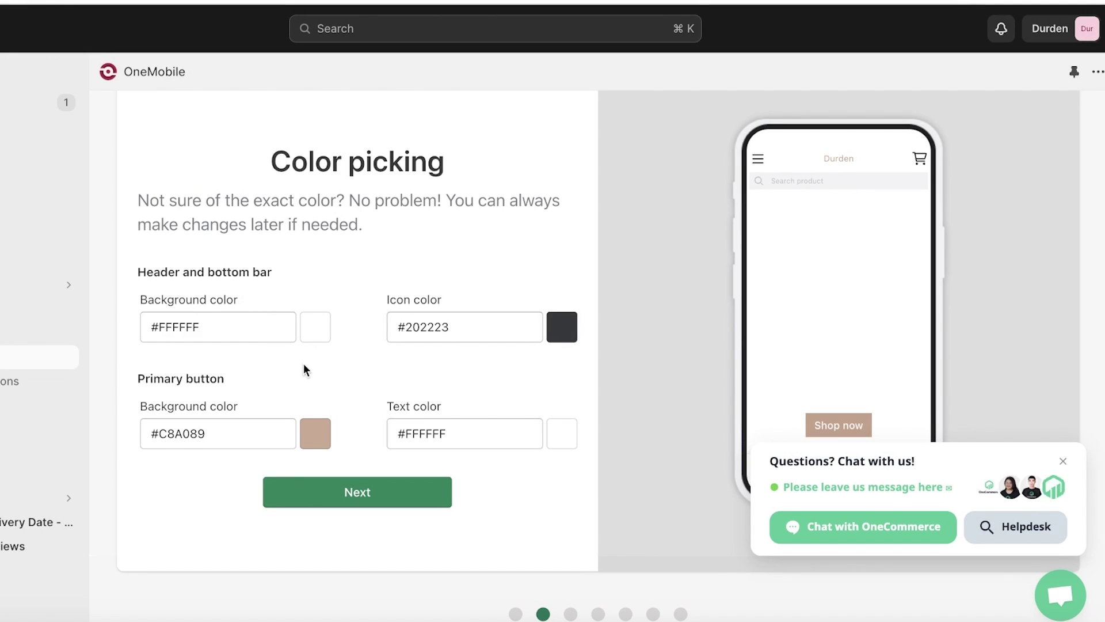
# Set the primary button background colour to magenta #d43893
pyautogui.click(317, 440)
pyautogui.moveTo(346, 357); pyautogui.dragTo(395, 316)
pyautogui.moveTo(473, 381); pyautogui.dragTo(473, 370)
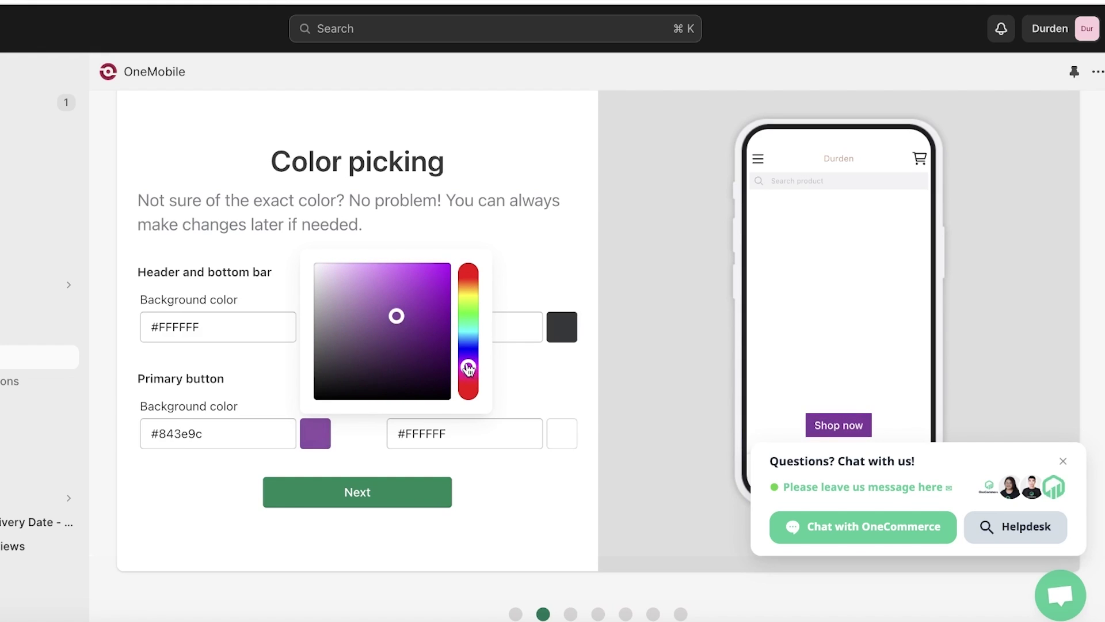
pyautogui.moveTo(409, 342); pyautogui.dragTo(357, 267)
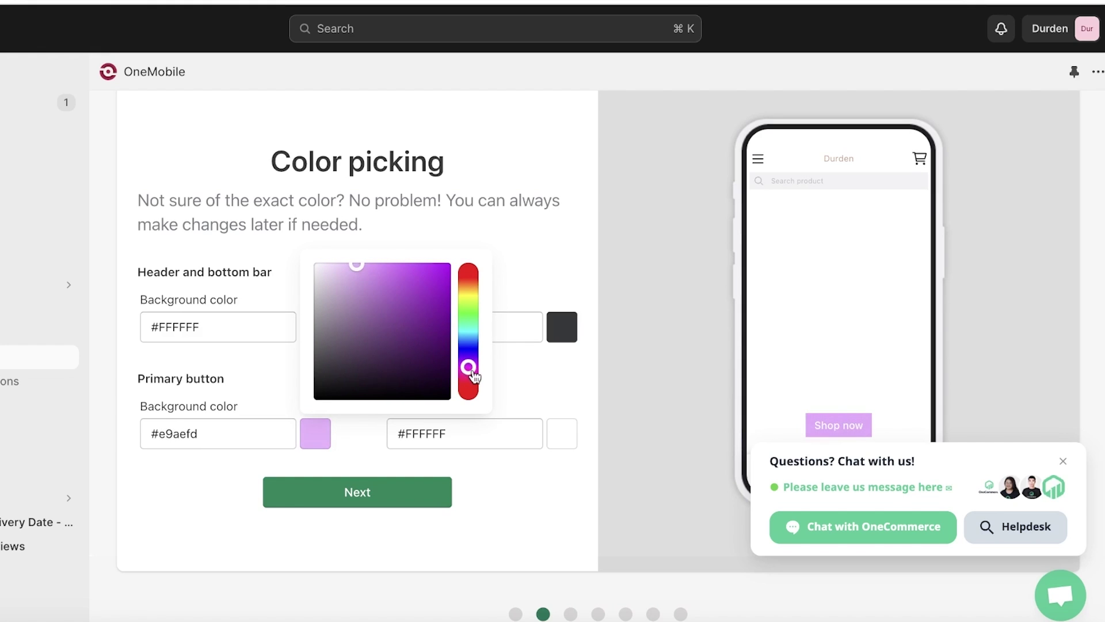
pyautogui.moveTo(469, 367); pyautogui.dragTo(470, 374)
pyautogui.moveTo(364, 266); pyautogui.dragTo(415, 285)
pyautogui.moveTo(472, 384); pyautogui.dragTo(473, 384)
pyautogui.click(546, 457)
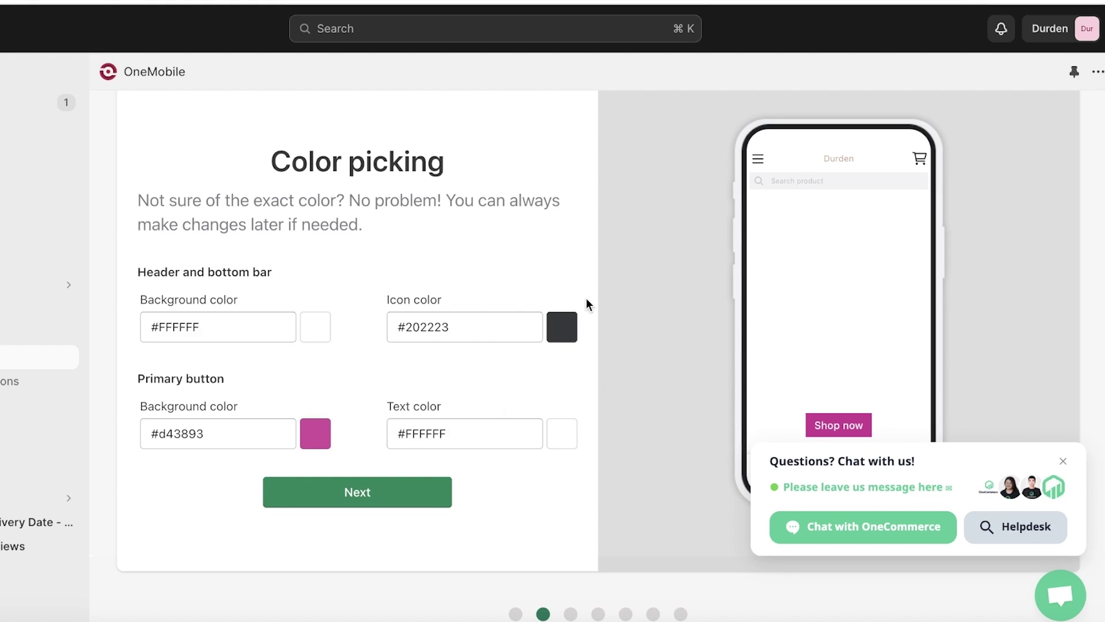
# Set the icon colour to #e20065
pyautogui.click(559, 335)
pyautogui.click(725, 273)
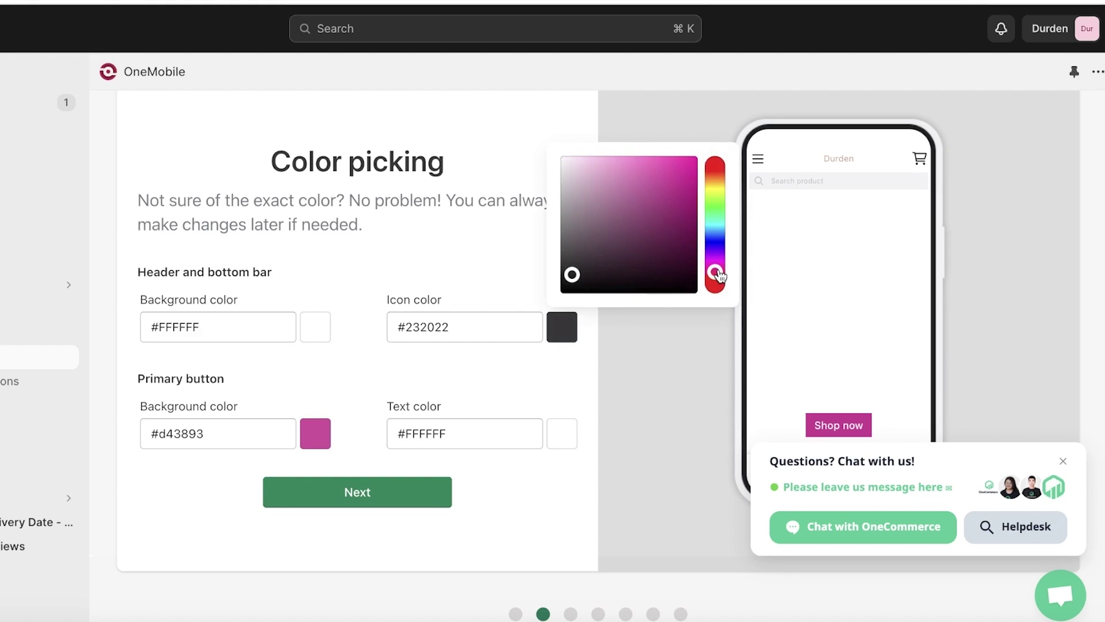
pyautogui.moveTo(668, 251); pyautogui.dragTo(695, 167)
pyautogui.click(645, 369)
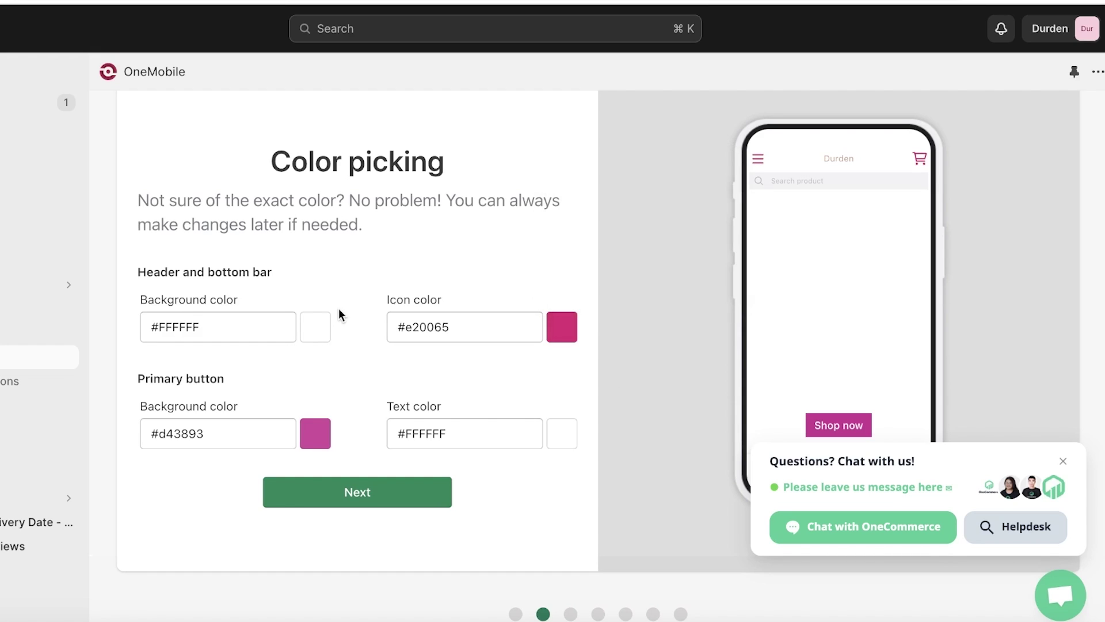
# Set the header background to pale pink #ffeaf7 and advance to the next step
pyautogui.click(316, 327)
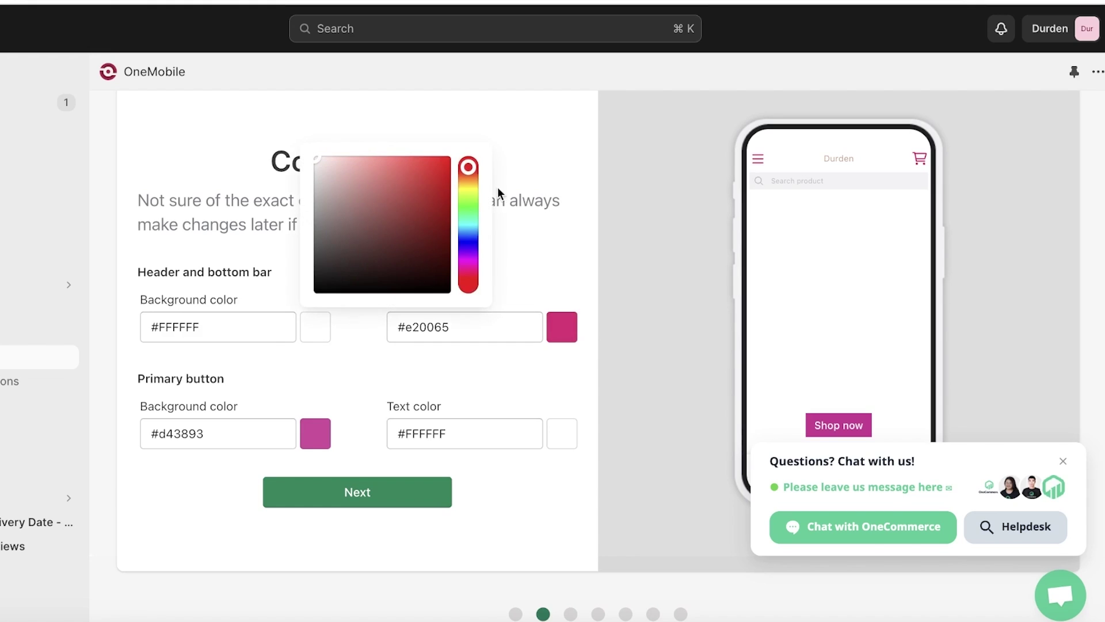
pyautogui.click(470, 281)
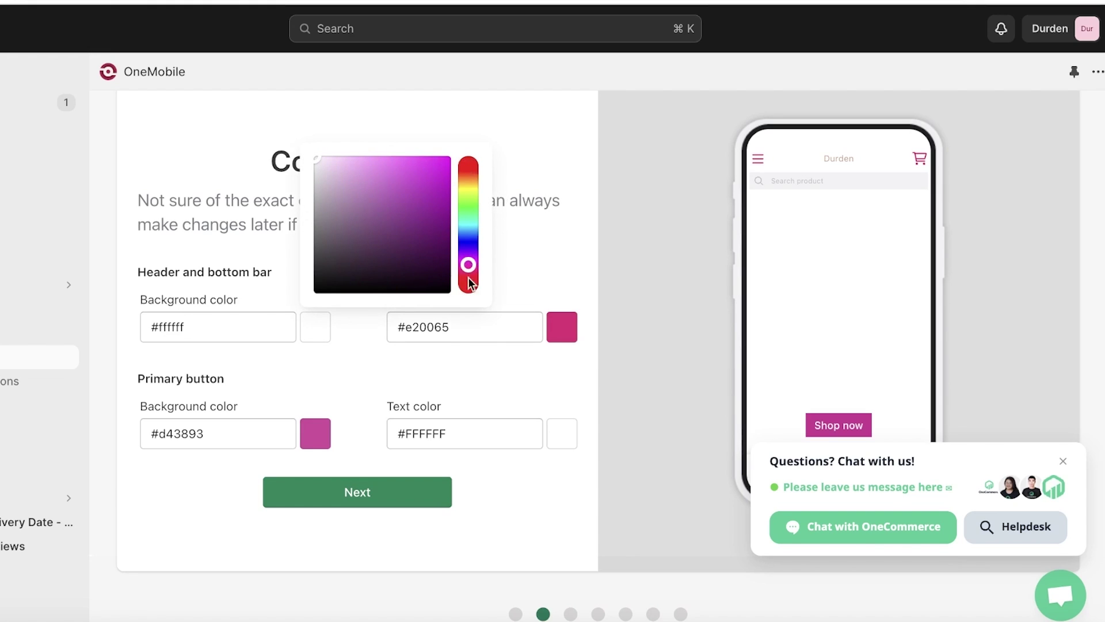
pyautogui.click(475, 273)
pyautogui.moveTo(350, 187); pyautogui.dragTo(329, 143)
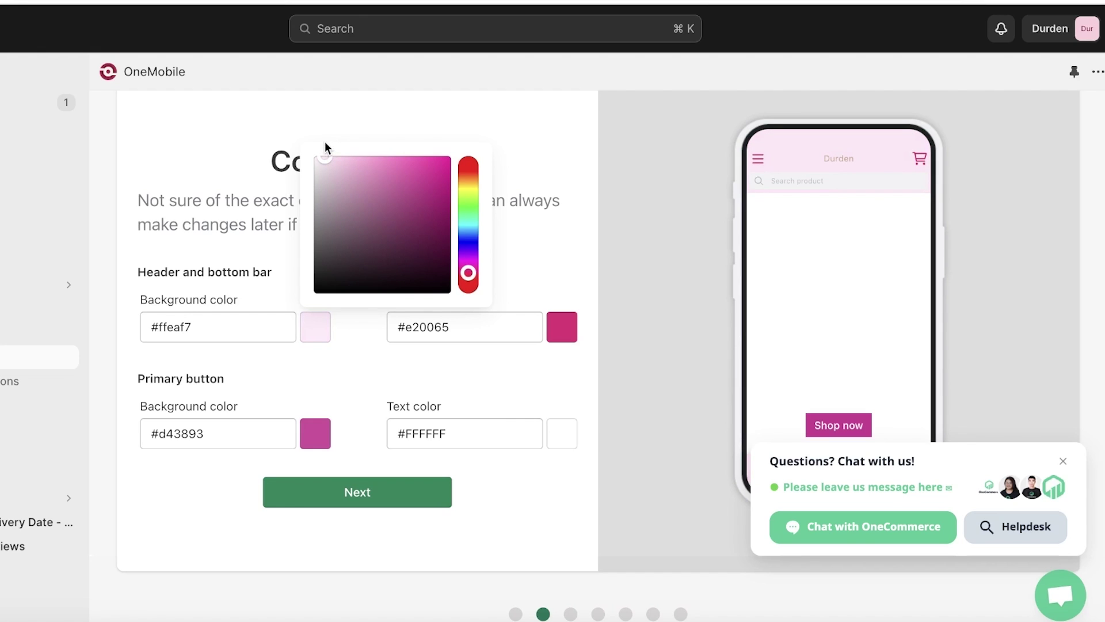
pyautogui.click(703, 215)
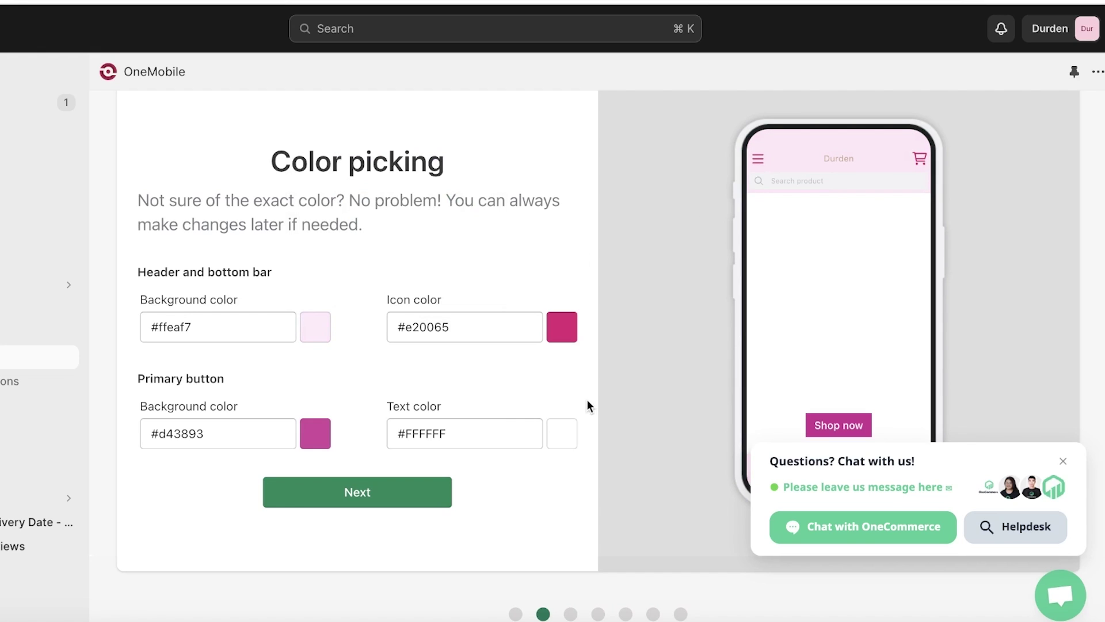
pyautogui.click(354, 489)
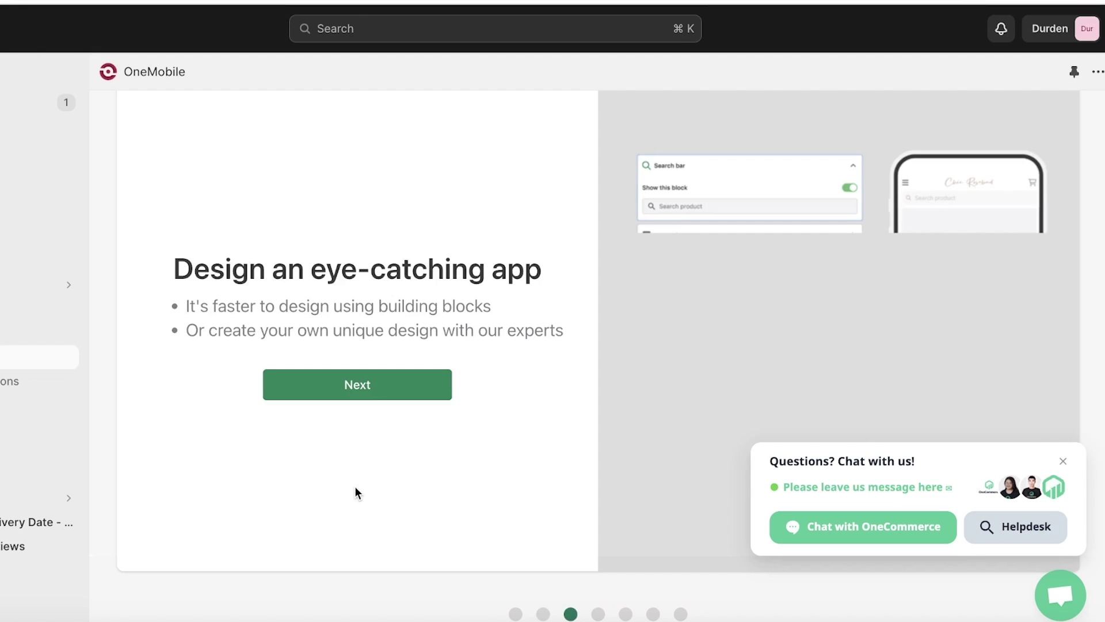
# Advance through the three remaining onboarding slides and finish with Continue exploring
pyautogui.click(360, 387)
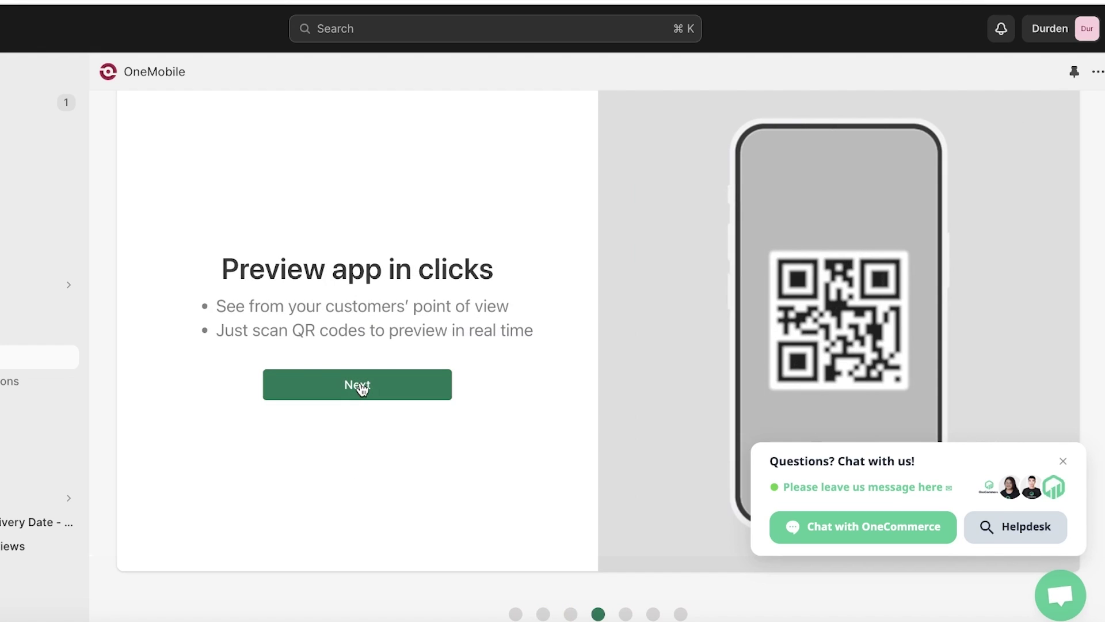
pyautogui.click(360, 387)
pyautogui.click(361, 387)
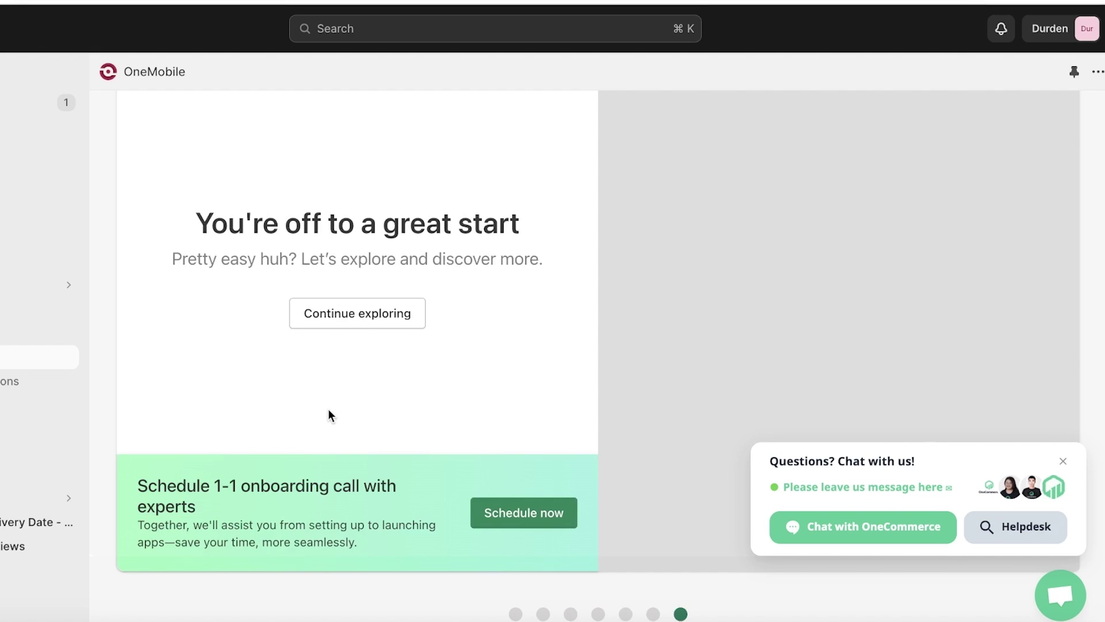
pyautogui.click(397, 322)
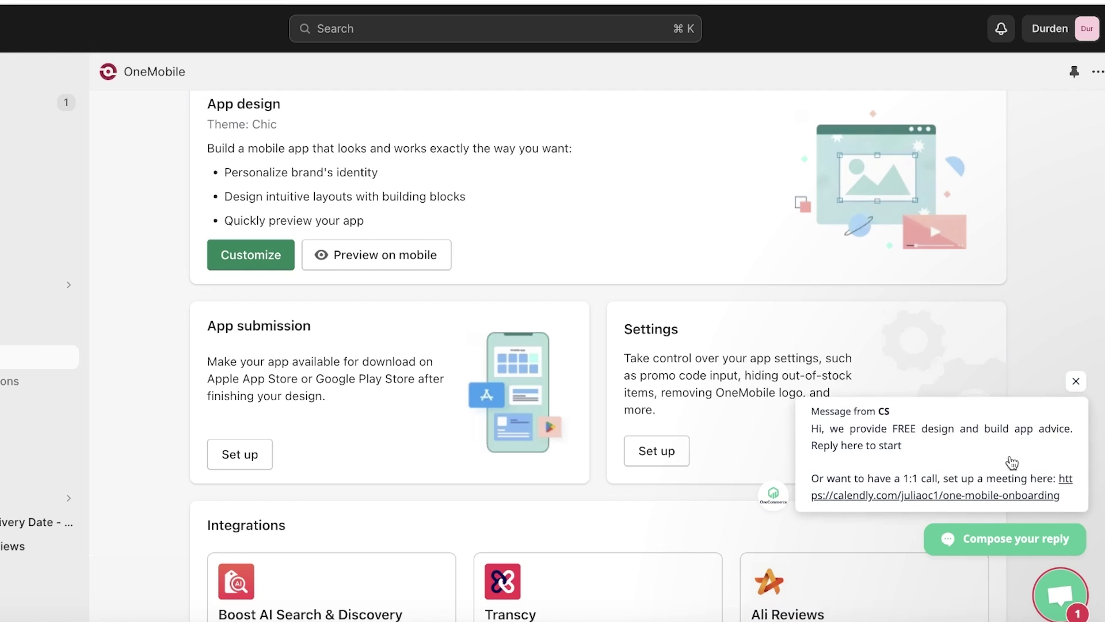
# Close the support chat and open the Chic theme's App design editor via Customize
pyautogui.click(1076, 381)
pyautogui.scroll(1, 270, 308)
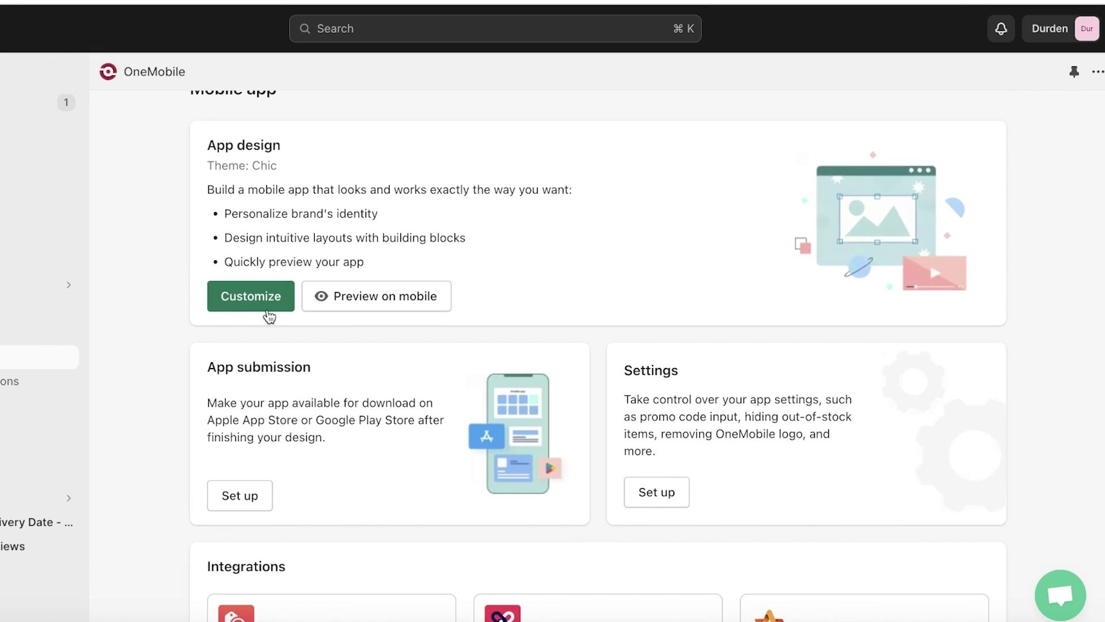
pyautogui.scroll(-2, 270, 319)
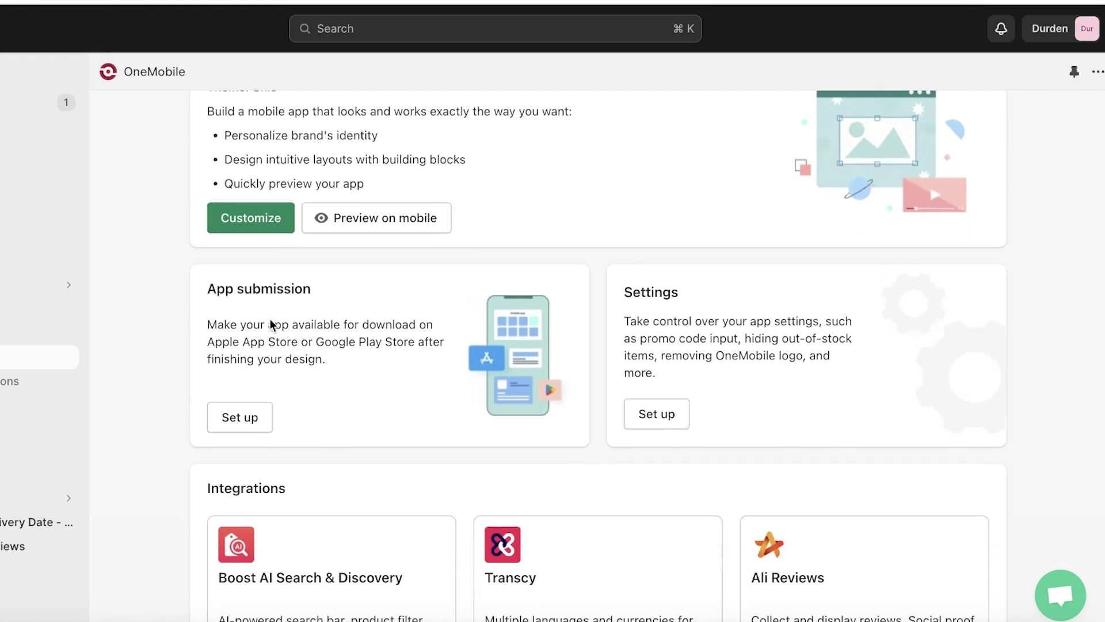
pyautogui.scroll(3, 228, 296)
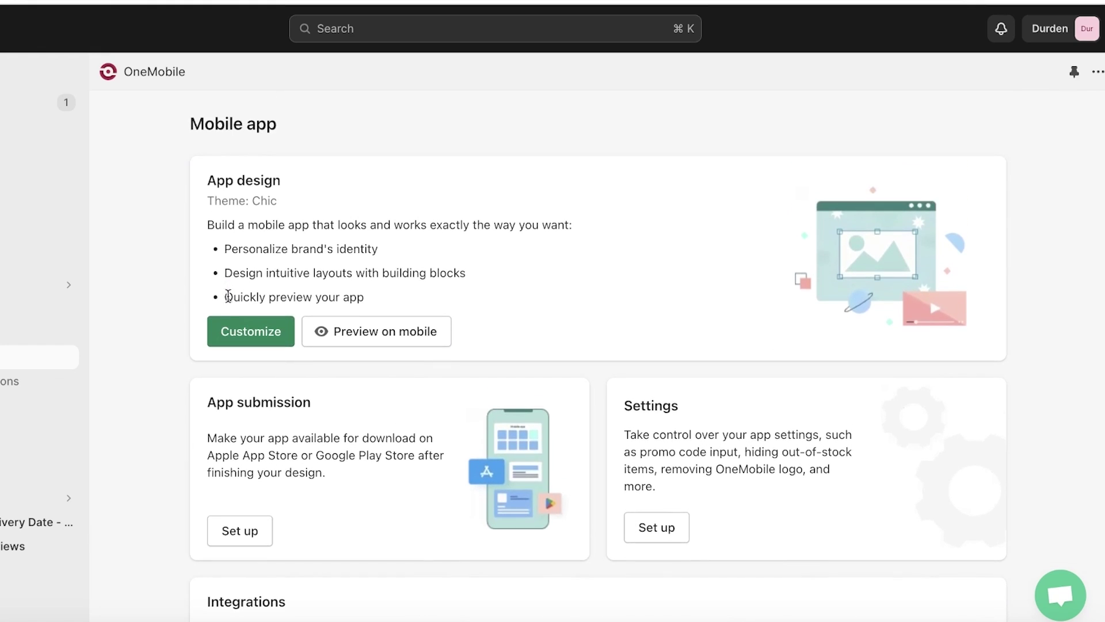
pyautogui.click(234, 326)
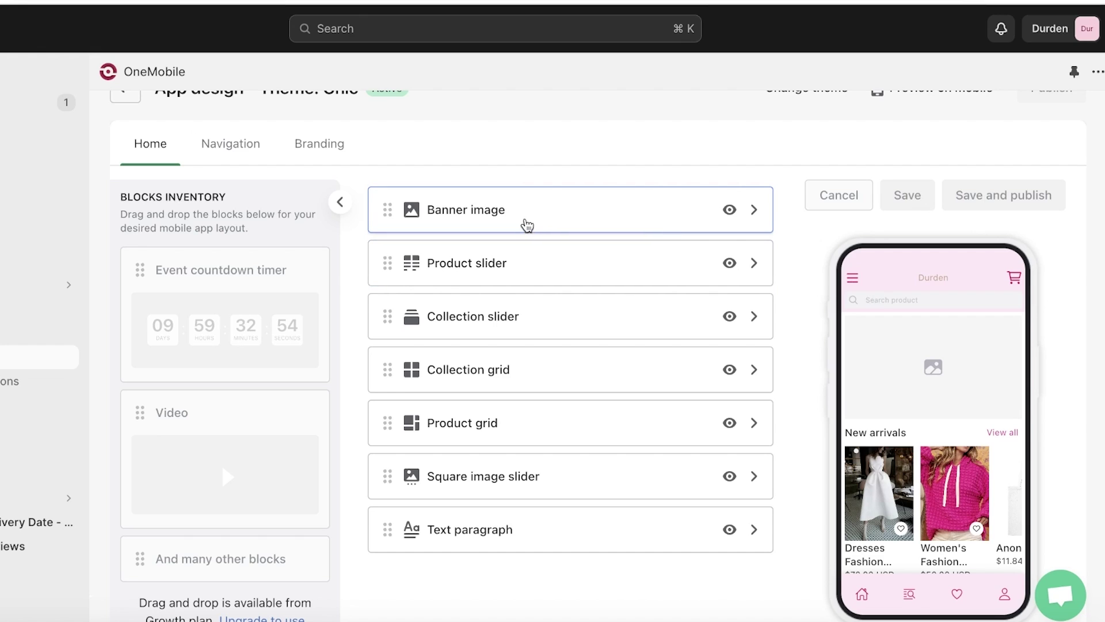
# Expand the Banner image block and try uploading a Desktop photo, which is rejected
pyautogui.click(526, 223)
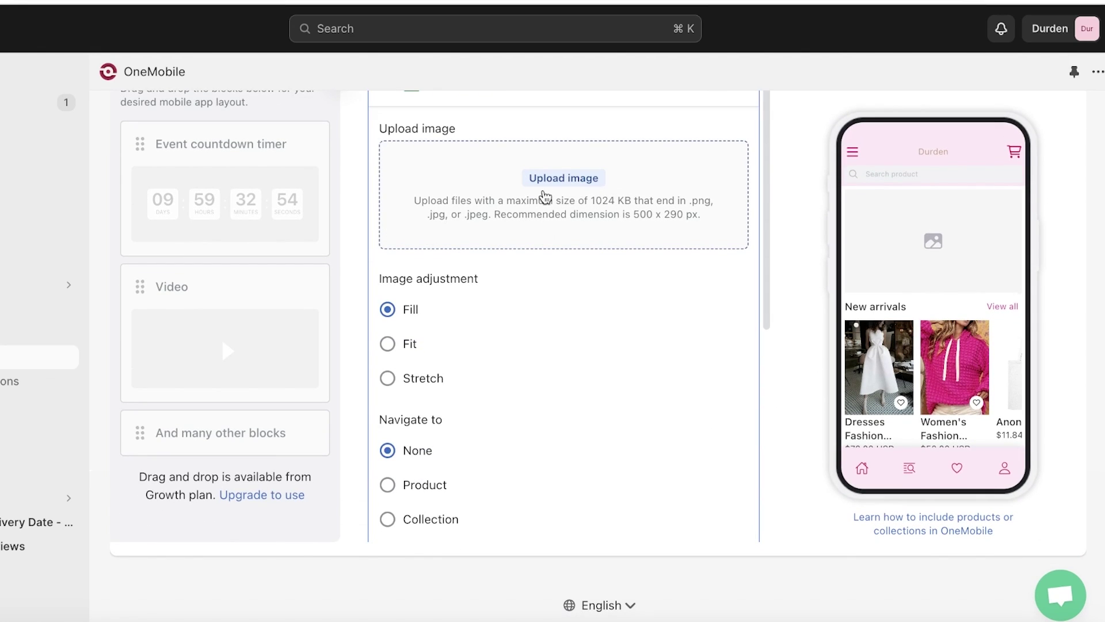
pyautogui.click(569, 178)
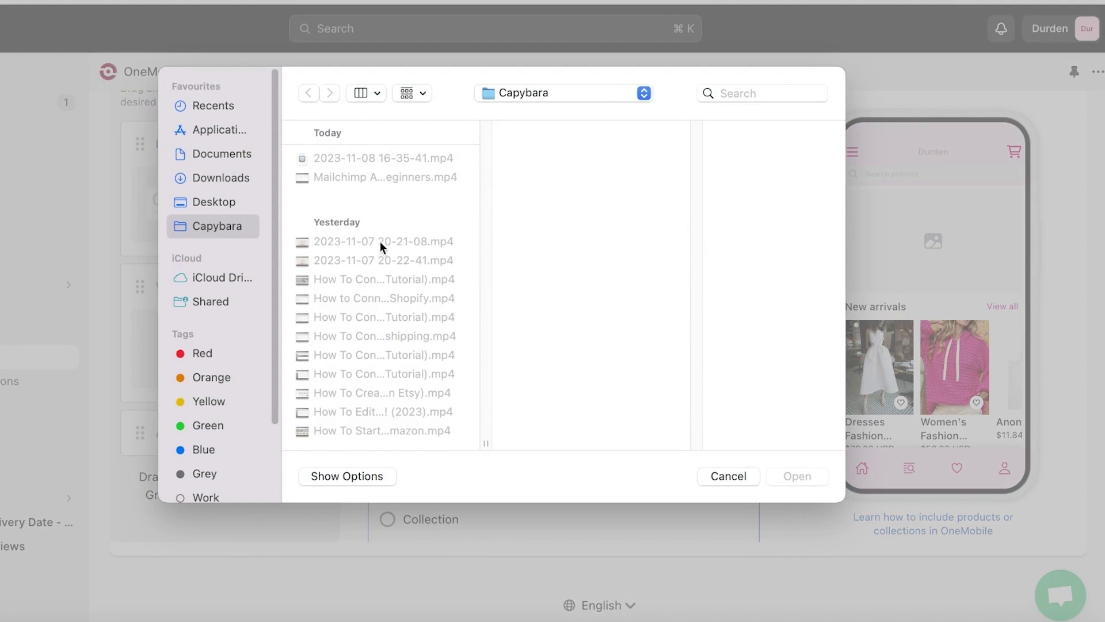
pyautogui.click(190, 203)
pyautogui.click(426, 179)
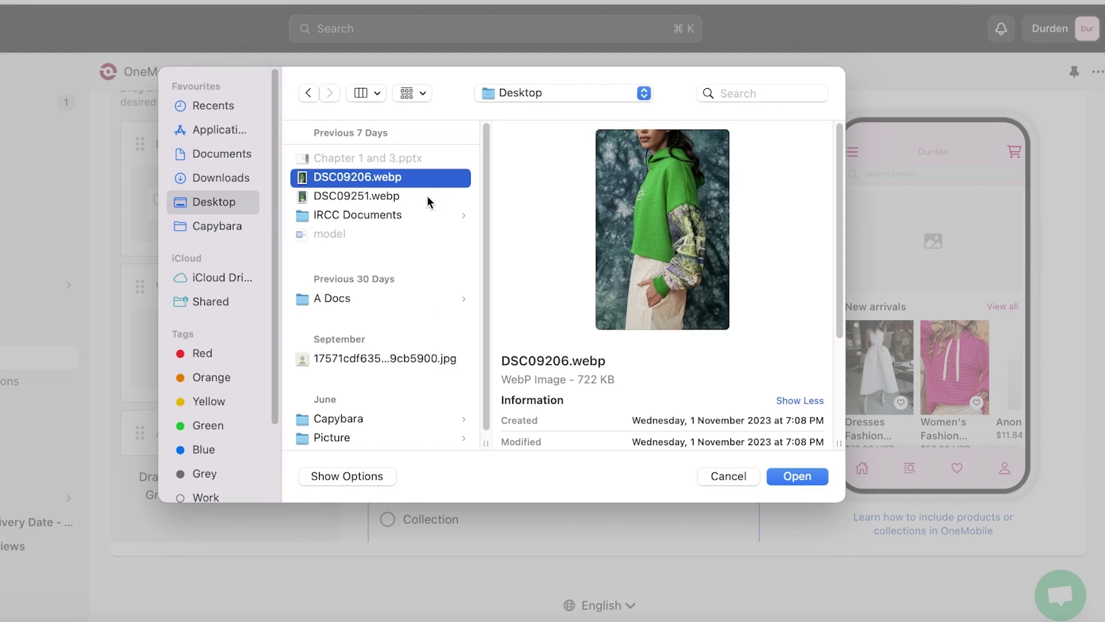
pyautogui.click(427, 196)
pyautogui.click(817, 477)
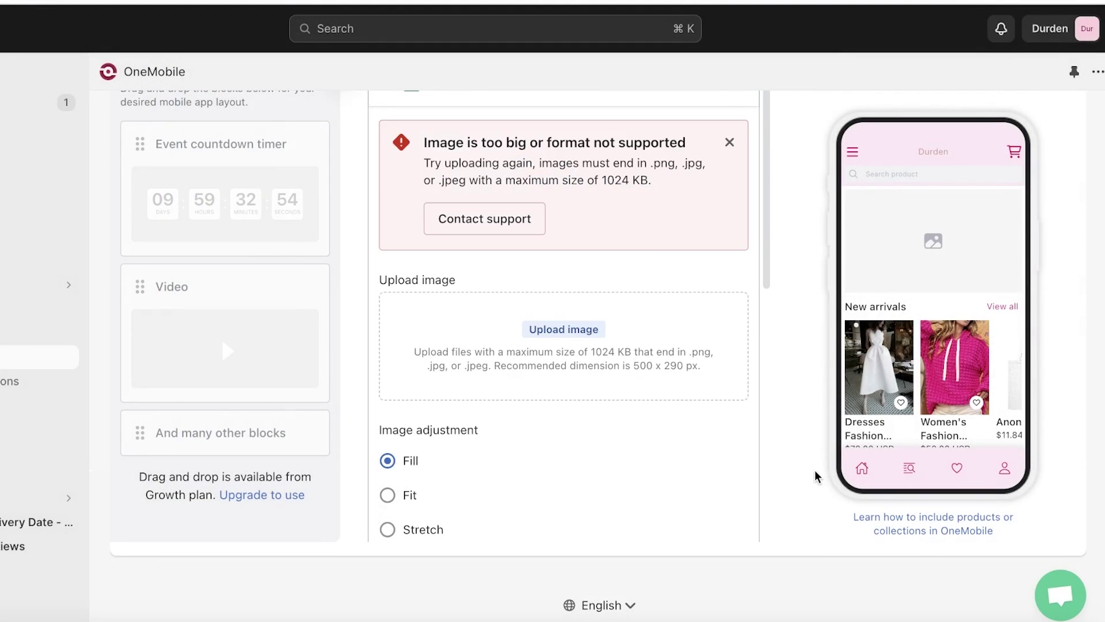
pyautogui.scroll(2, 642, 238)
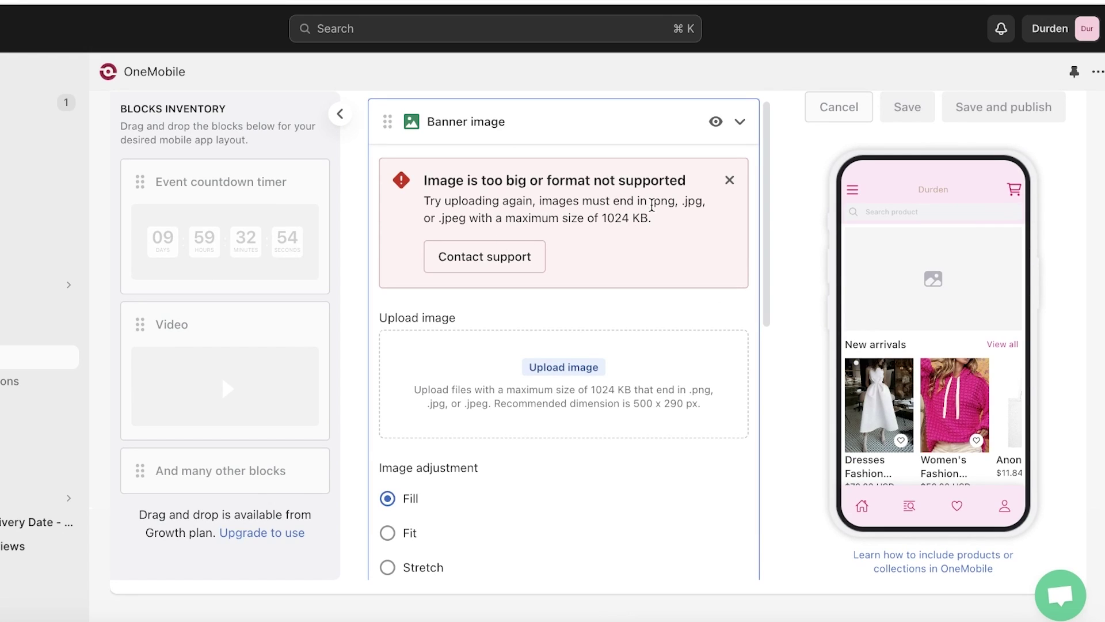
pyautogui.moveTo(652, 205); pyautogui.dragTo(716, 206)
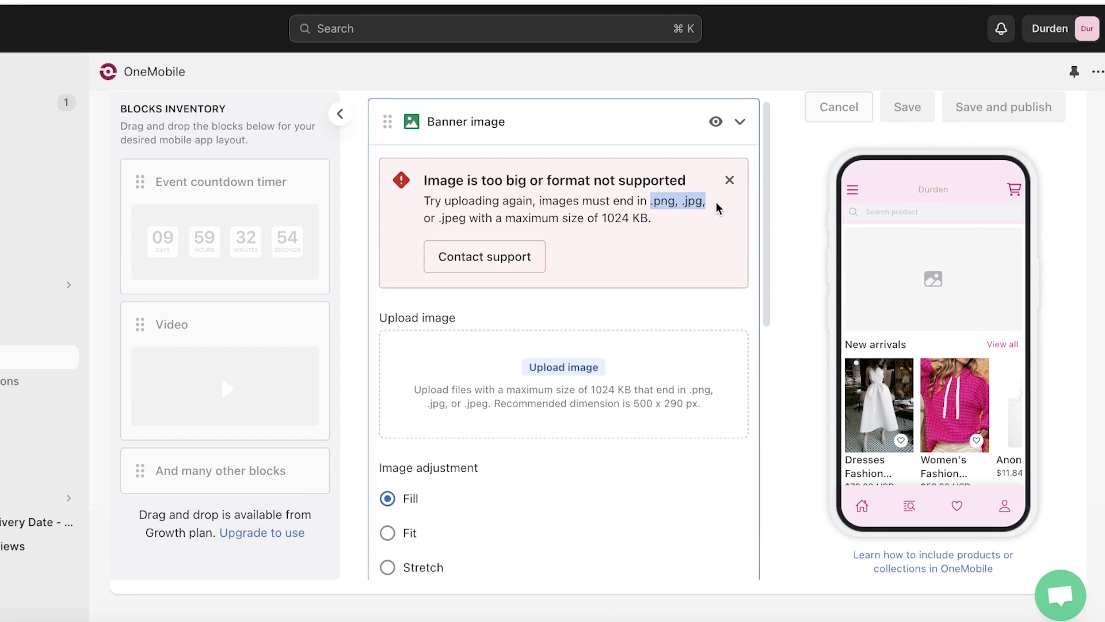
pyautogui.click(566, 398)
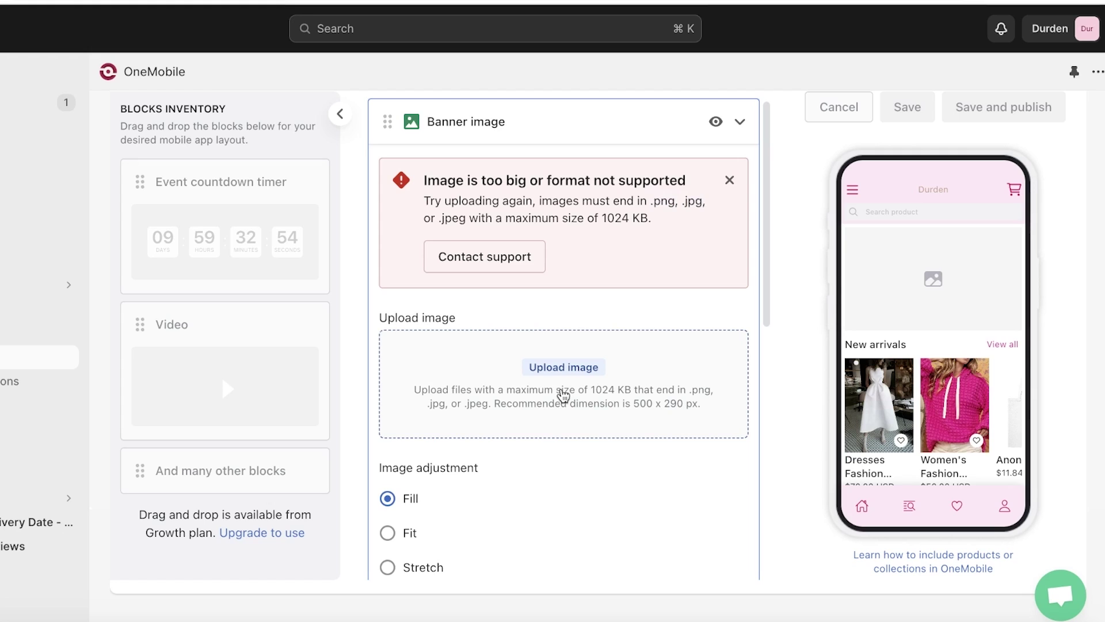
# Pick a pexels photo from Downloads and upload it as the banner image
pyautogui.click(567, 367)
pyautogui.scroll(-1, 351, 351)
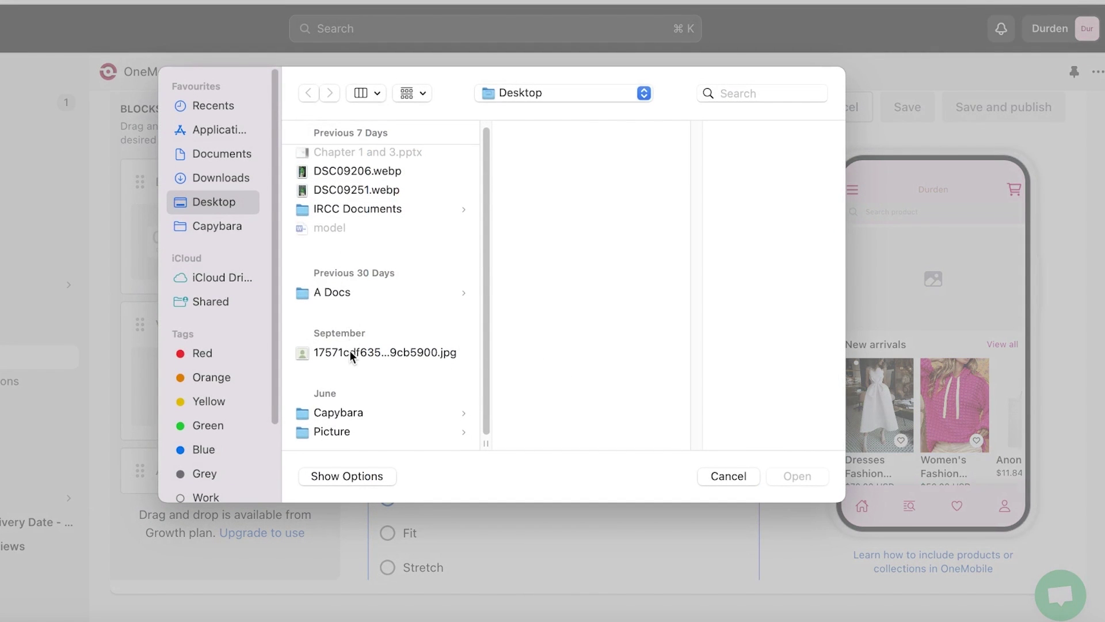
pyautogui.click(209, 183)
pyautogui.scroll(-4, 383, 242)
pyautogui.click(385, 253)
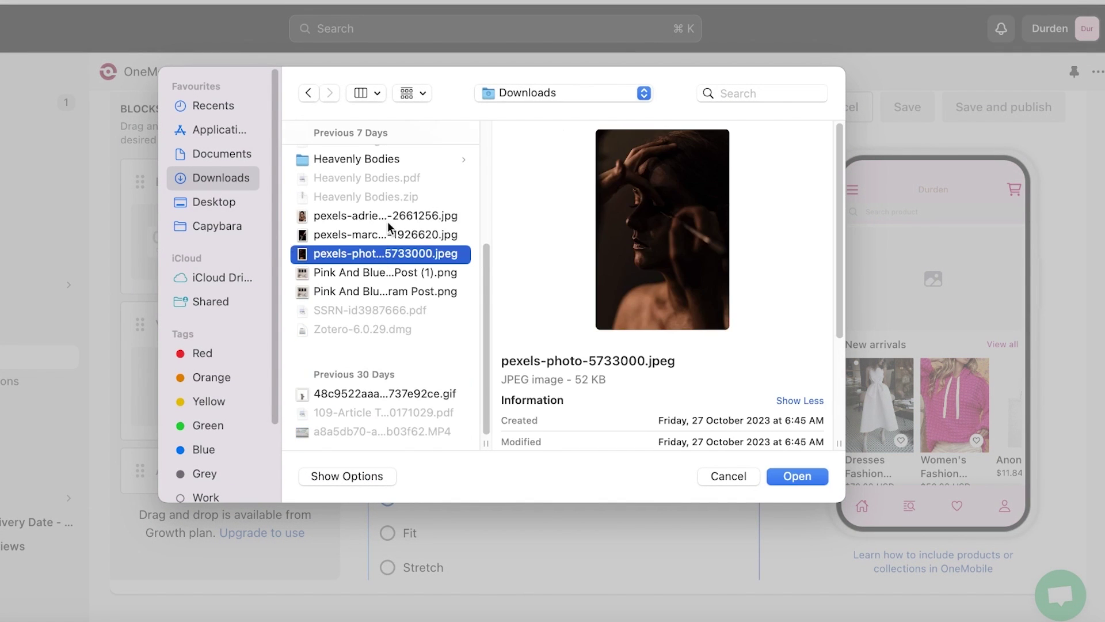
pyautogui.click(392, 220)
pyautogui.click(785, 476)
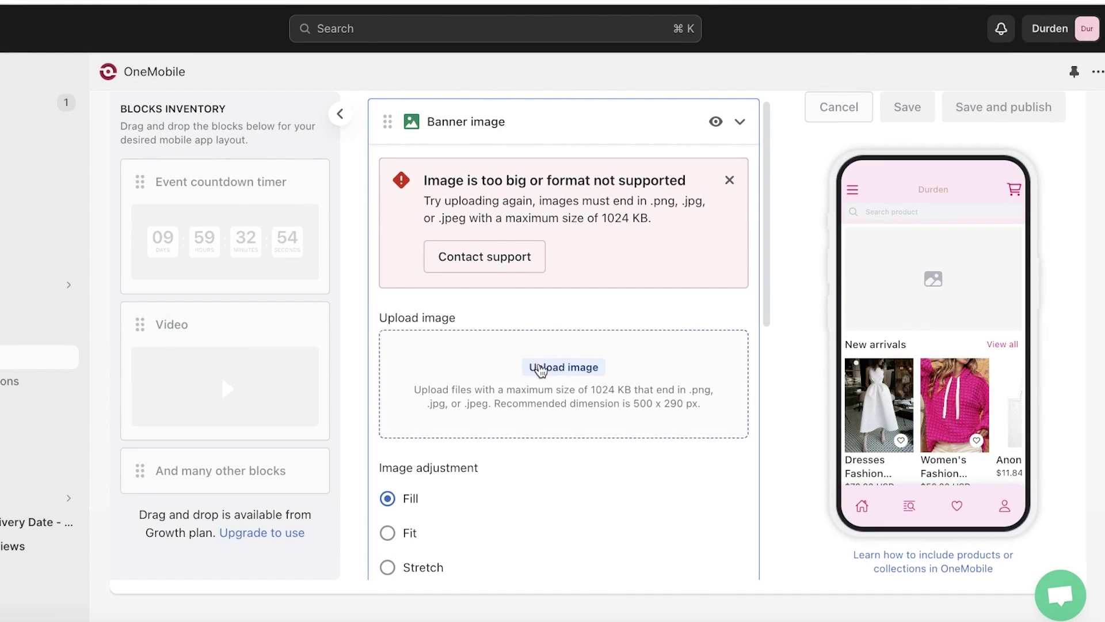
# Retry the upload with pexels-photo-5733000.jpeg to reach the Crop image dialog
pyautogui.click(541, 368)
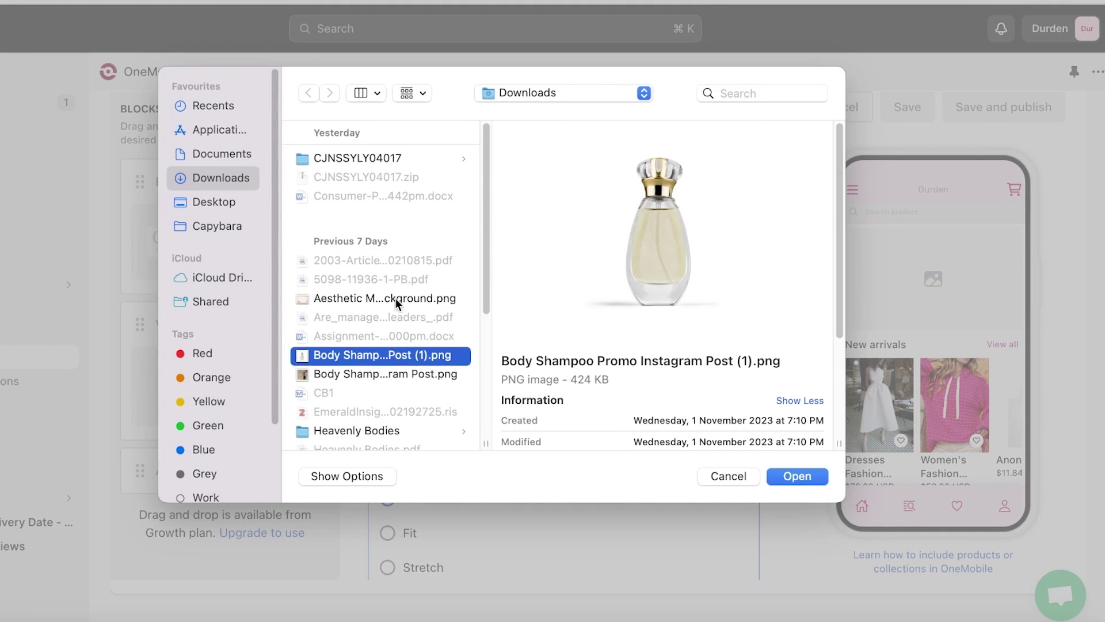
pyautogui.scroll(-5, 384, 380)
pyautogui.click(384, 264)
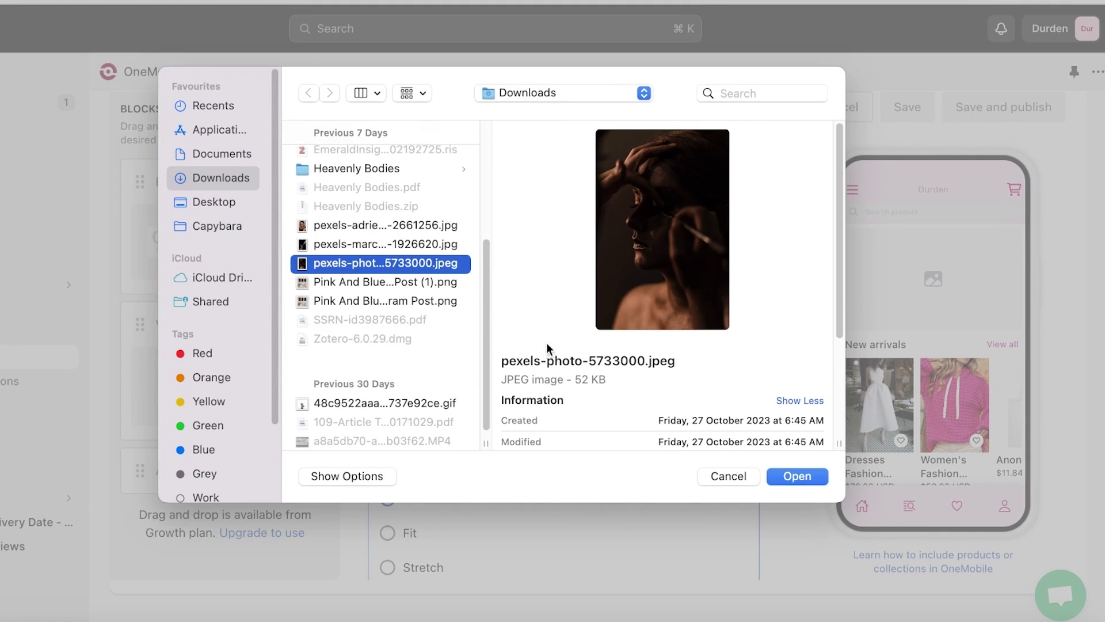
pyautogui.click(800, 476)
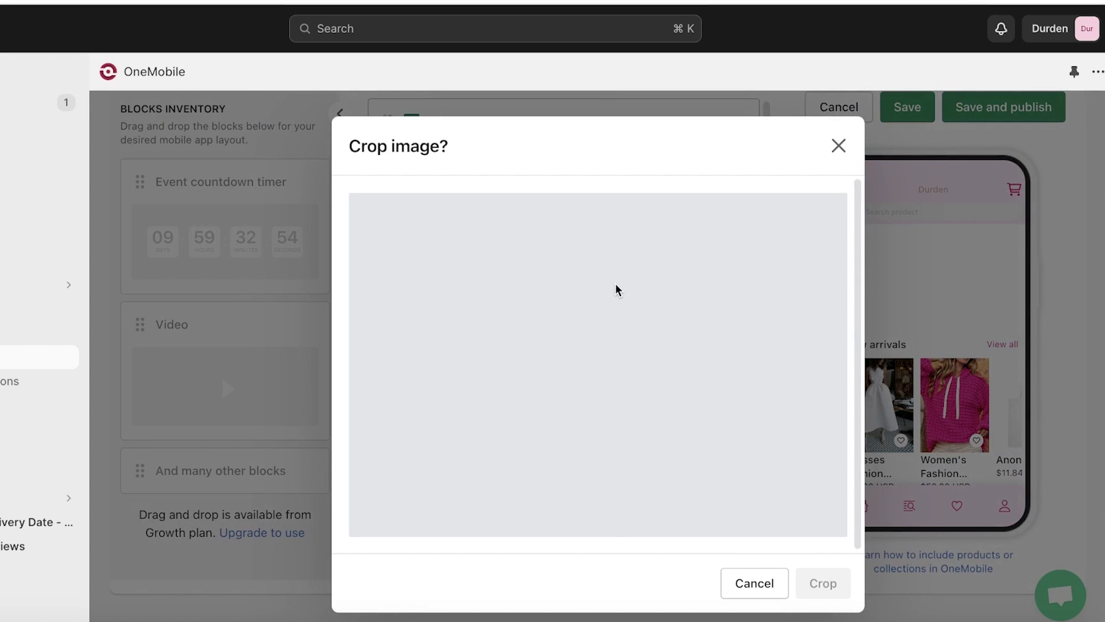
# Crop the dark portrait to a full-width strip over the eye and apply it as the banner
pyautogui.moveTo(420, 370); pyautogui.dragTo(355, 323)
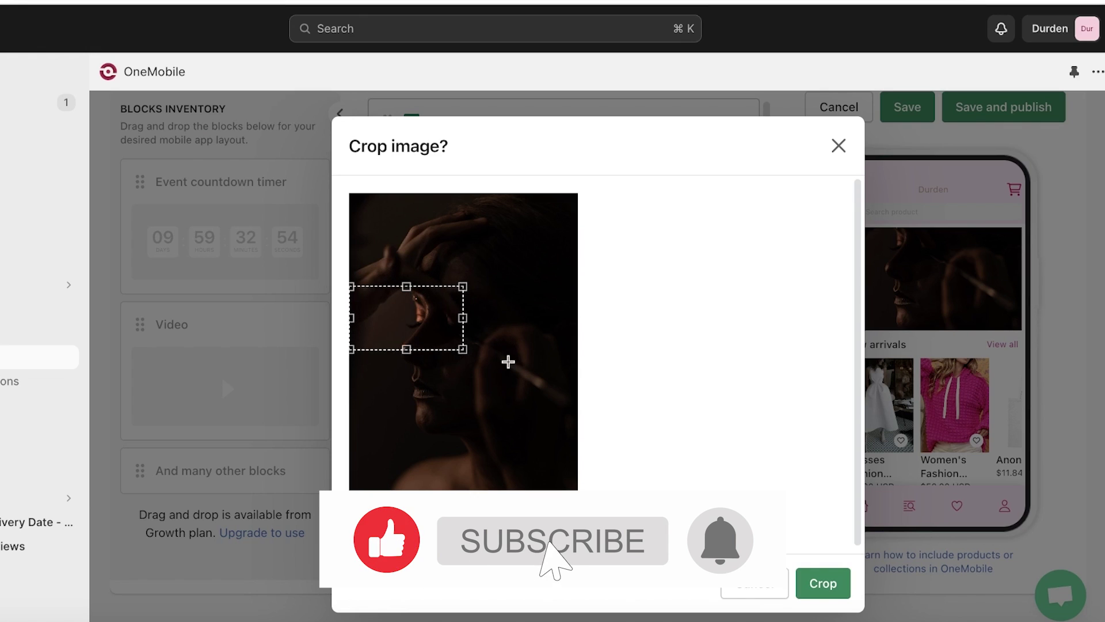
pyautogui.moveTo(464, 348); pyautogui.dragTo(743, 387)
pyautogui.moveTo(467, 376); pyautogui.dragTo(464, 336)
pyautogui.moveTo(482, 294); pyautogui.dragTo(485, 308)
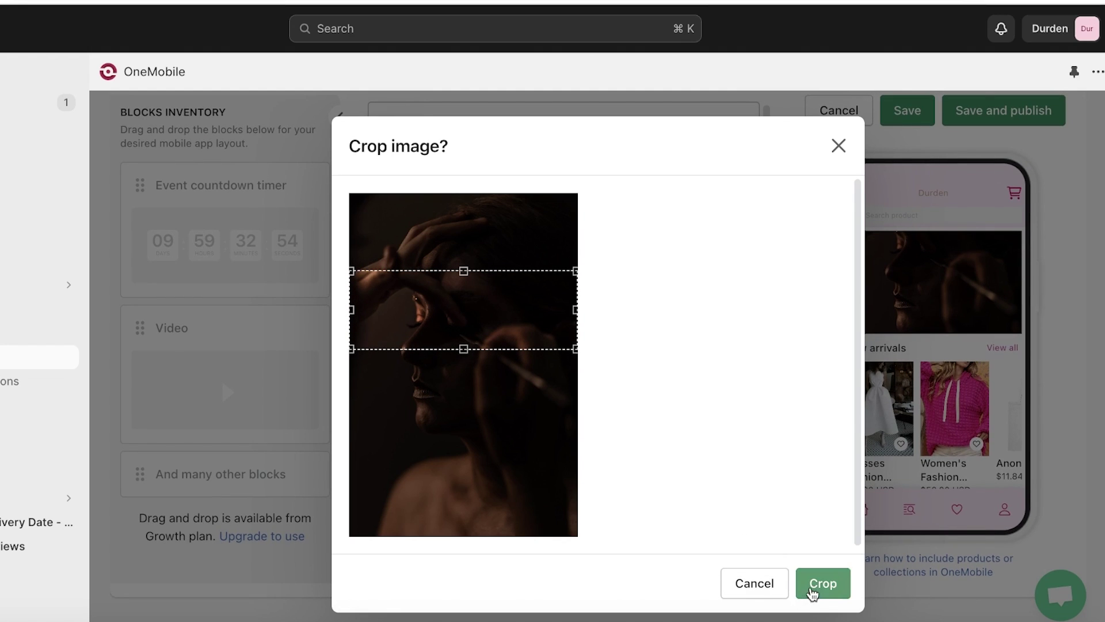
pyautogui.click(811, 599)
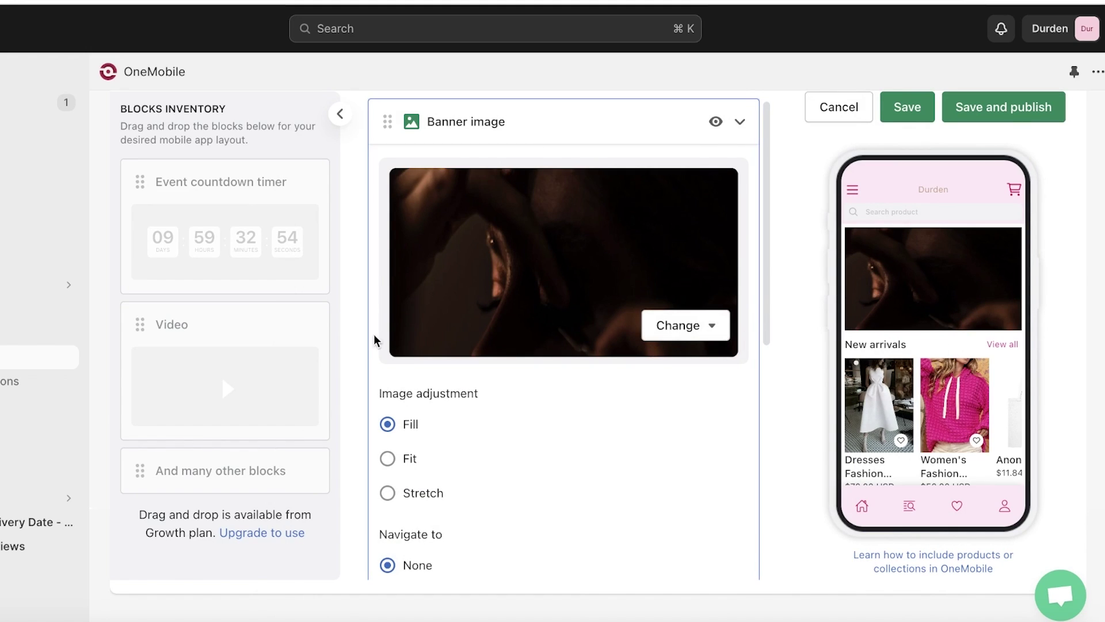
# Set the banner's image adjustment to Fit after briefly trying Stretch
pyautogui.click(385, 459)
pyautogui.click(388, 492)
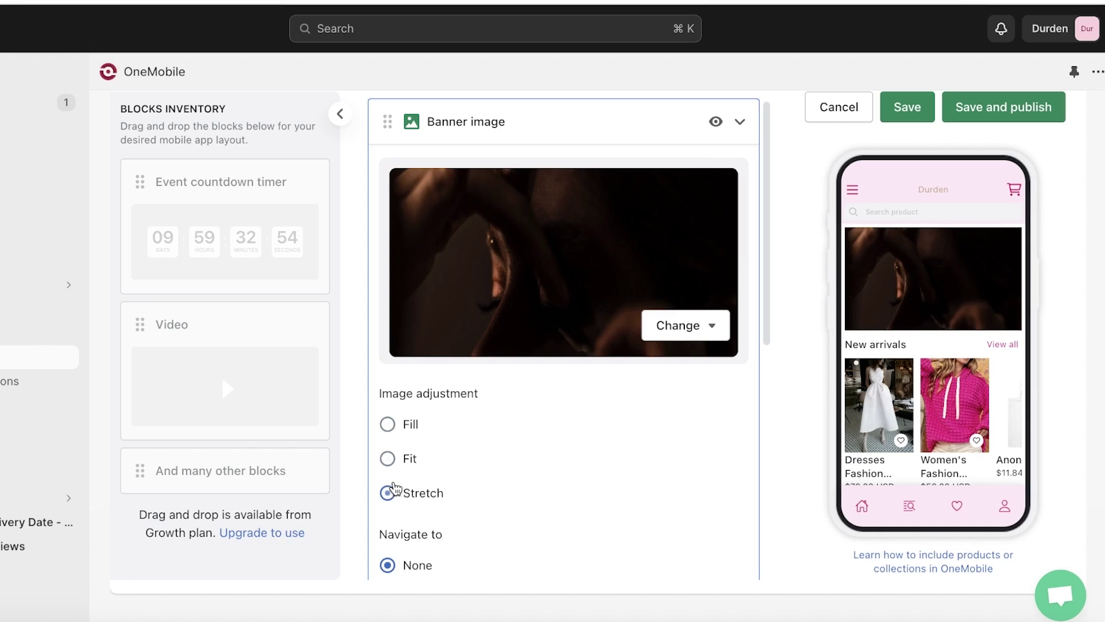
pyautogui.click(397, 456)
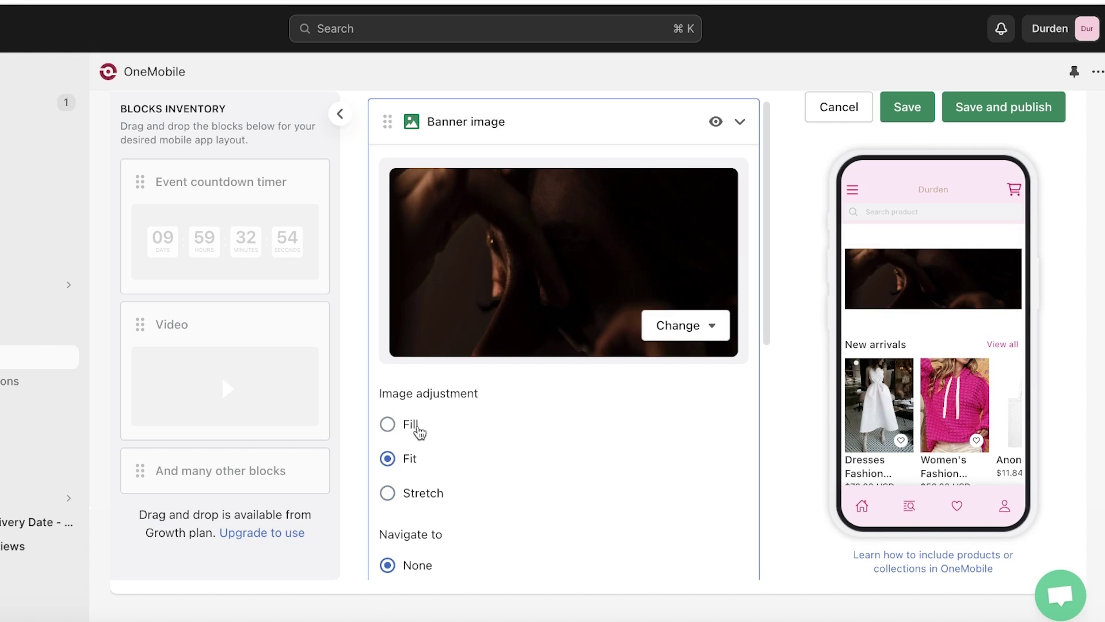
# Leave the banner's Navigate to at None after trying Product, Collection and External link
pyautogui.scroll(-1, 581, 279)
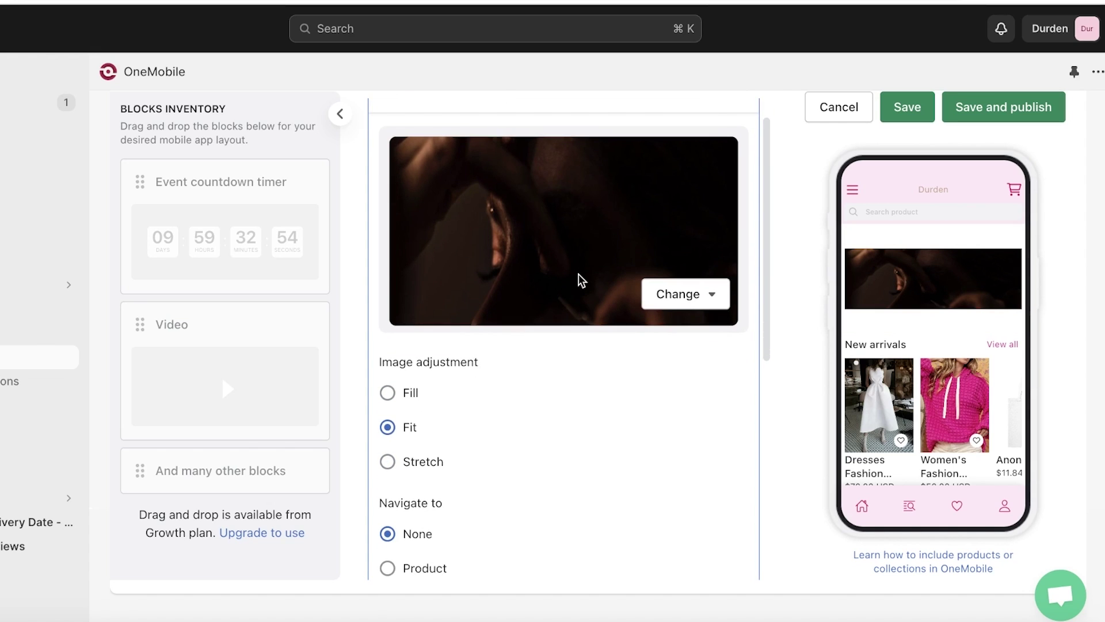
pyautogui.scroll(-4, 582, 279)
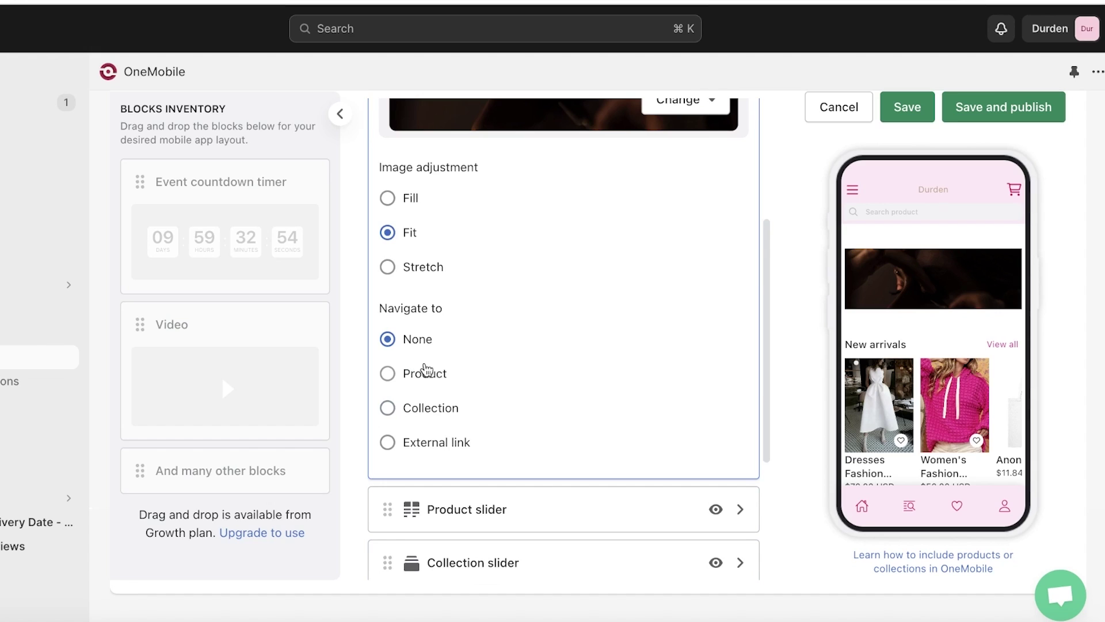
pyautogui.click(426, 370)
pyautogui.click(425, 404)
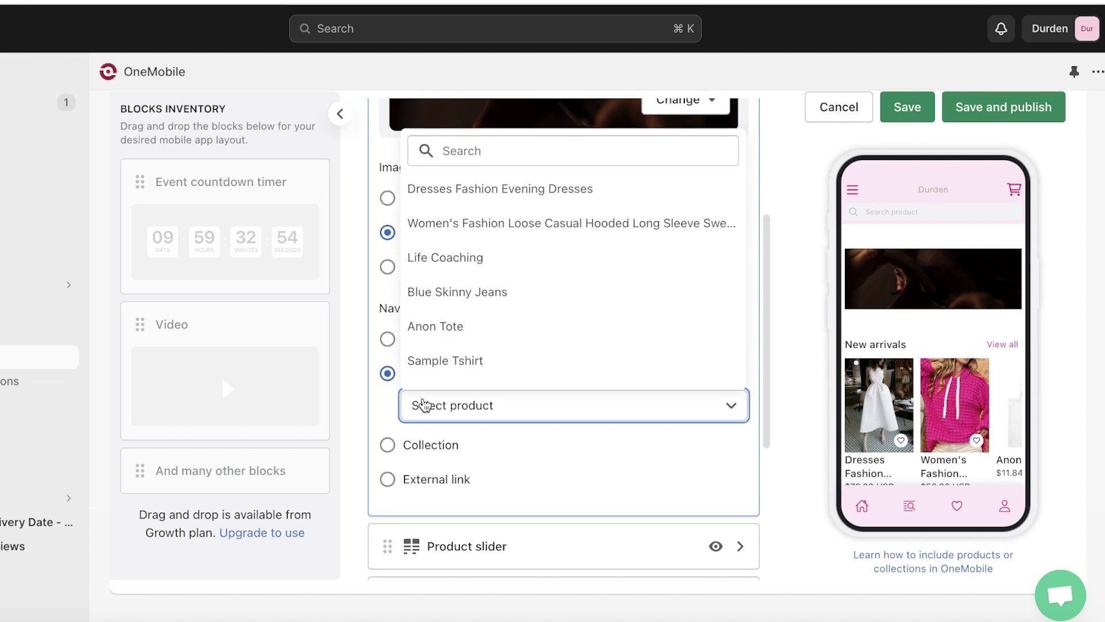
pyautogui.click(423, 406)
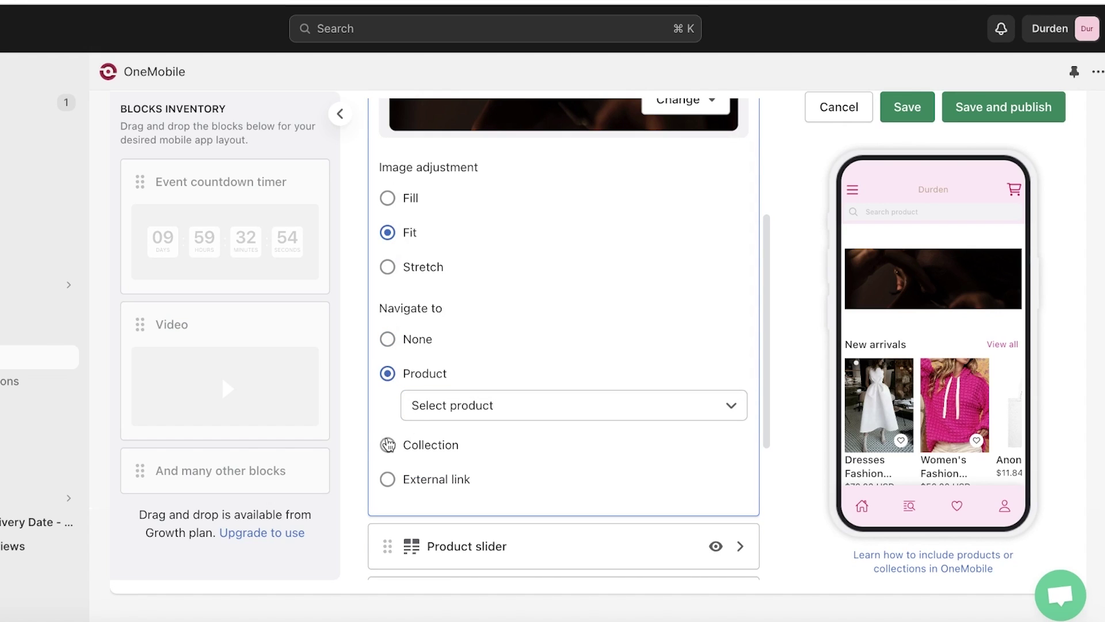
pyautogui.click(387, 444)
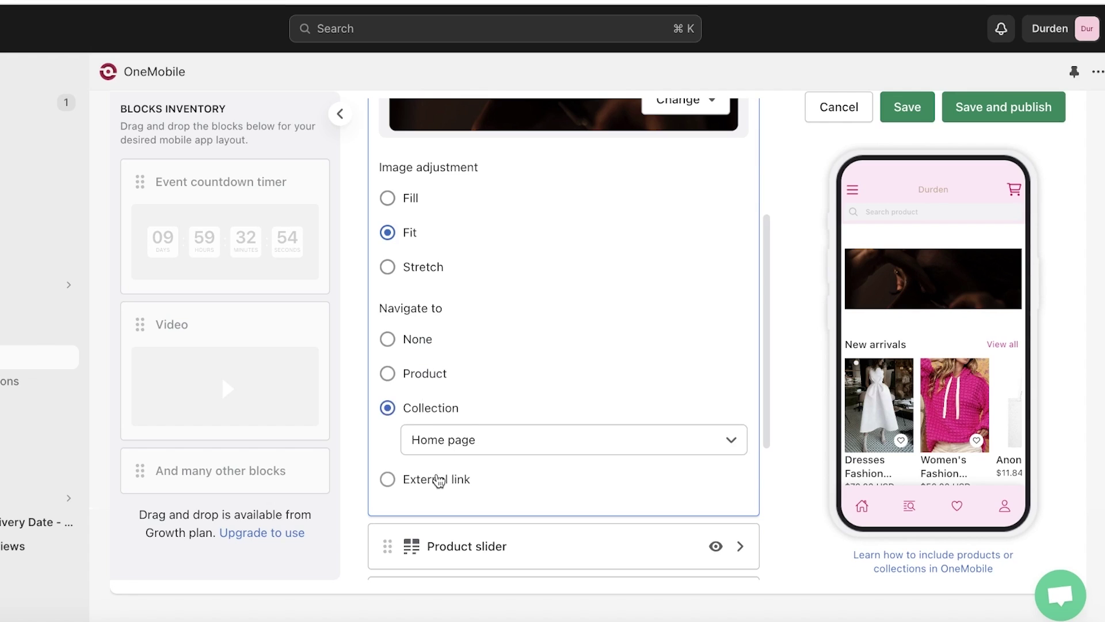
pyautogui.click(439, 480)
pyautogui.click(388, 339)
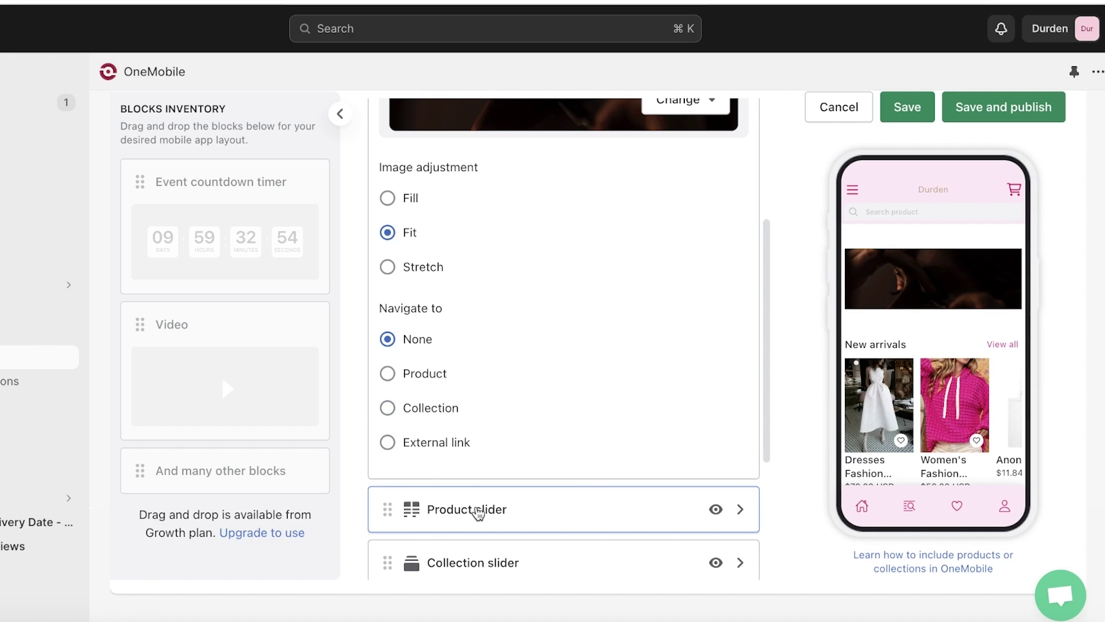
# Open the Product slider settings and keep its number of products at 5
pyautogui.click(478, 509)
pyautogui.scroll(-8, 491, 498)
pyautogui.scroll(3, 526, 284)
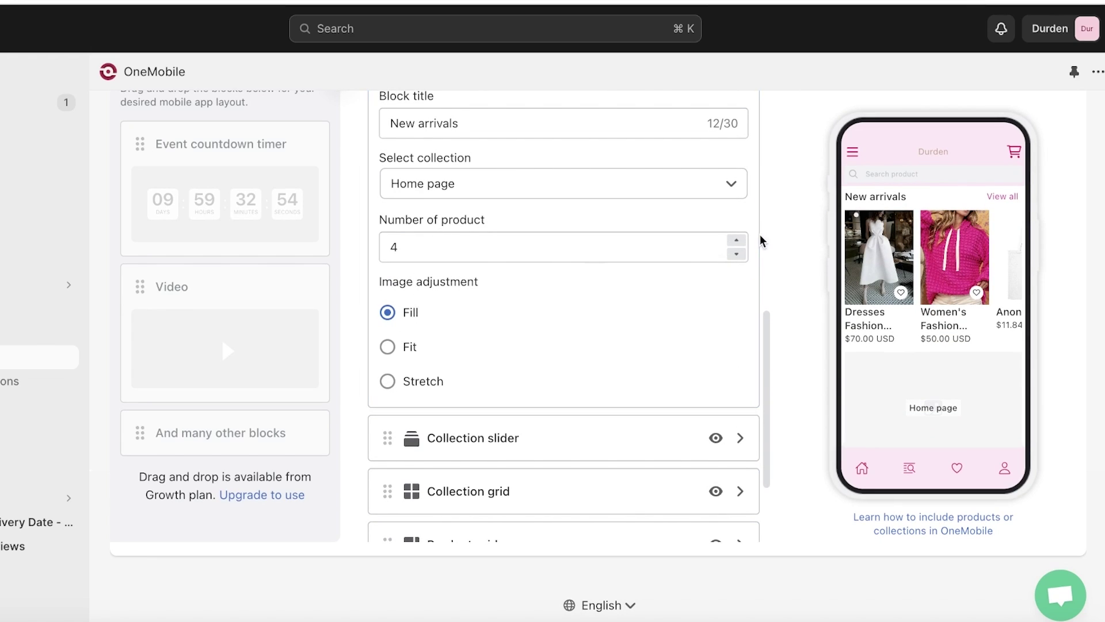
pyautogui.scroll(1, 754, 259)
pyautogui.click(736, 266)
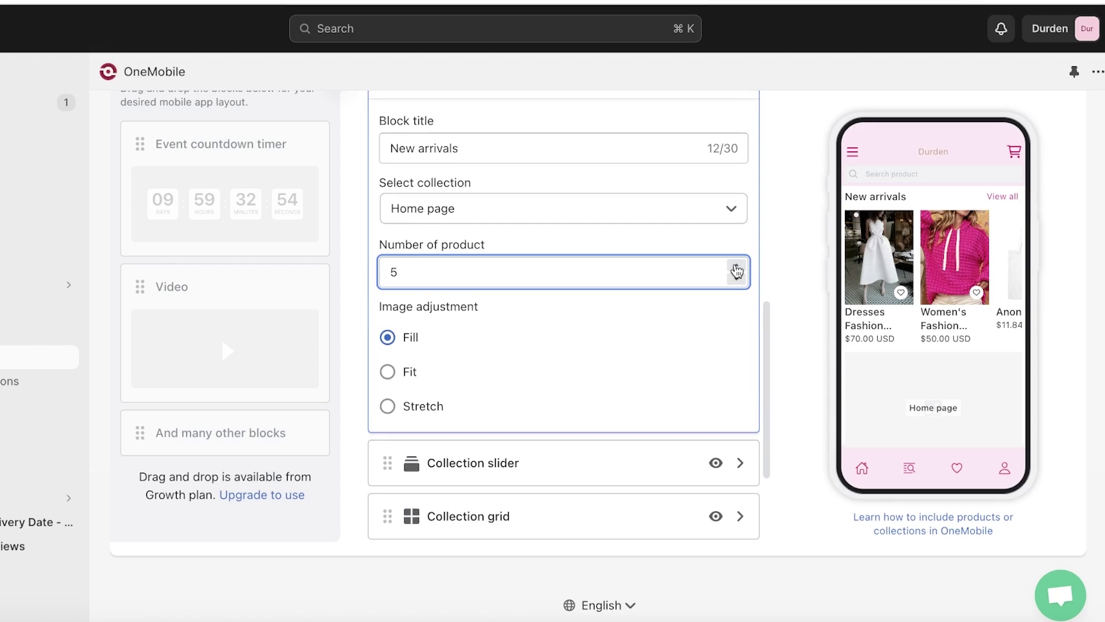
pyautogui.click(736, 278)
pyautogui.click(736, 278)
pyautogui.click(736, 266)
# Try Fit and Stretch for the slider product images, settling on Fill
pyautogui.click(410, 373)
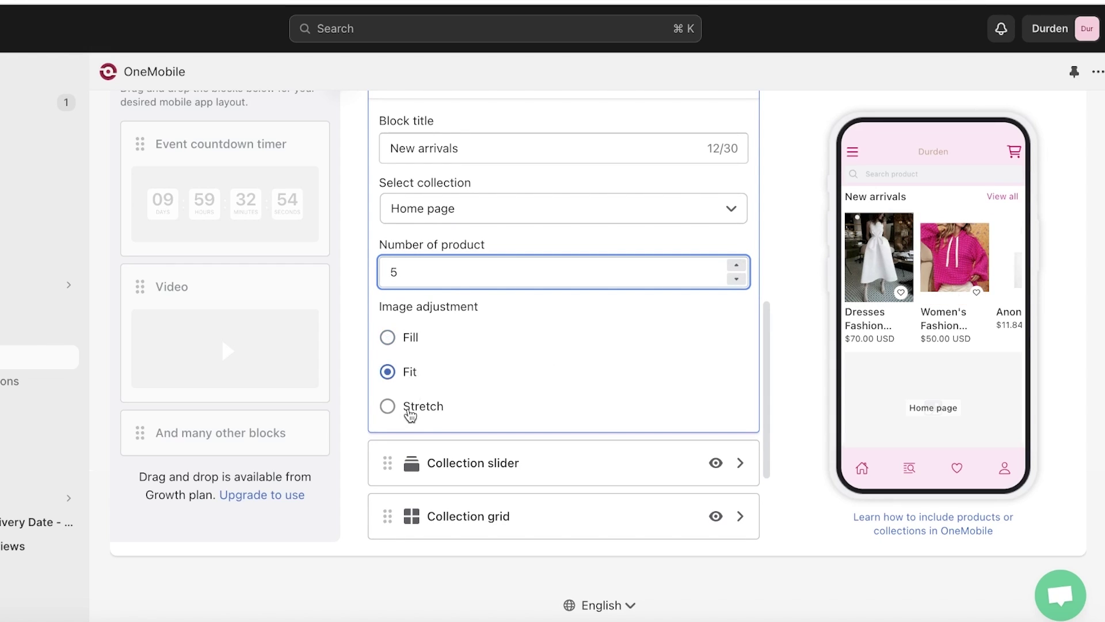
pyautogui.click(410, 414)
pyautogui.click(389, 374)
pyautogui.click(392, 338)
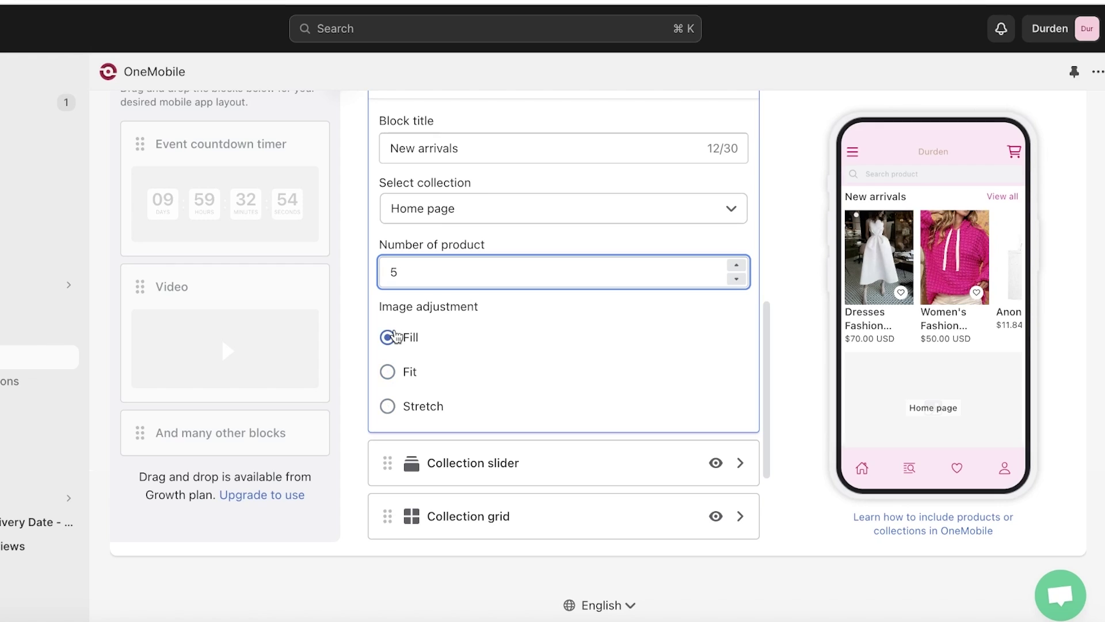
pyautogui.click(387, 372)
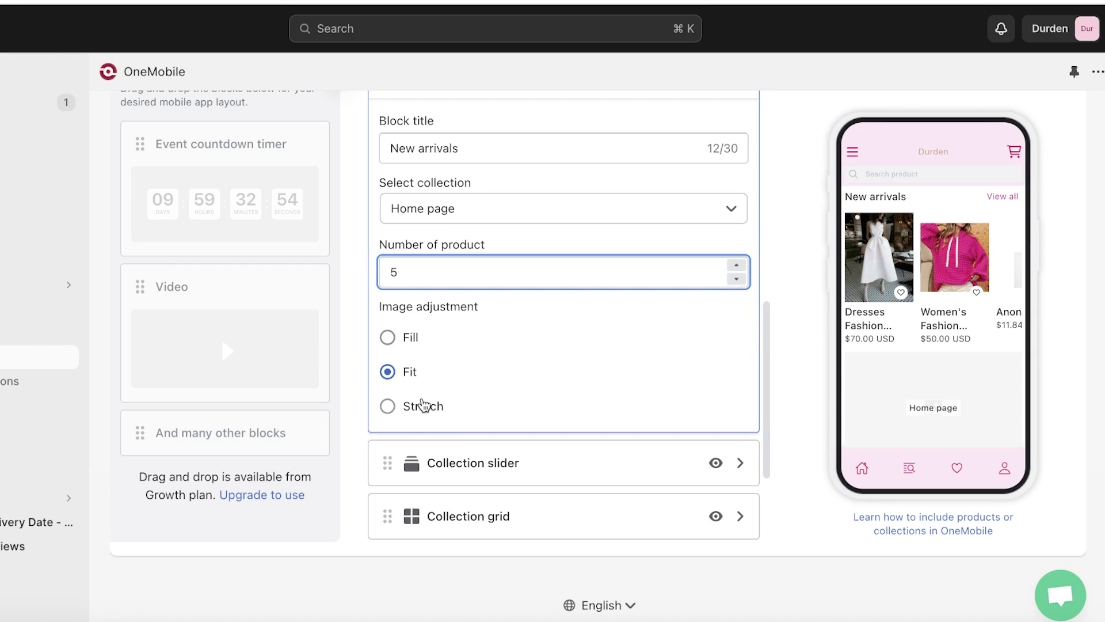
pyautogui.click(424, 405)
pyautogui.click(387, 371)
pyautogui.click(387, 338)
# Keep Home page as the slider's collection and change its title from New arrivals to 'Hot Sellers'
pyautogui.scroll(3, 467, 253)
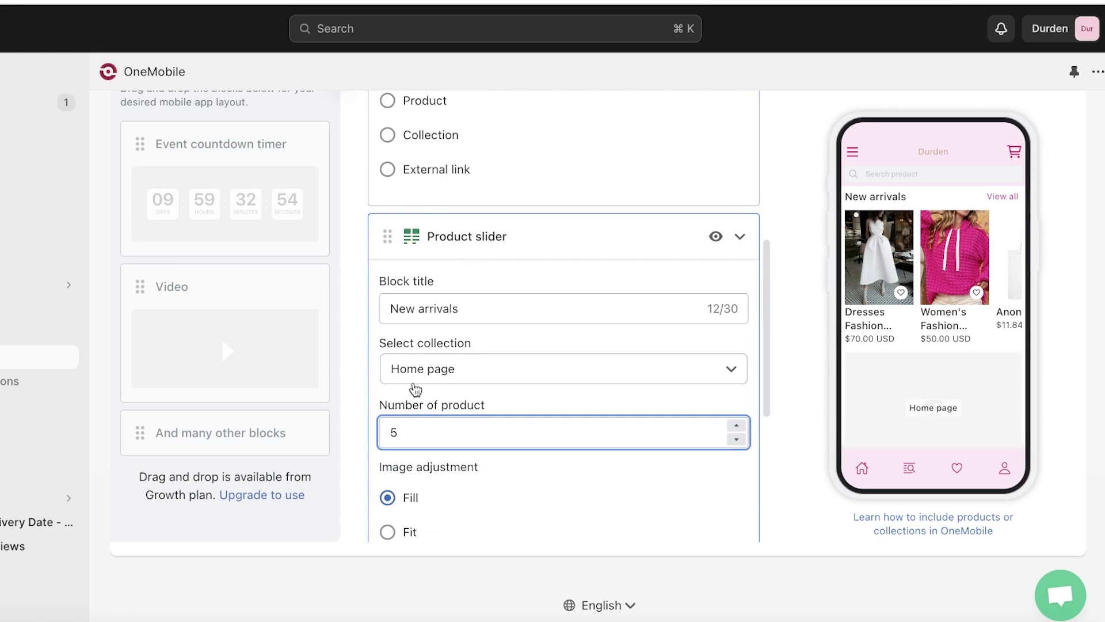
pyautogui.click(416, 387)
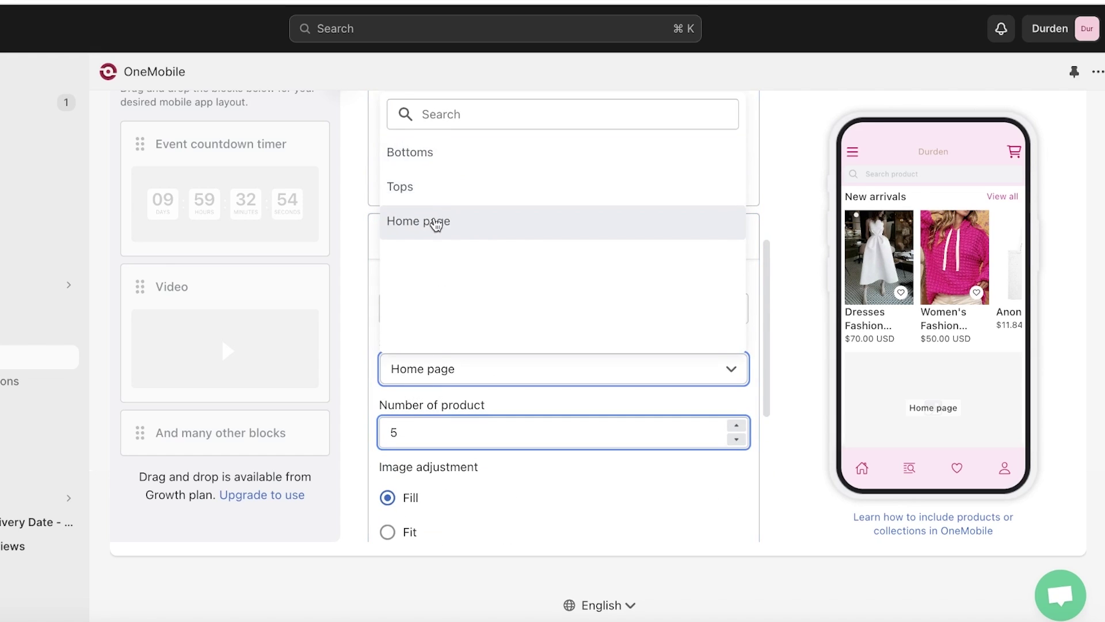
pyautogui.click(437, 221)
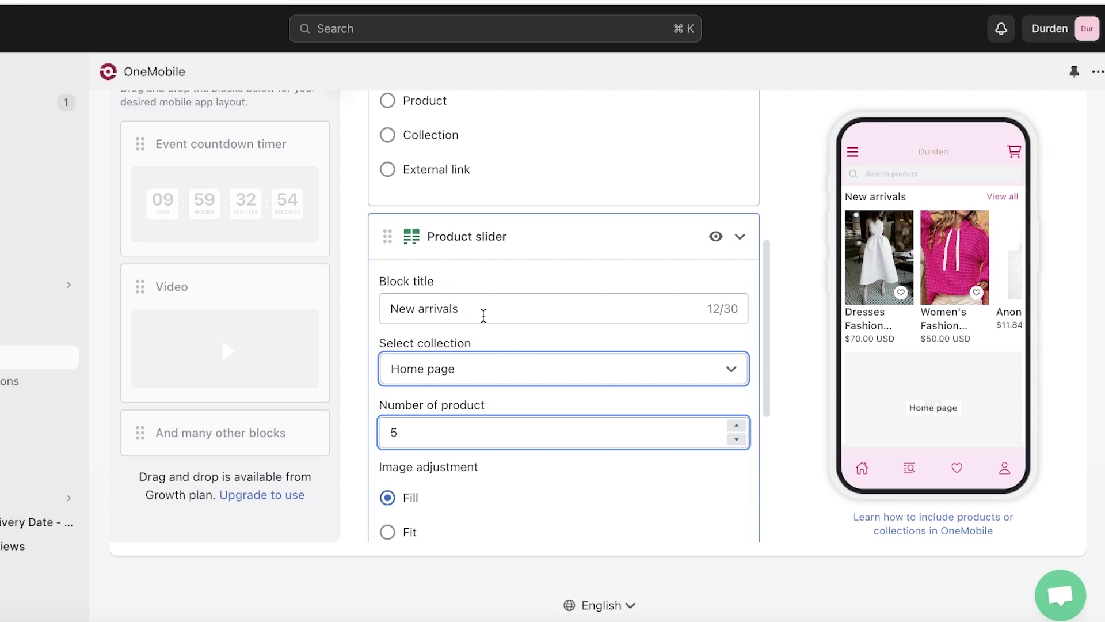
pyautogui.click(484, 316)
pyautogui.hotkey('alt', 'shift', 'Left')
pyautogui.hotkey('alt', 'shift', 'Left')
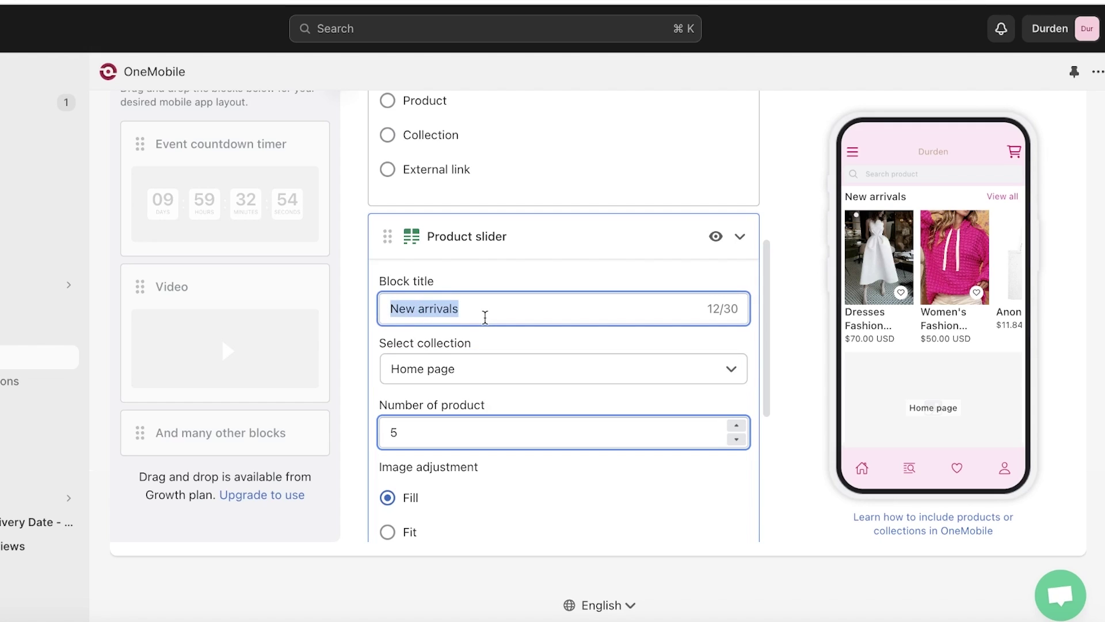
pyautogui.write('A')
pyautogui.press('BackSpace')
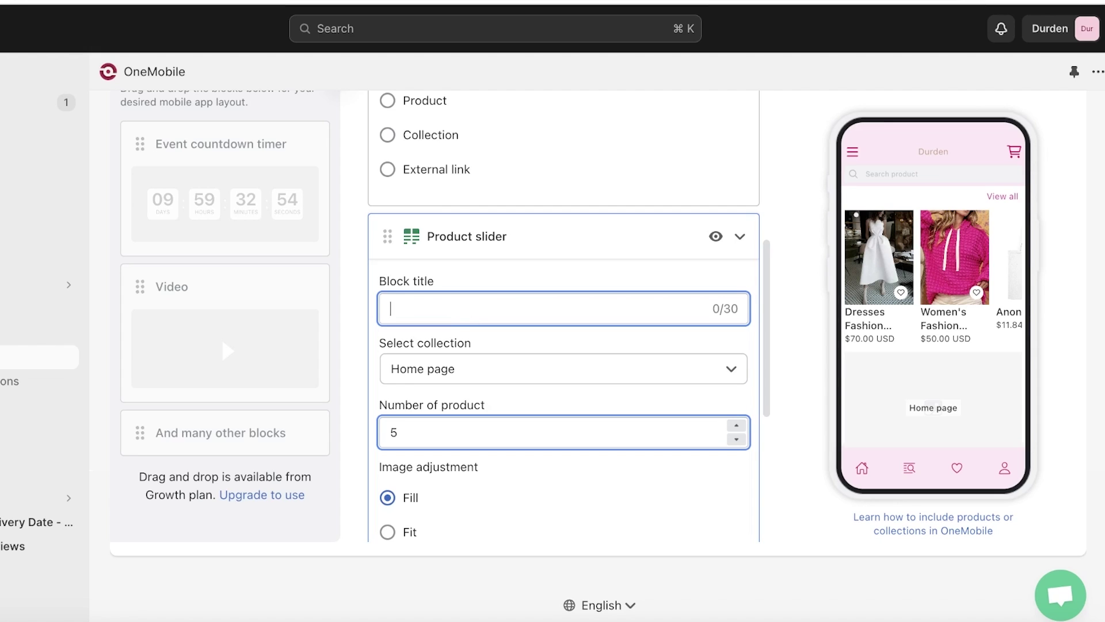
pyautogui.write('Hot Sellers')
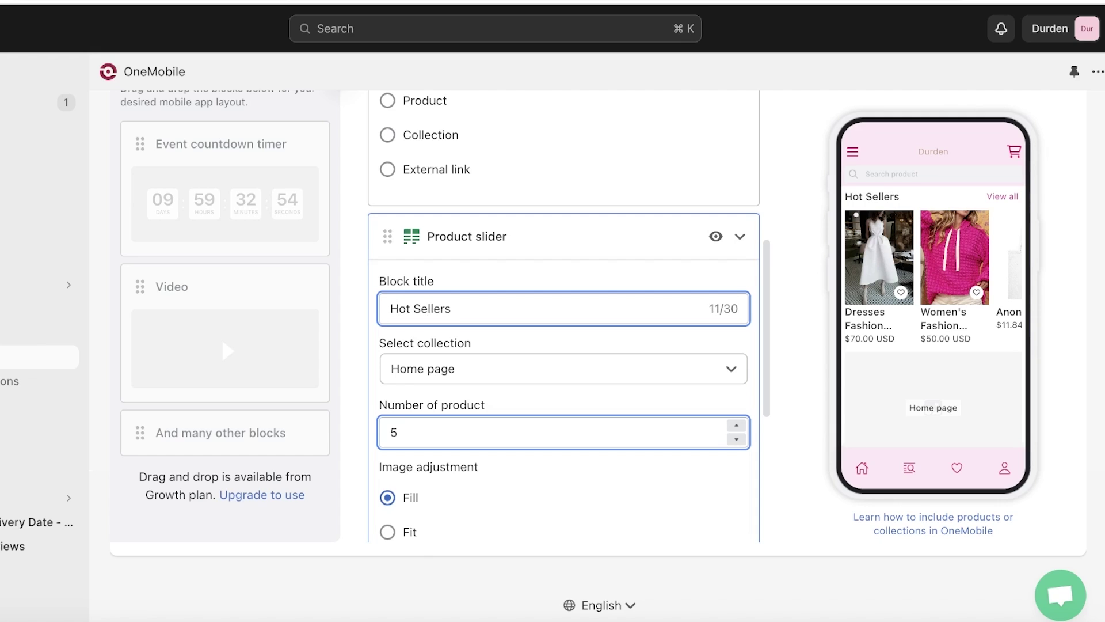
pyautogui.scroll(-5, 467, 403)
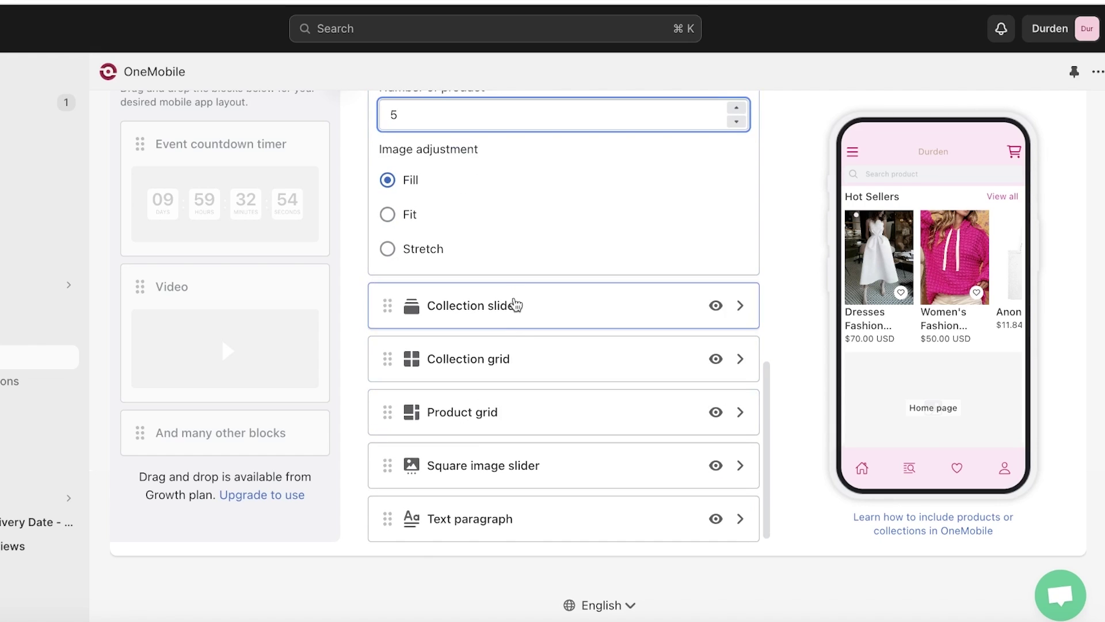
# Inspect the Collection slider settings, then switch the block to hidden with its eye icon
pyautogui.click(630, 318)
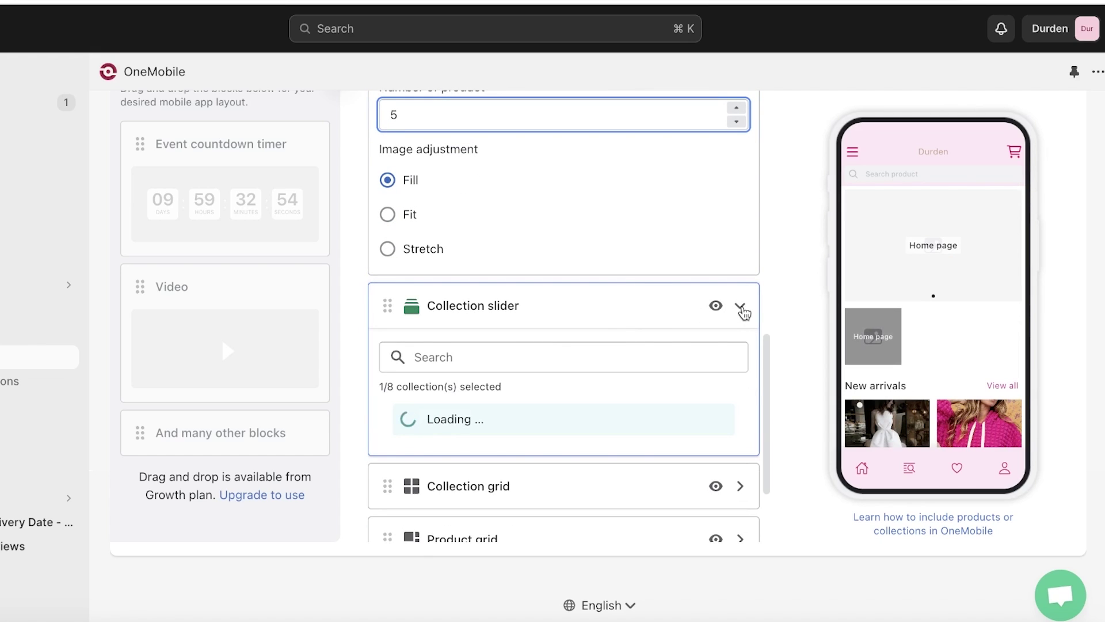
pyautogui.click(741, 307)
pyautogui.click(741, 307)
pyautogui.click(741, 307)
pyautogui.click(740, 307)
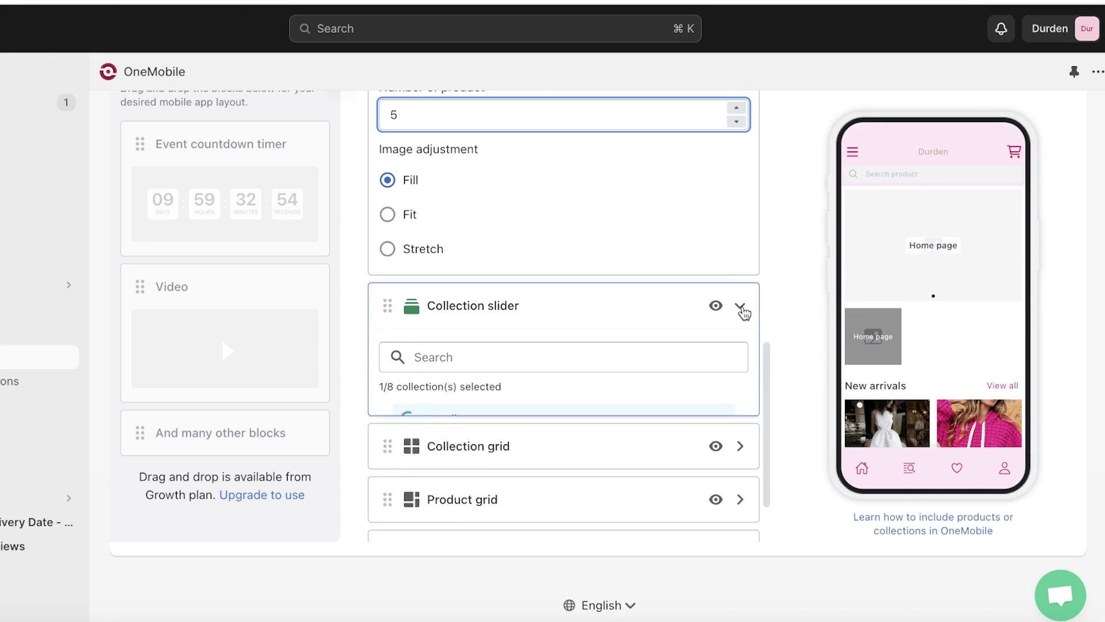
pyautogui.click(391, 316)
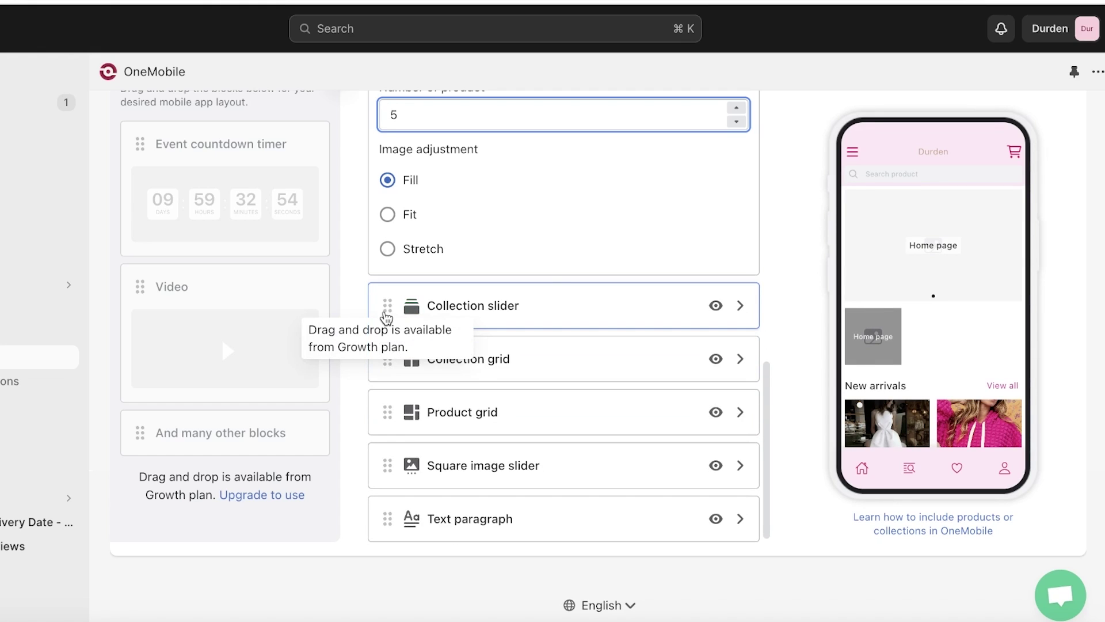
pyautogui.click(391, 317)
pyautogui.scroll(-1, 659, 353)
pyautogui.scroll(-1, 659, 352)
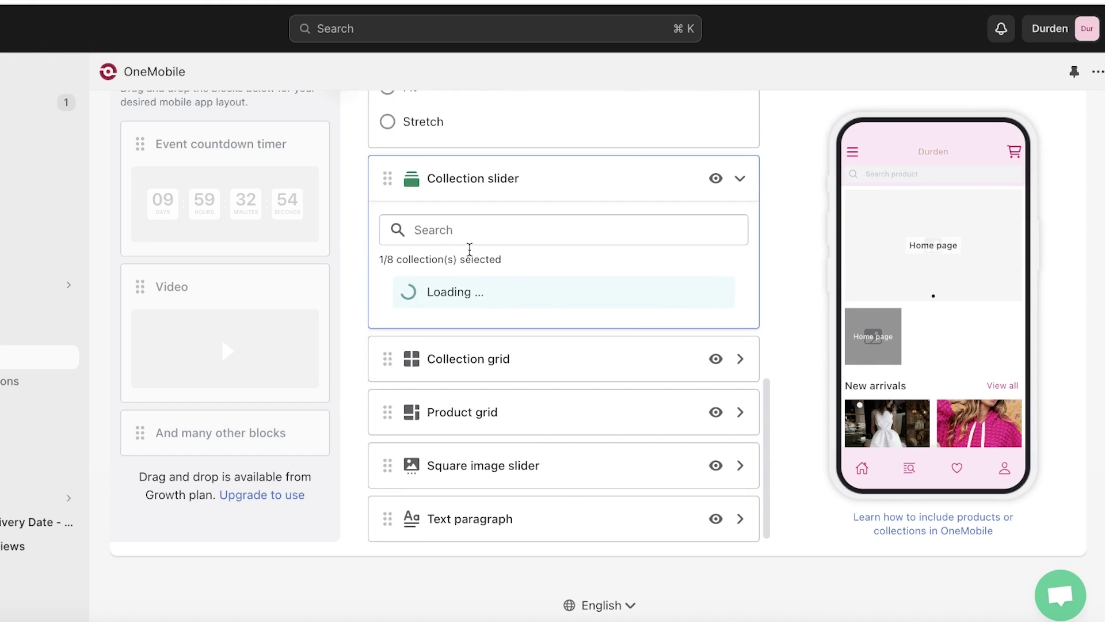
pyautogui.click(704, 185)
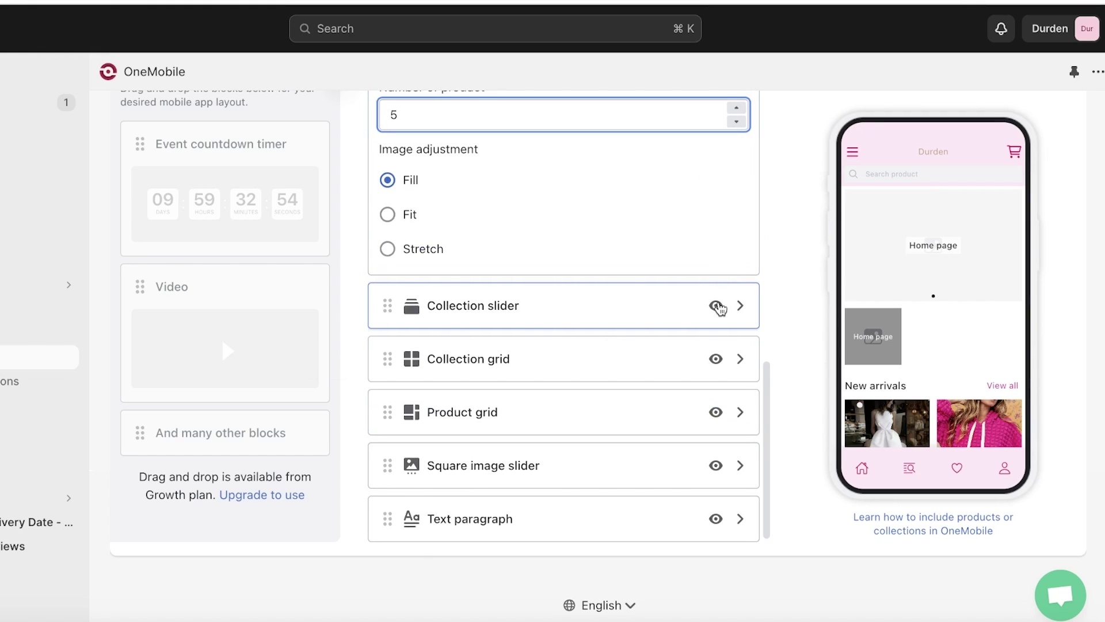
pyautogui.click(716, 306)
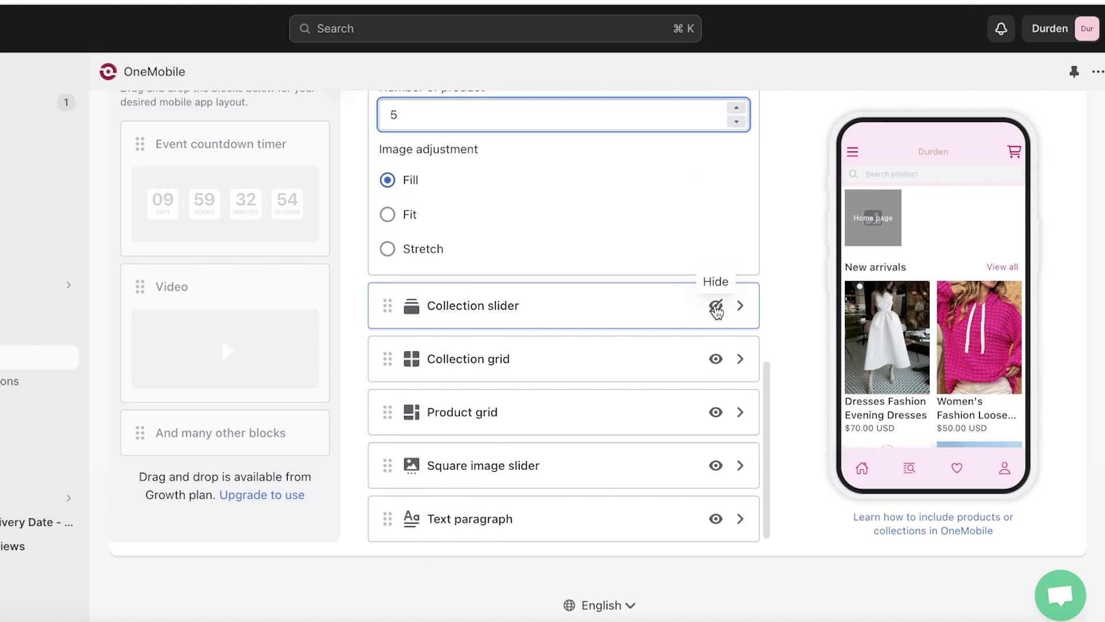
# Hide the Collection grid, Product grid and Square image slider blocks, leaving Text paragraph shown
pyautogui.click(715, 359)
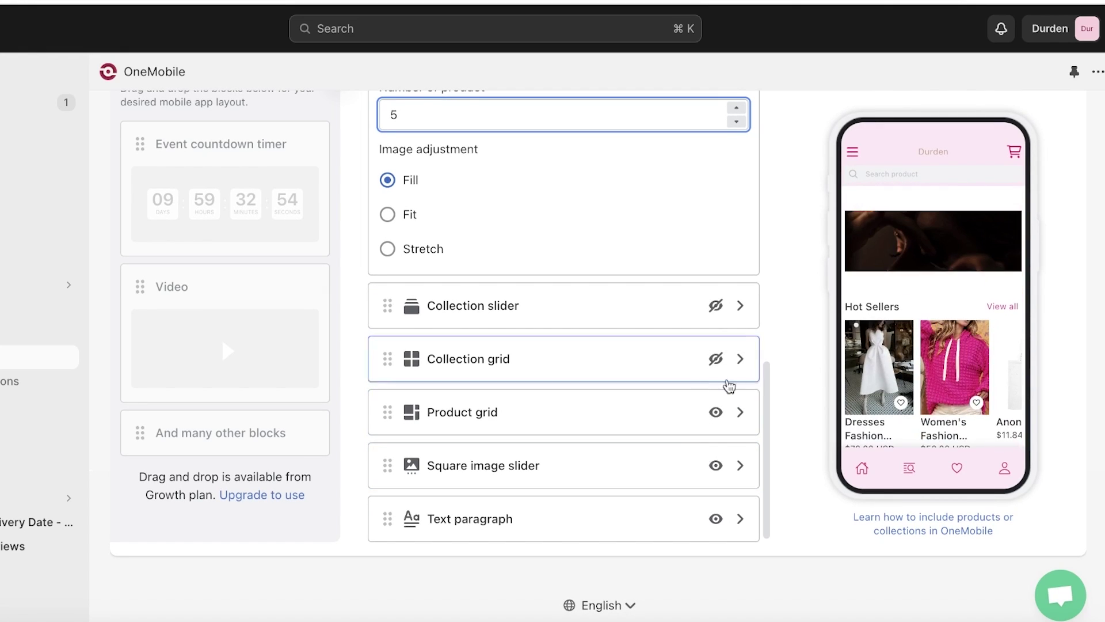
pyautogui.click(715, 413)
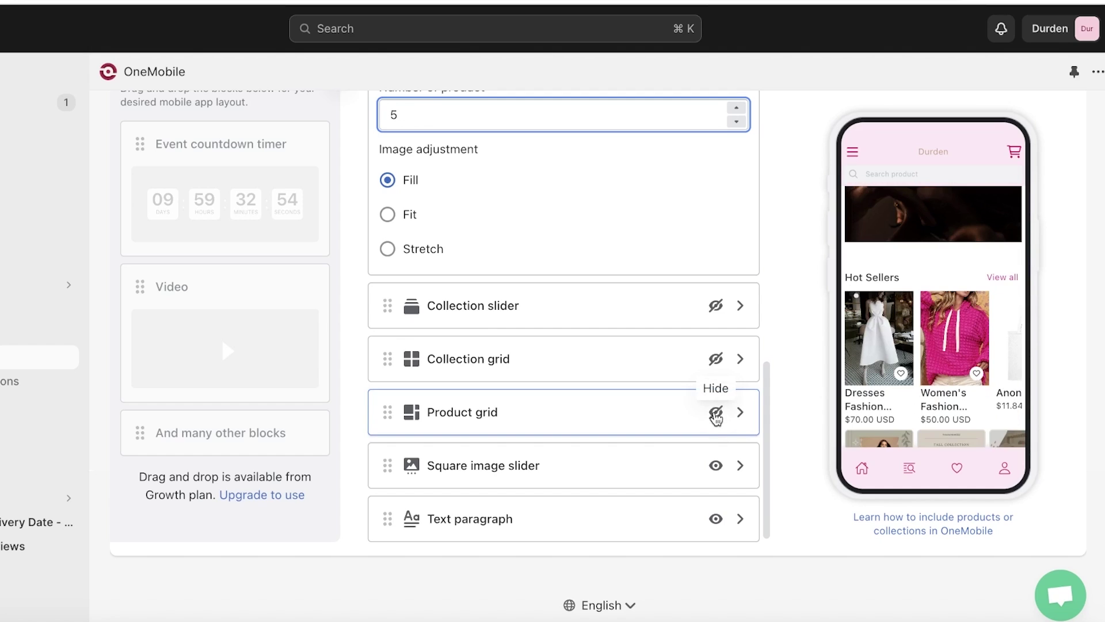
pyautogui.click(716, 467)
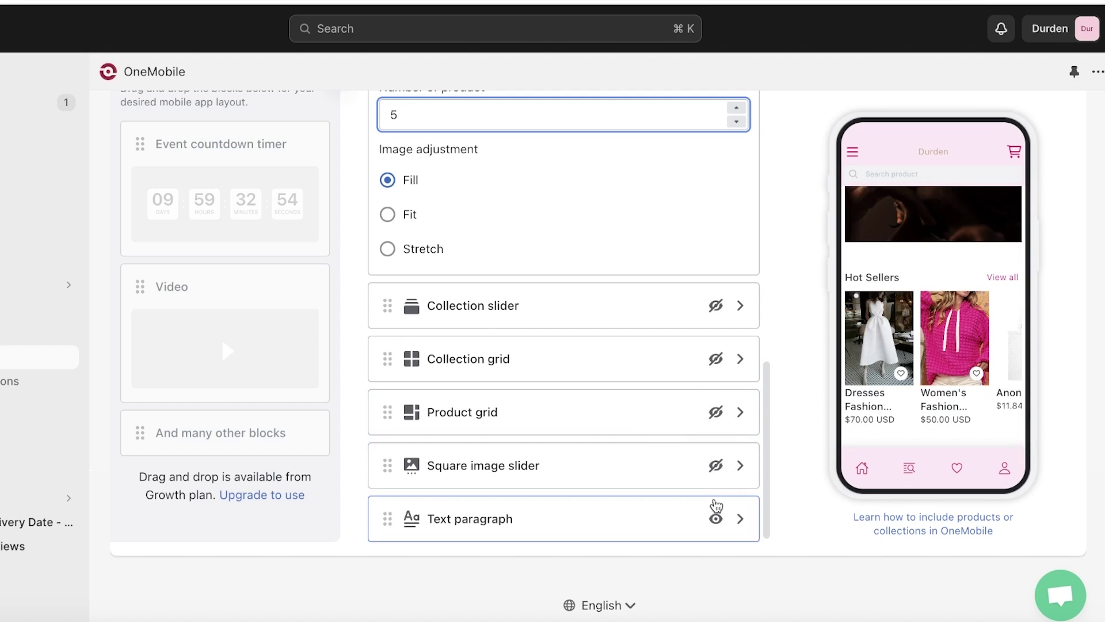
pyautogui.click(717, 516)
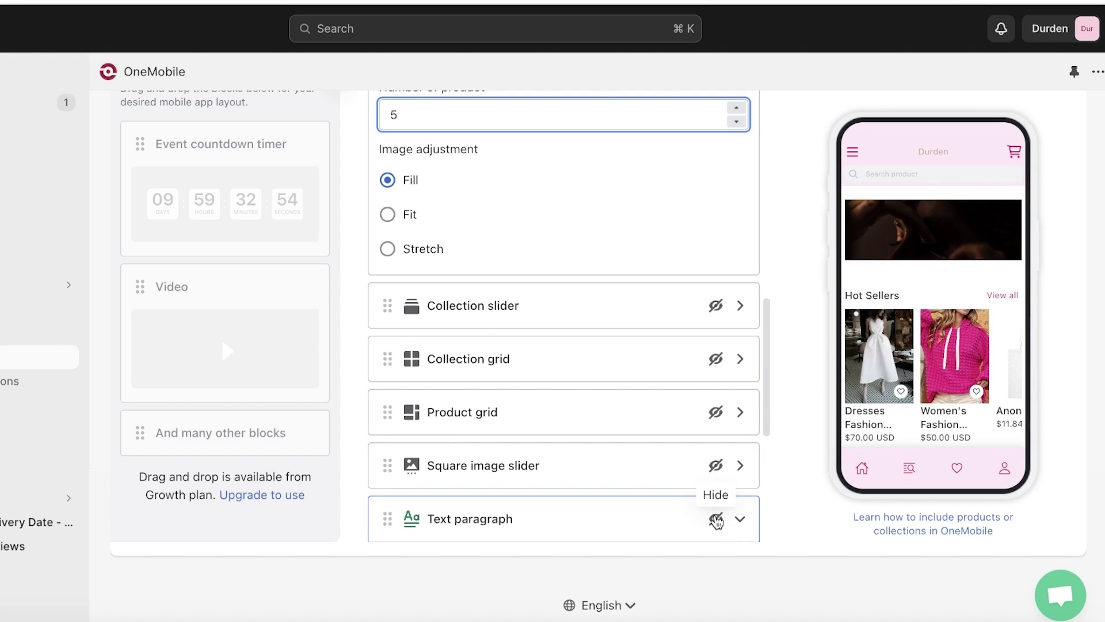
pyautogui.click(716, 517)
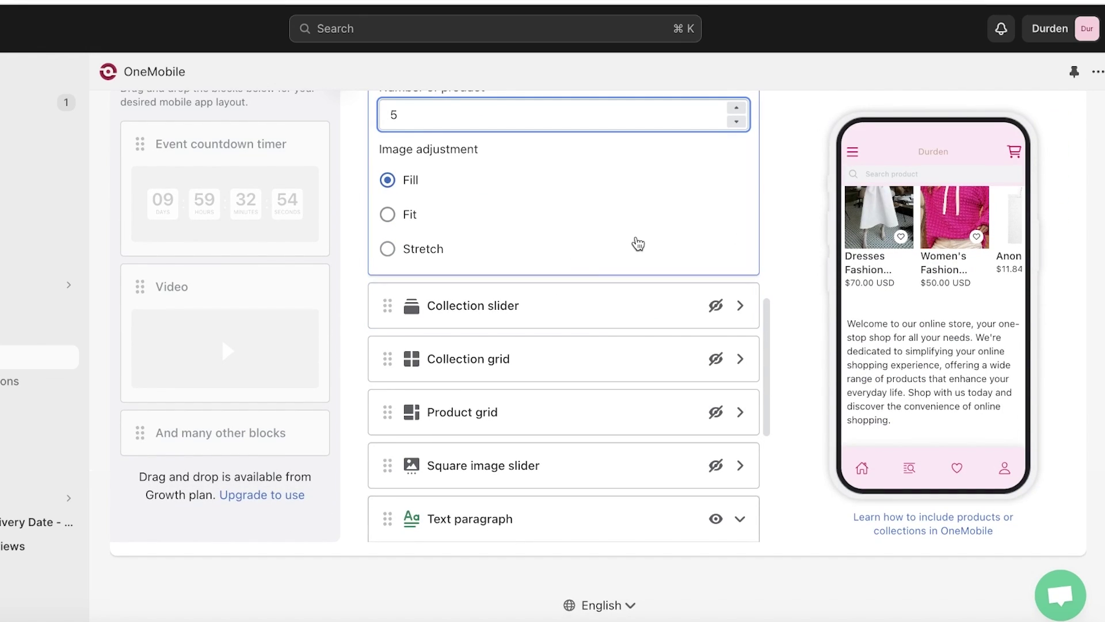
# Save the home page layout changes
pyautogui.scroll(10, 447, 202)
pyautogui.scroll(-2, 317, 201)
pyautogui.scroll(2, 317, 201)
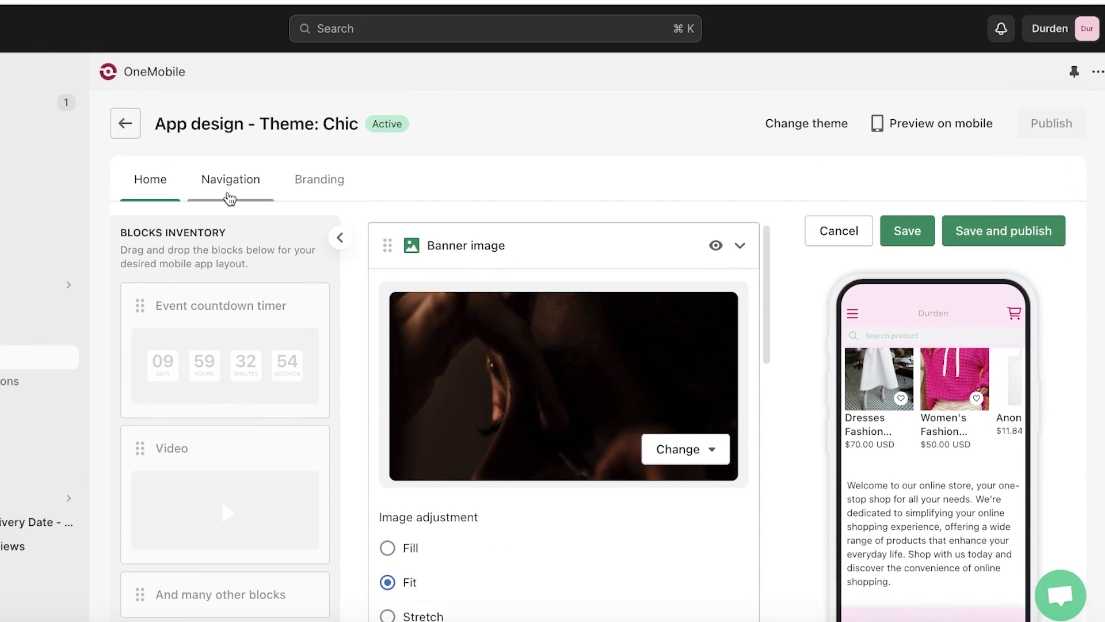
pyautogui.click(896, 244)
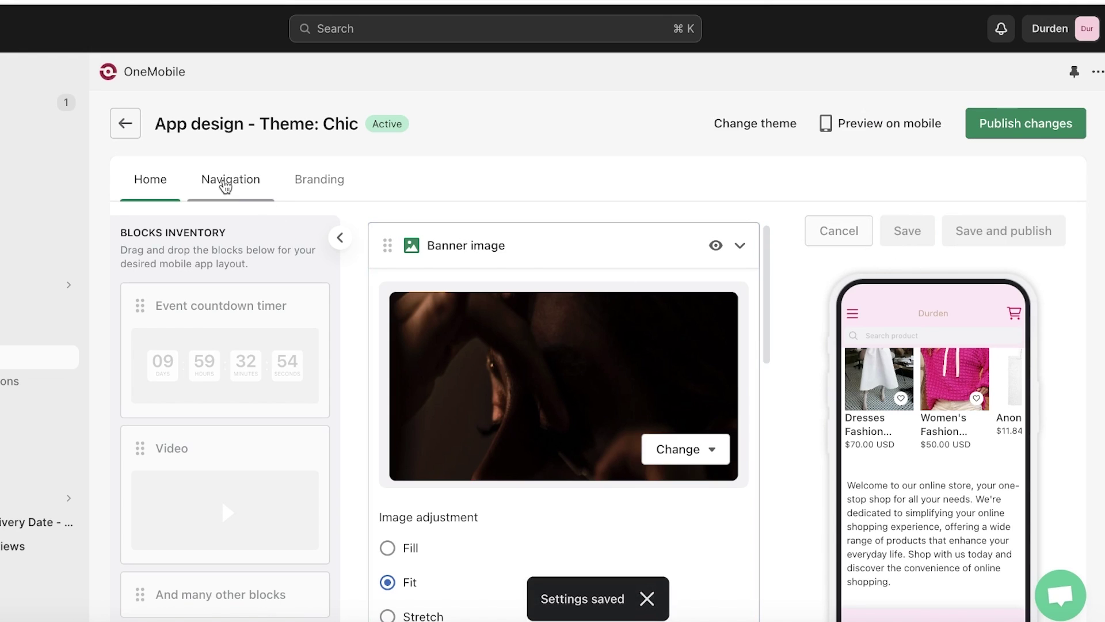
# Review the four Side menu items on the Navigation tab and start a new side menu item
pyautogui.click(223, 183)
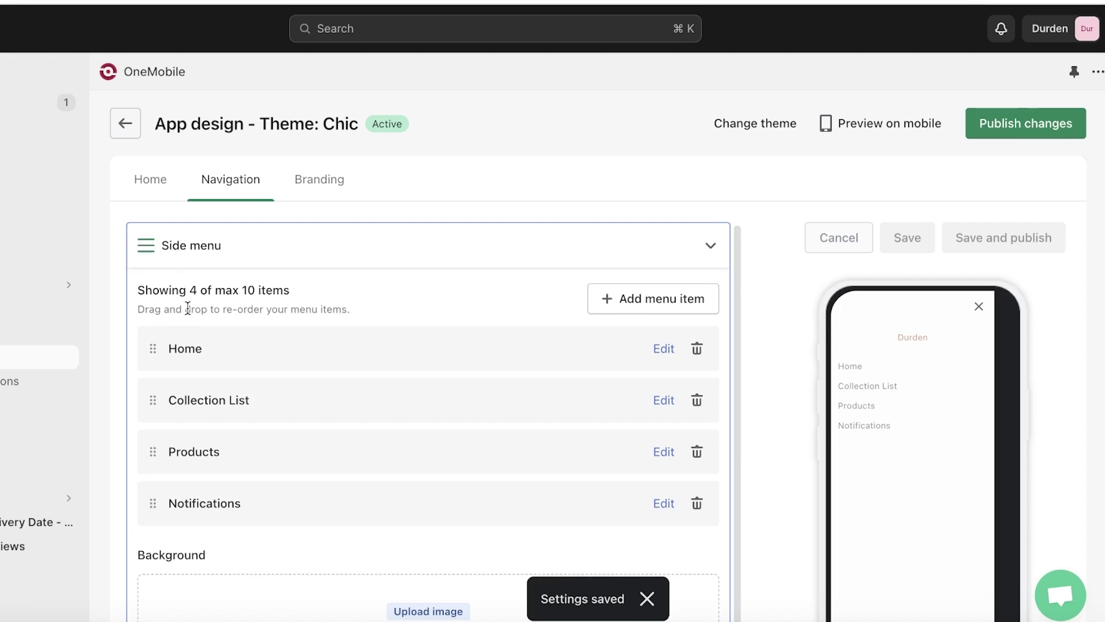
pyautogui.scroll(-2, 189, 314)
pyautogui.scroll(-2, 507, 322)
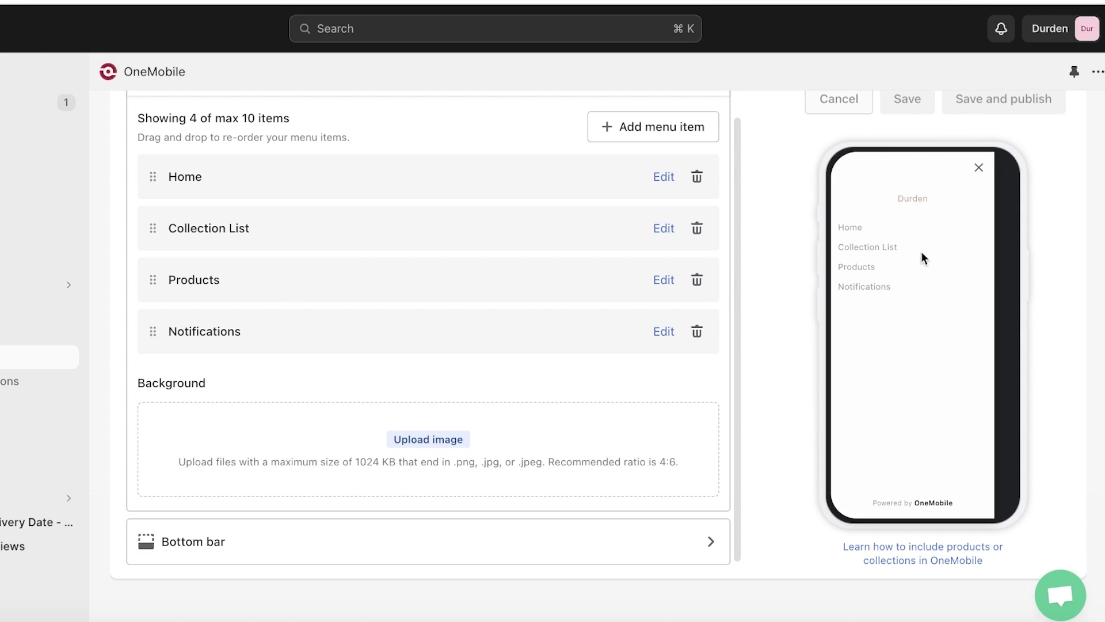
pyautogui.scroll(1, 570, 236)
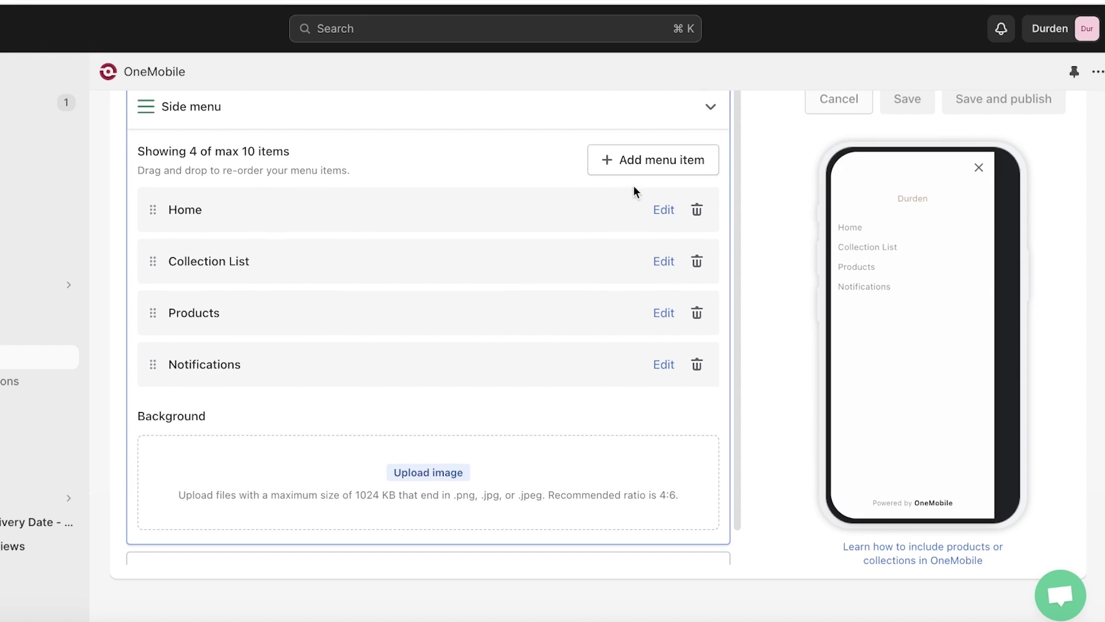
pyautogui.click(674, 154)
# Add a side menu item titled 'Tops' that links to the Tops collection
pyautogui.click(453, 229)
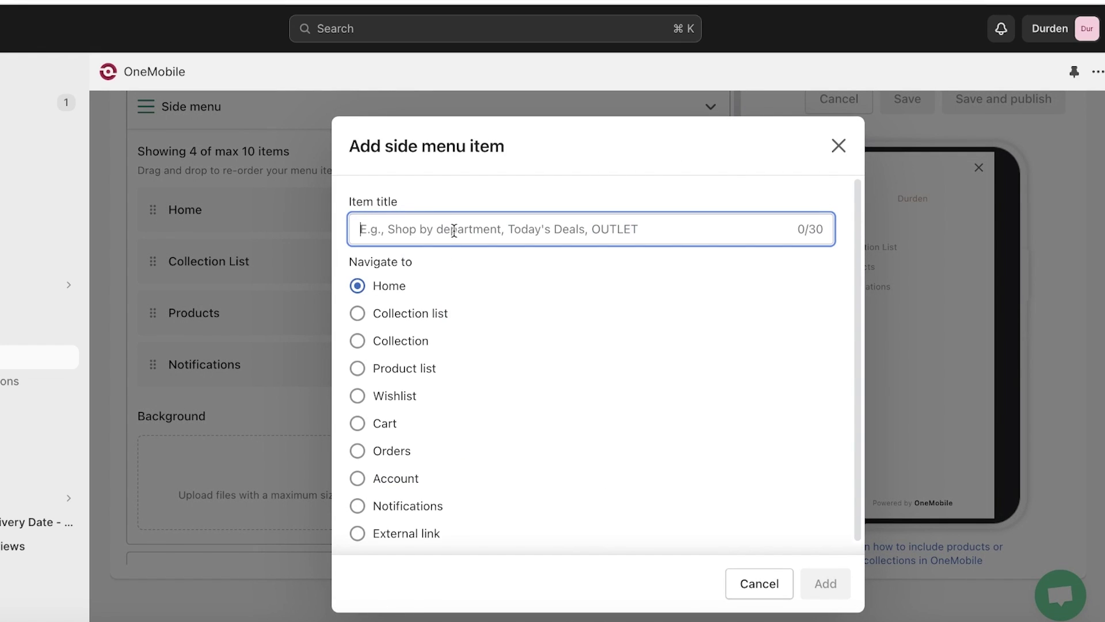
pyautogui.write('Tops')
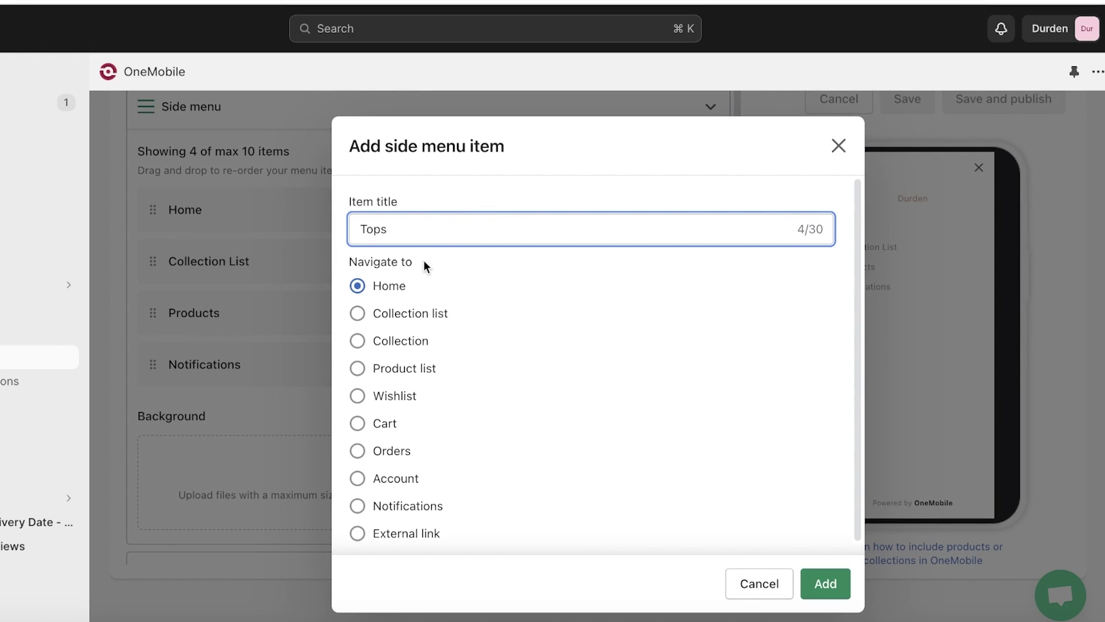
pyautogui.click(399, 340)
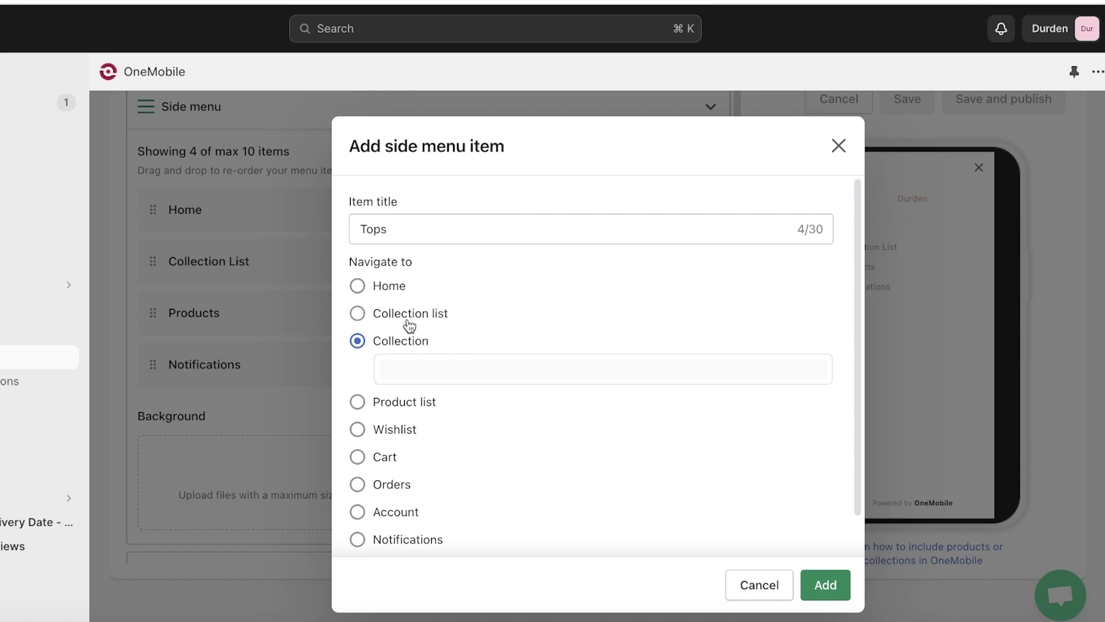
pyautogui.click(407, 315)
pyautogui.click(400, 340)
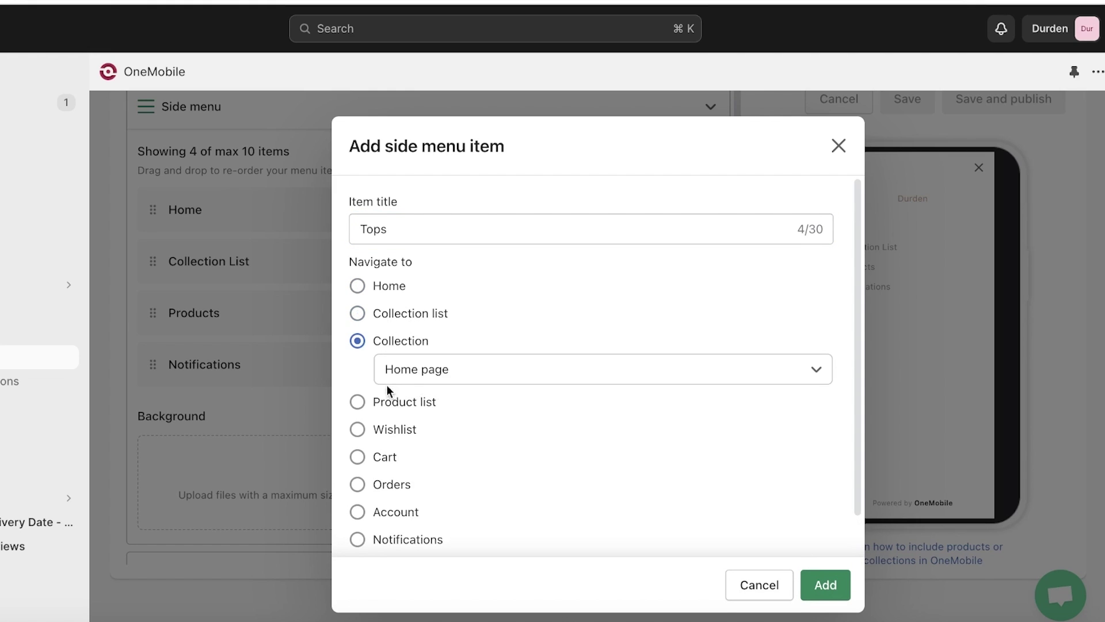
pyautogui.click(431, 371)
pyautogui.click(427, 189)
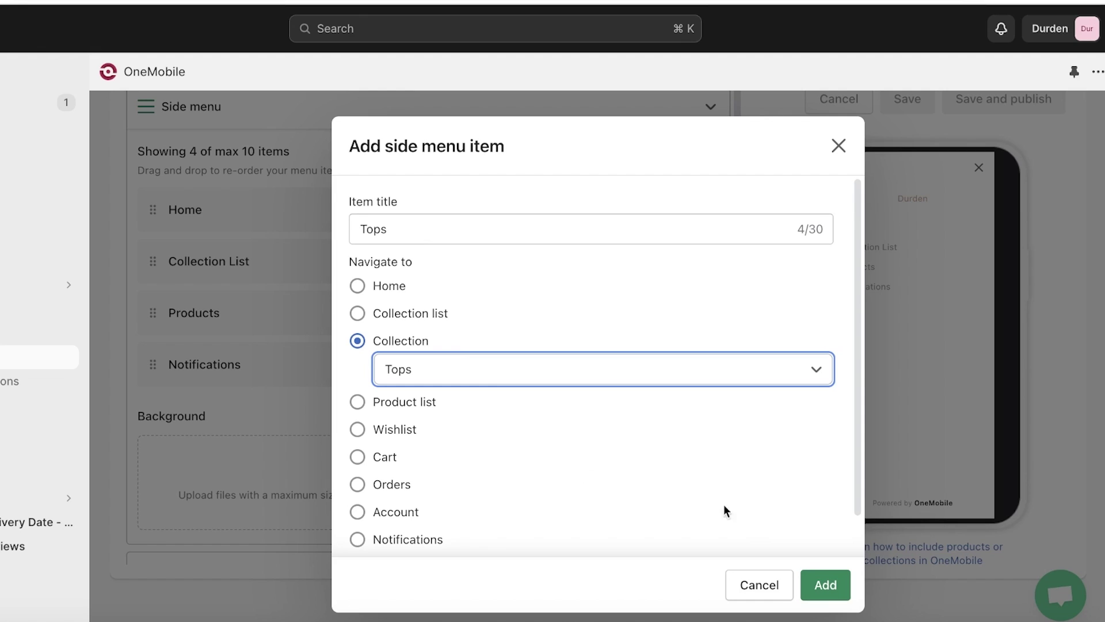
pyautogui.click(828, 585)
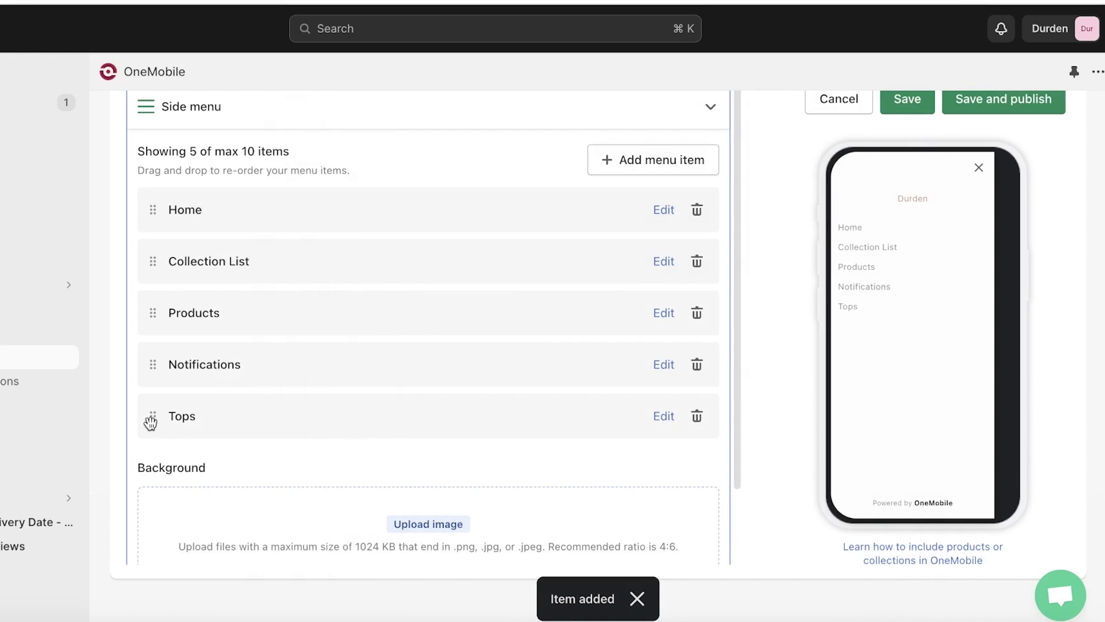
# Place Tops between Products and Notifications in the side menu and save the navigation
pyautogui.moveTo(151, 423); pyautogui.dragTo(221, 371)
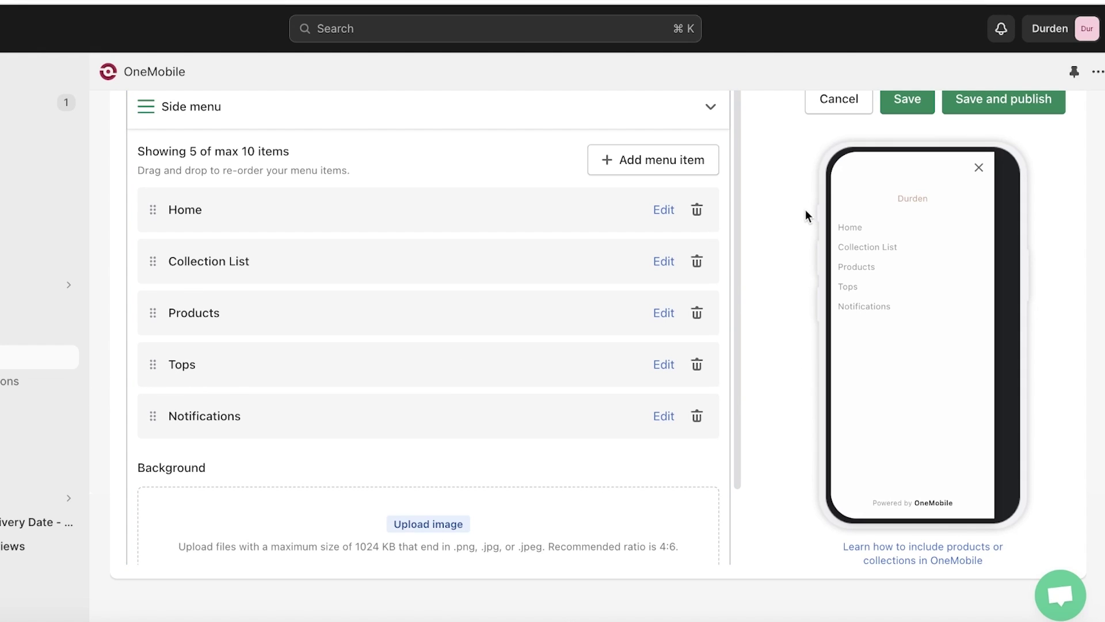
pyautogui.scroll(-1, 790, 241)
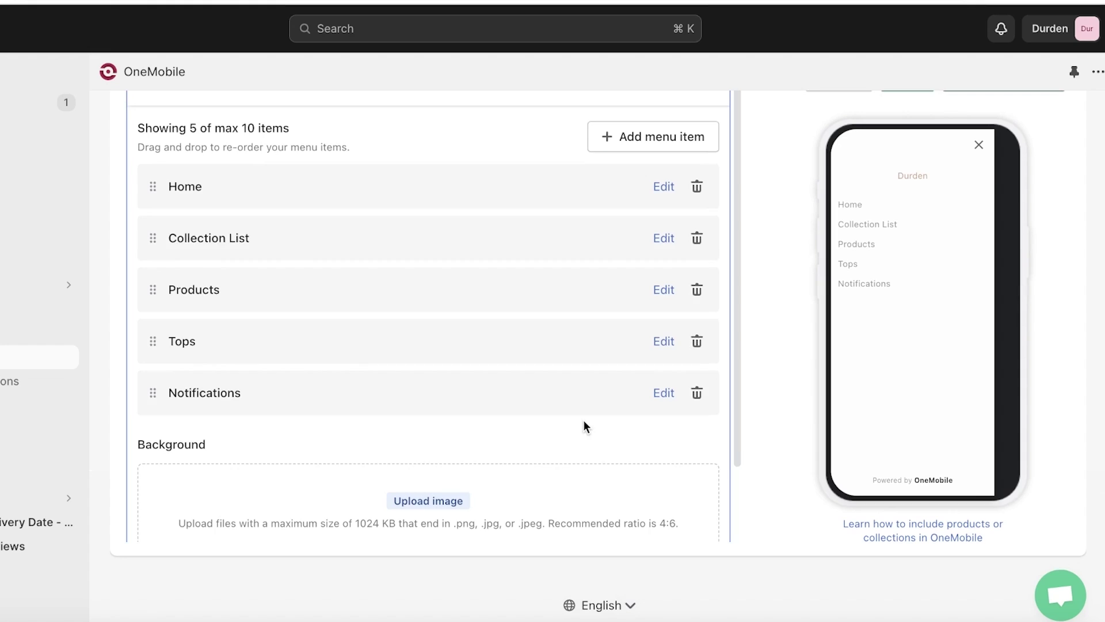
pyautogui.scroll(3, 979, 167)
pyautogui.click(904, 248)
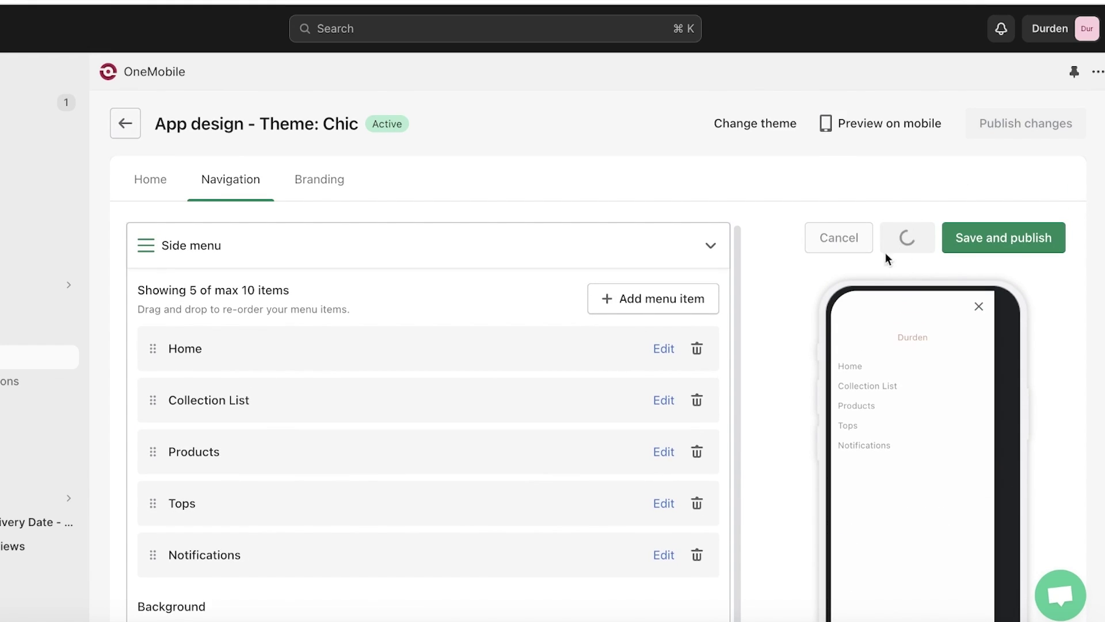
# In Branding, keep the app name as text and set its colour to pink #ff008f
pyautogui.click(333, 178)
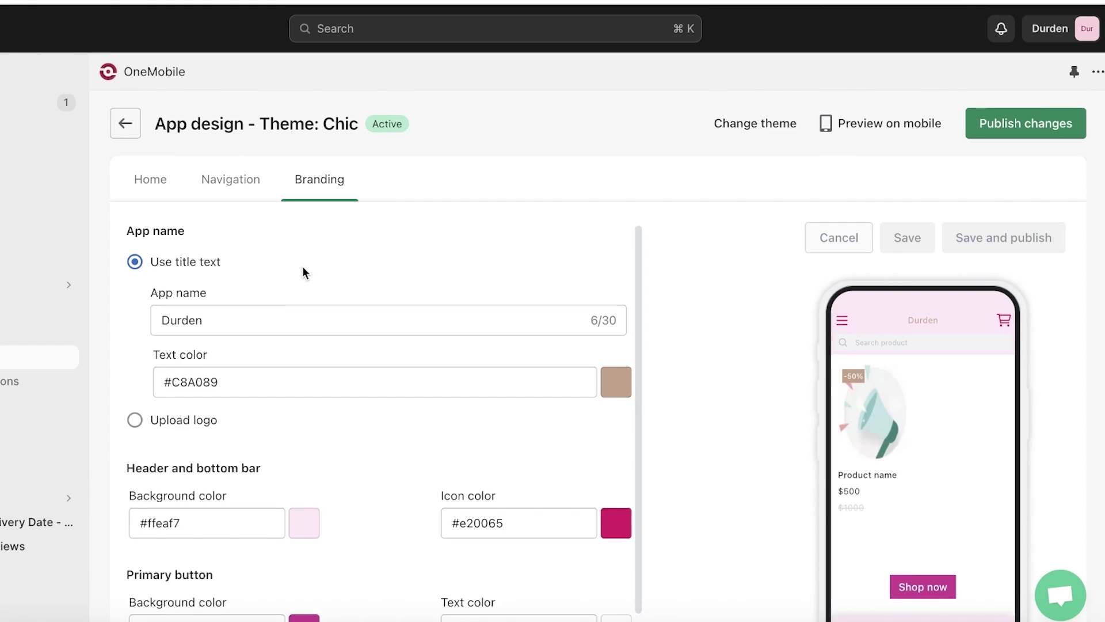
pyautogui.scroll(-1, 278, 311)
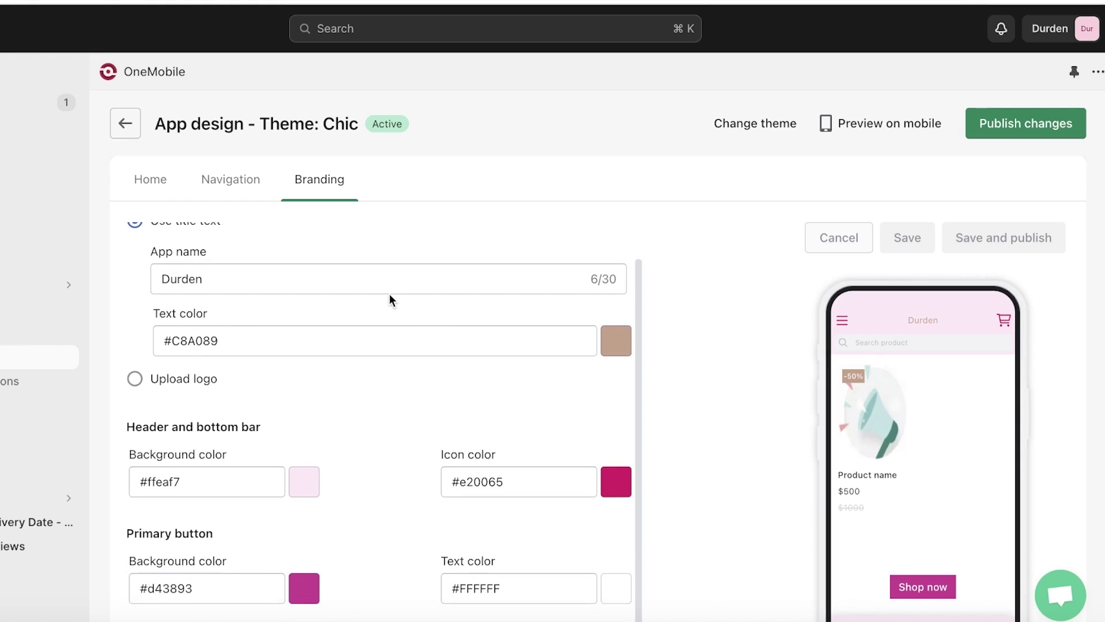
pyautogui.scroll(1, 368, 301)
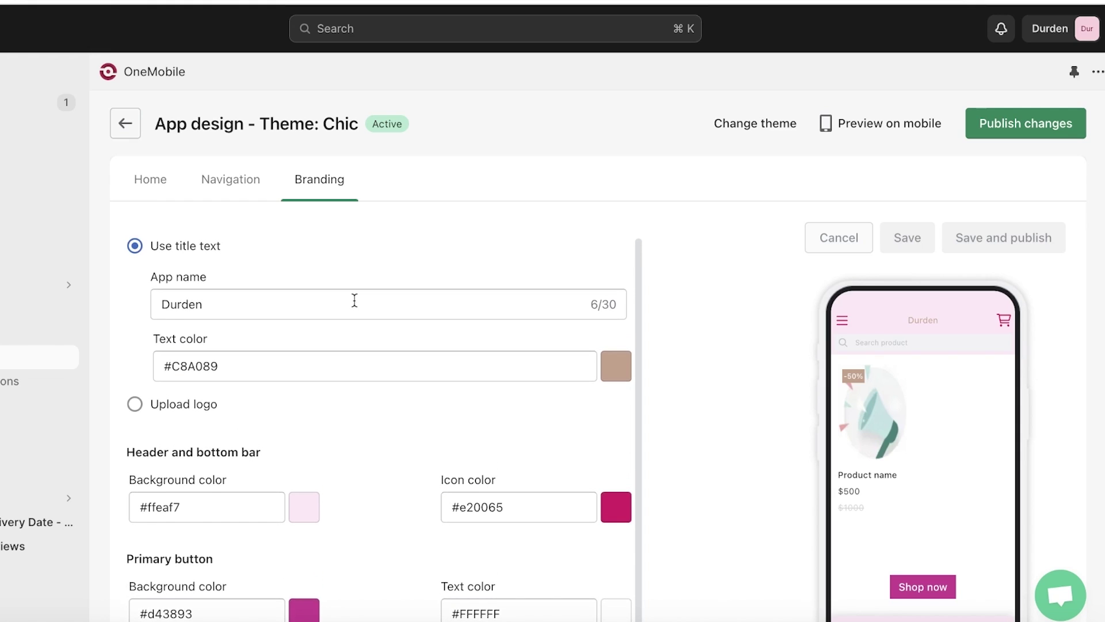
pyautogui.click(167, 407)
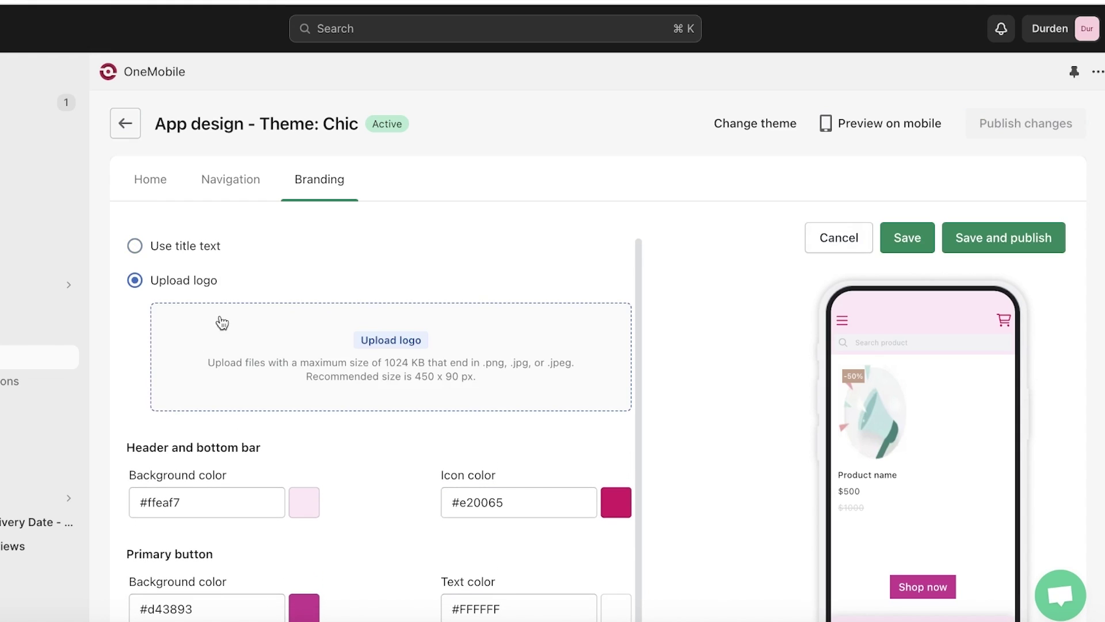
pyautogui.click(164, 247)
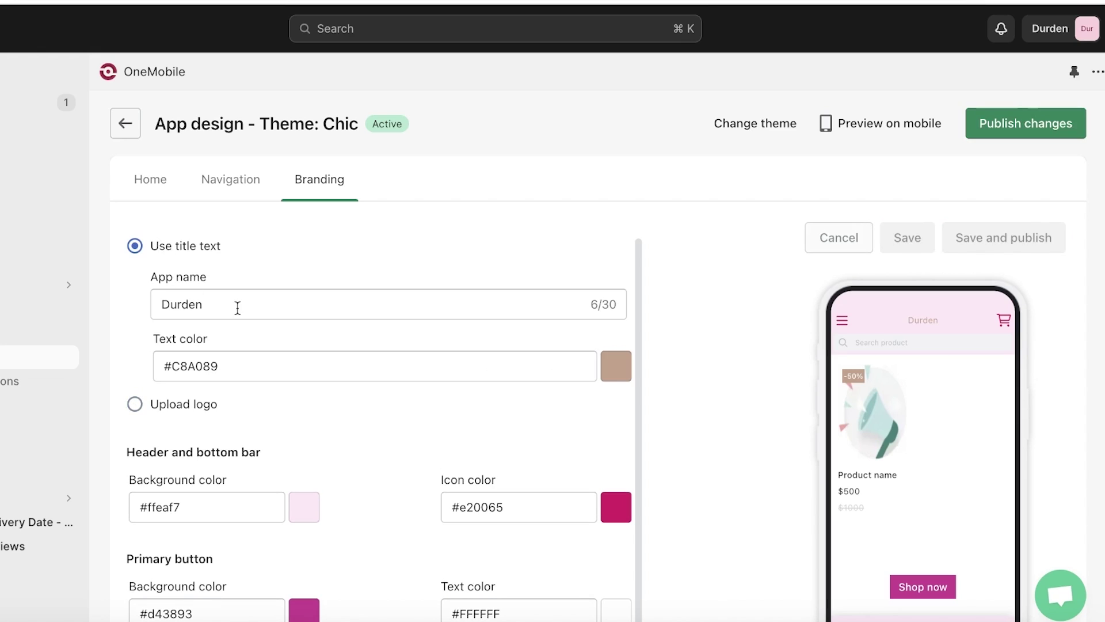
pyautogui.click(616, 366)
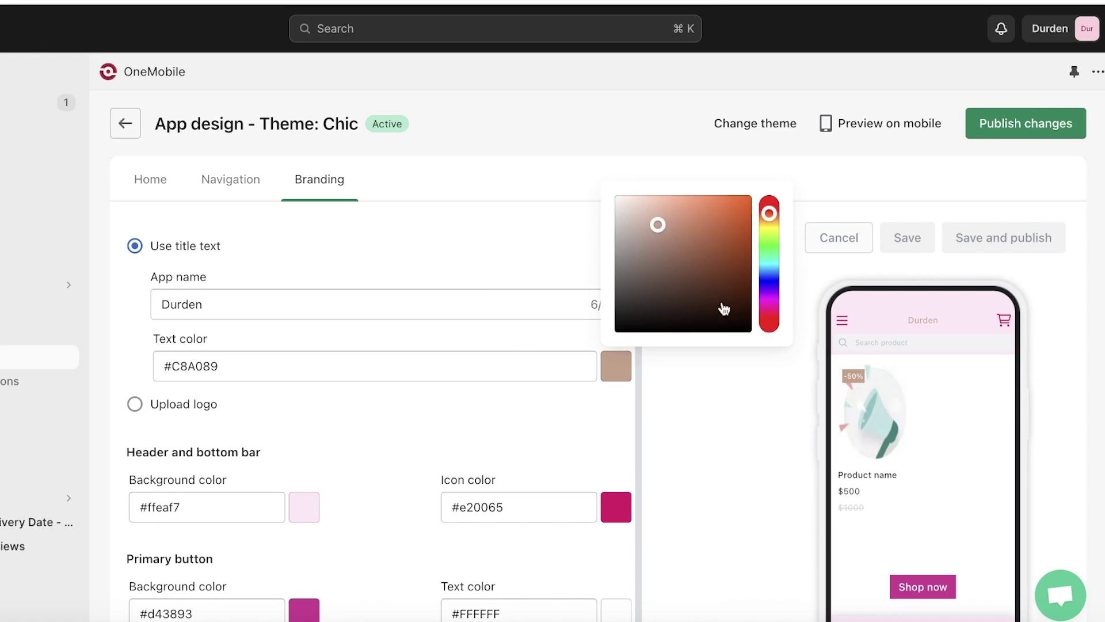
pyautogui.click(769, 301)
pyautogui.moveTo(694, 321); pyautogui.dragTo(755, 182)
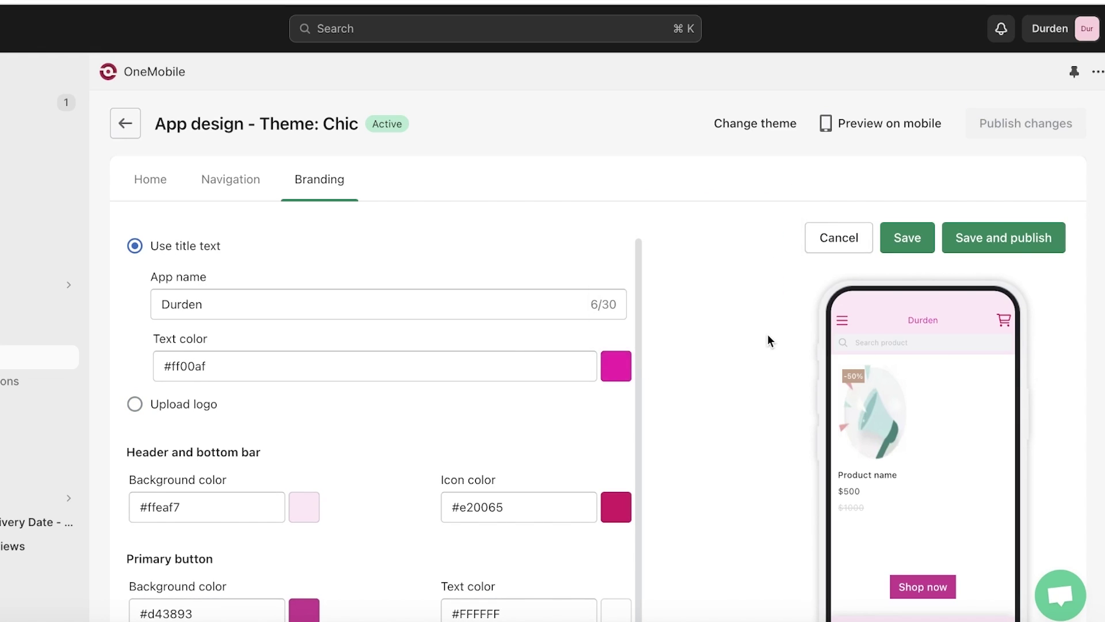
pyautogui.click(622, 357)
pyautogui.moveTo(769, 302); pyautogui.dragTo(769, 313)
# Save the branding settings, leaving the splash image unchanged, and return to the Mobile app overview
pyautogui.scroll(-5, 432, 419)
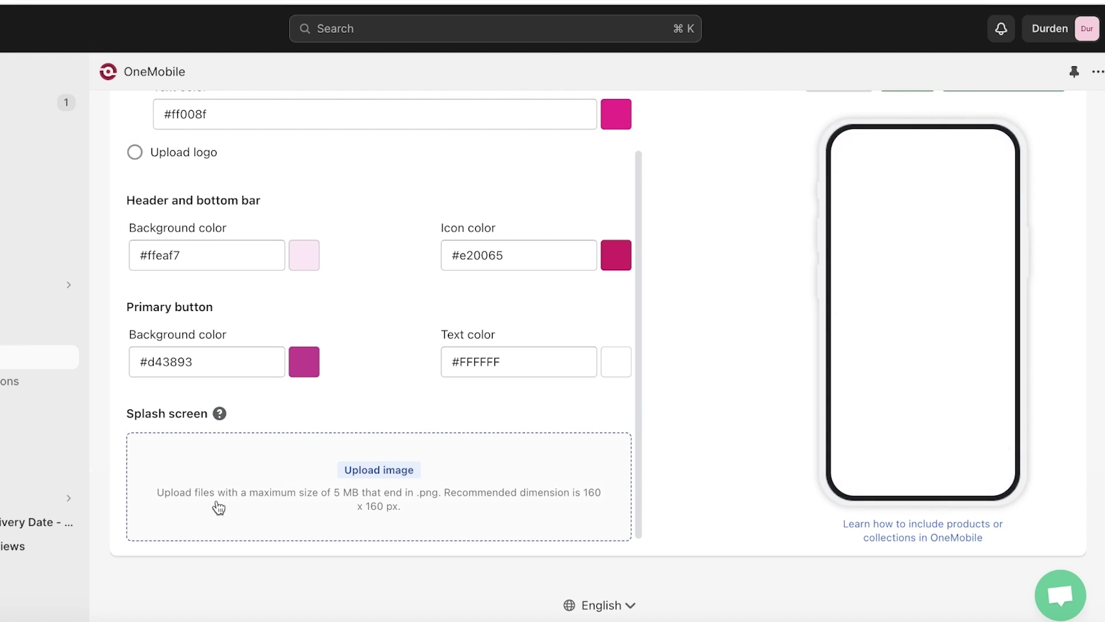
pyautogui.click(410, 474)
pyautogui.click(731, 472)
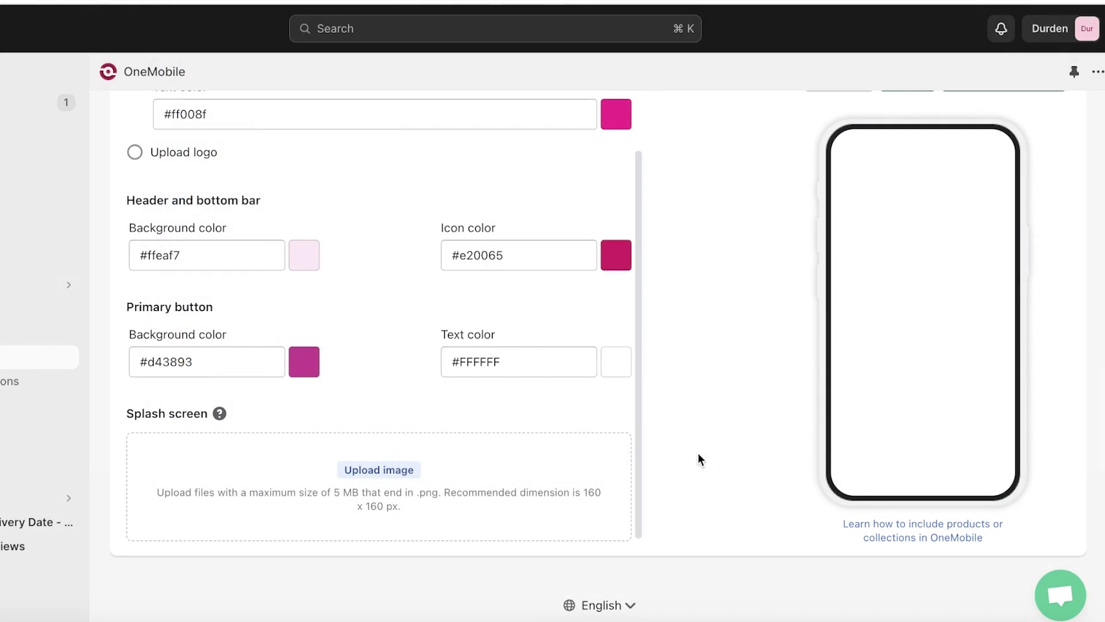
pyautogui.scroll(5, 442, 464)
pyautogui.click(901, 236)
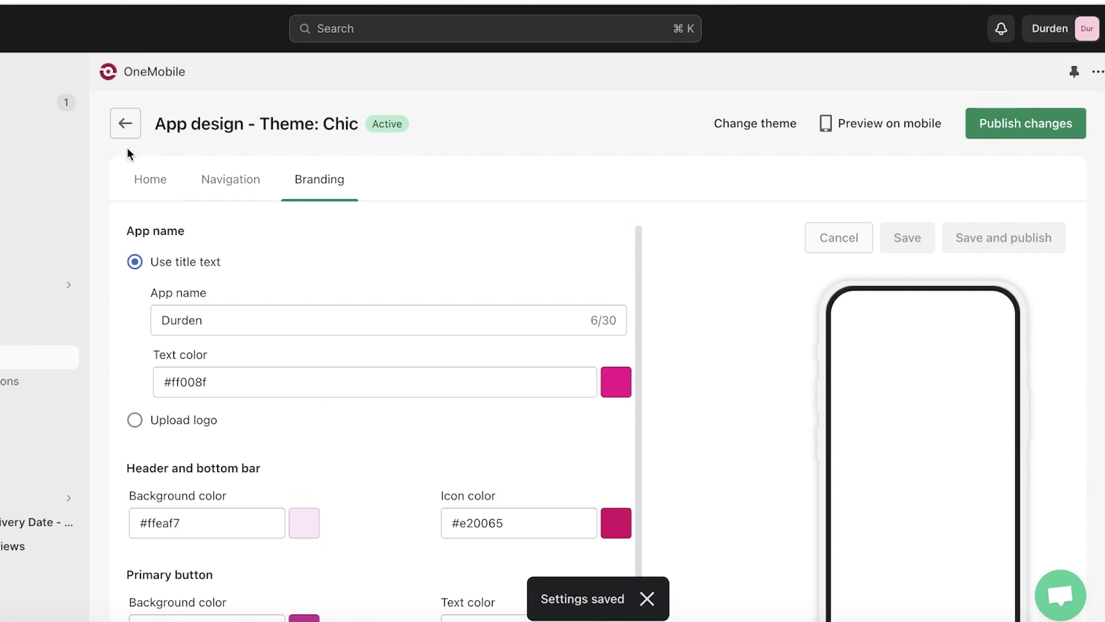
pyautogui.click(125, 123)
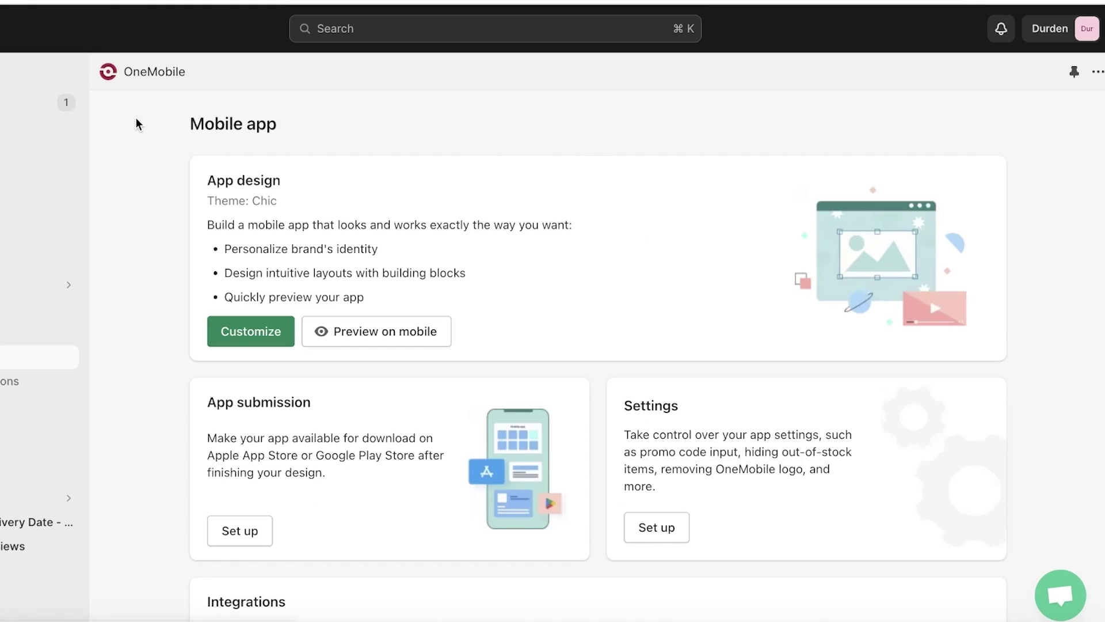
pyautogui.click(409, 329)
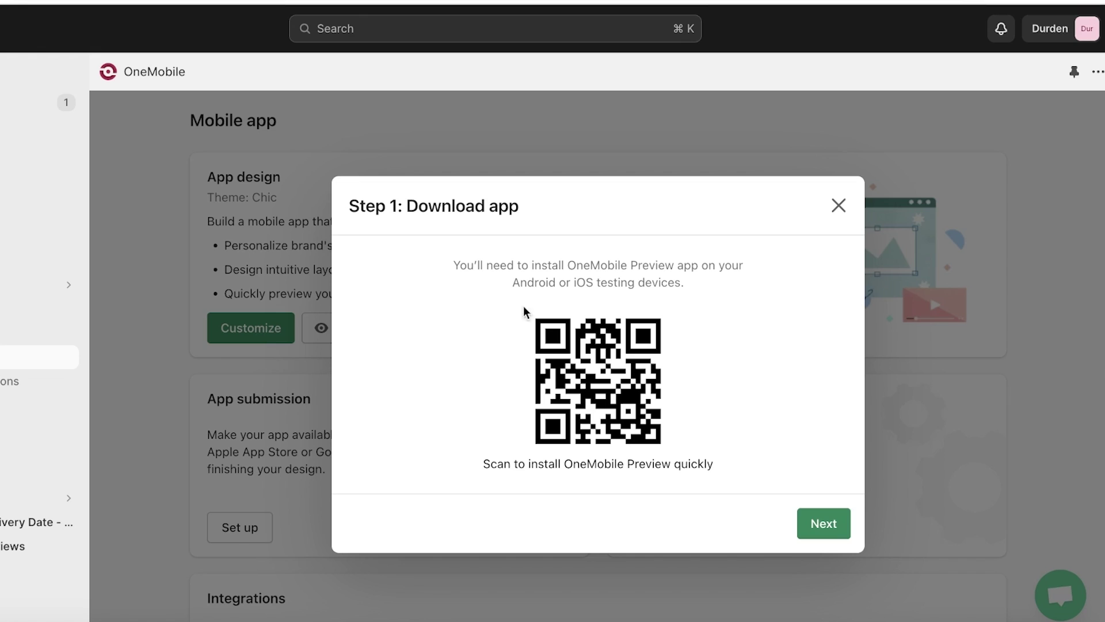
pyautogui.click(840, 205)
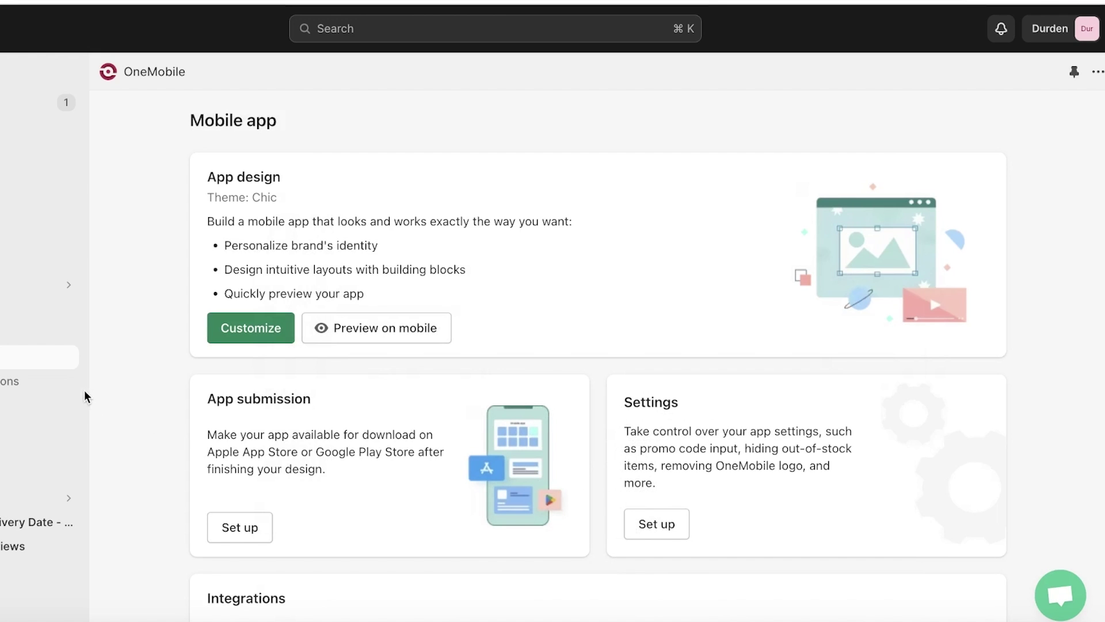
pyautogui.scroll(-2, 91, 395)
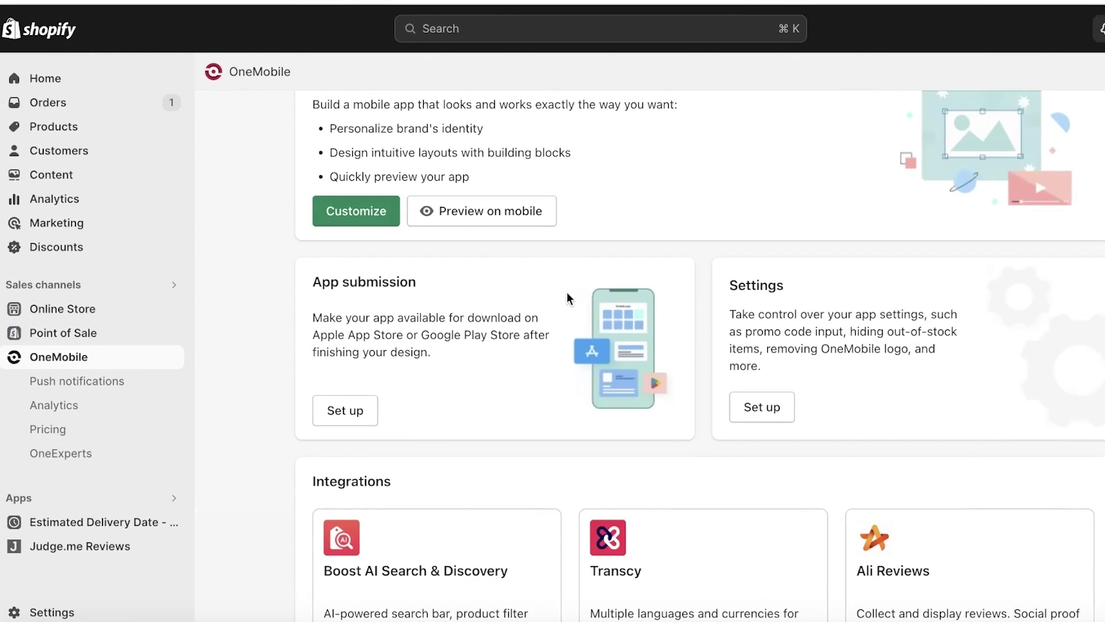
pyautogui.scroll(1, 587, 311)
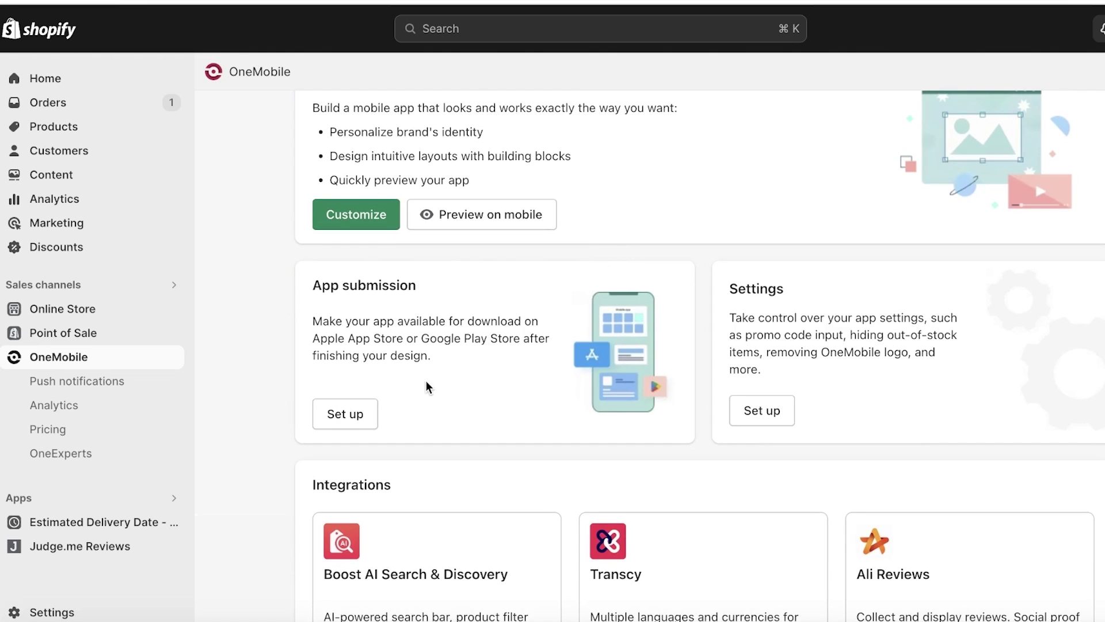
pyautogui.scroll(-8, 426, 380)
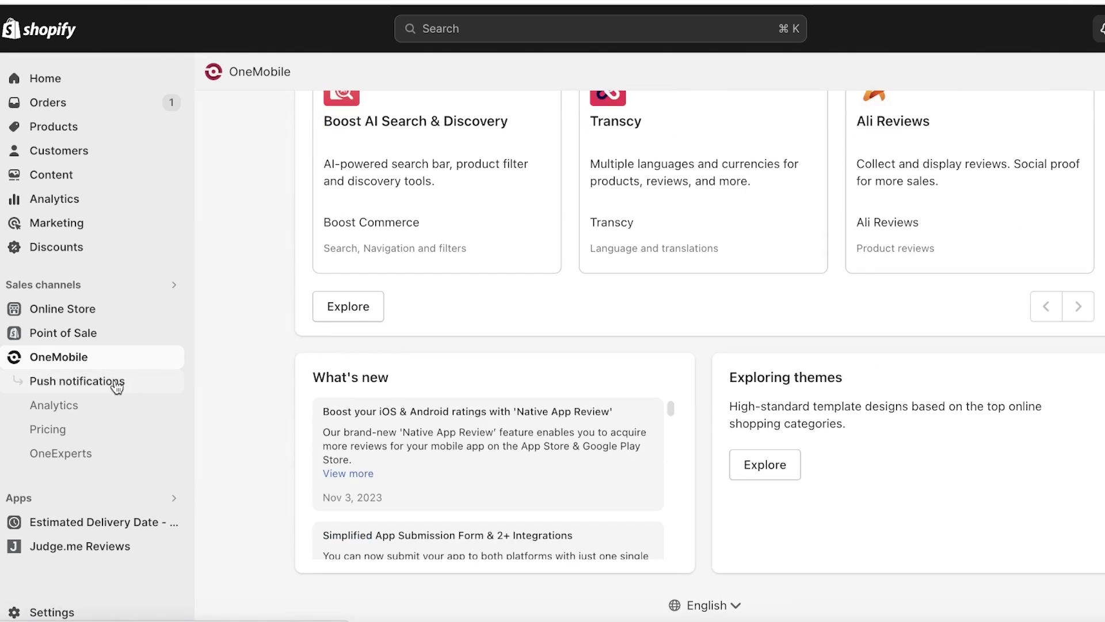
pyautogui.click(106, 417)
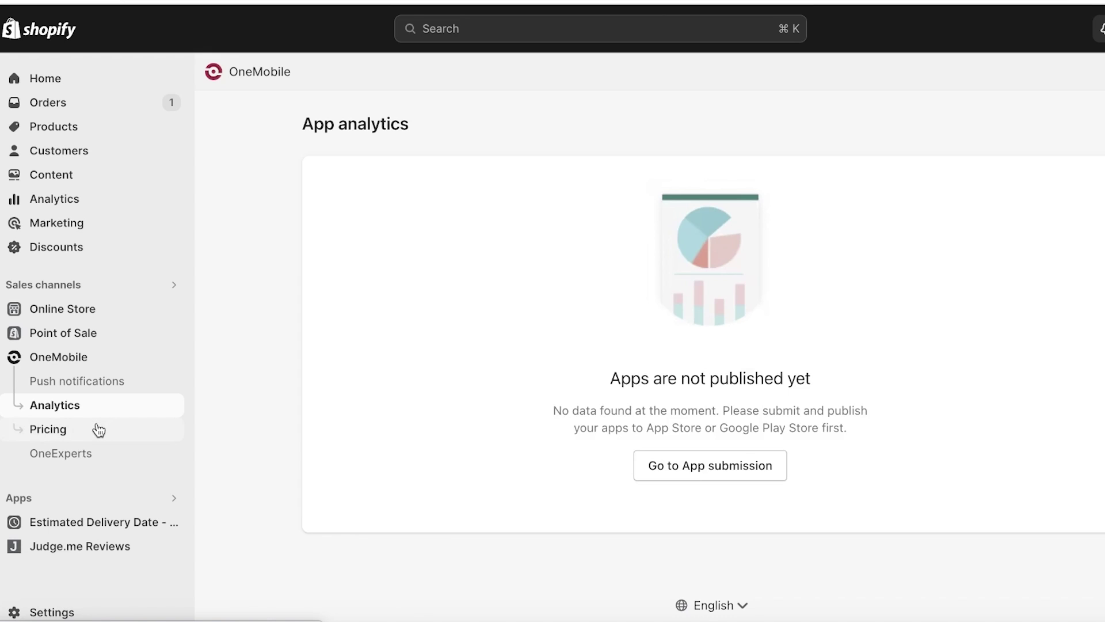
pyautogui.click(99, 430)
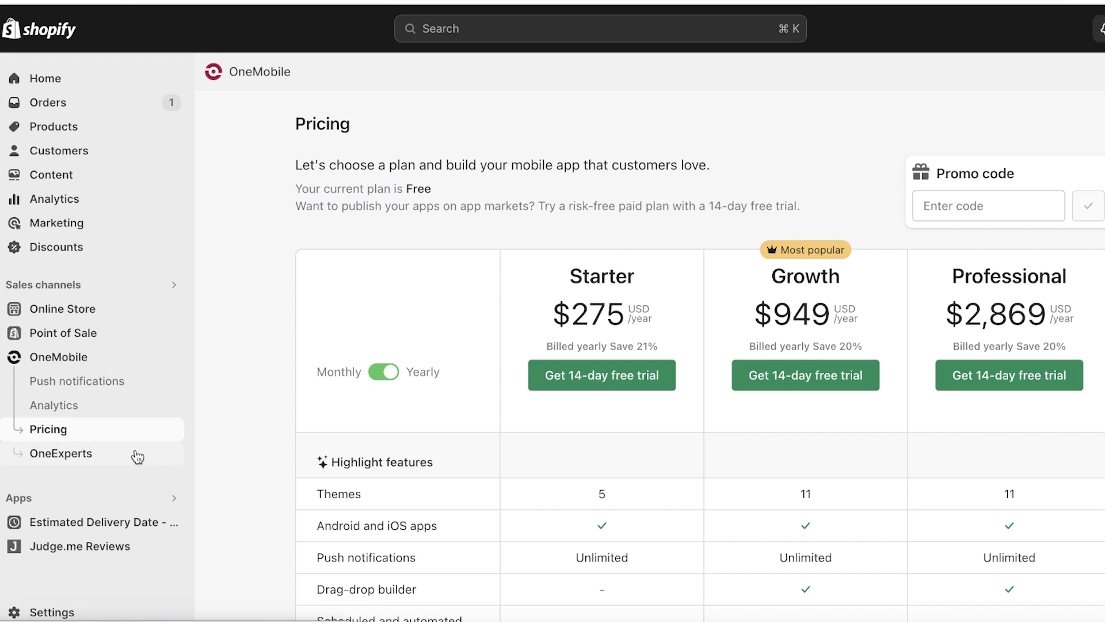
pyautogui.click(128, 381)
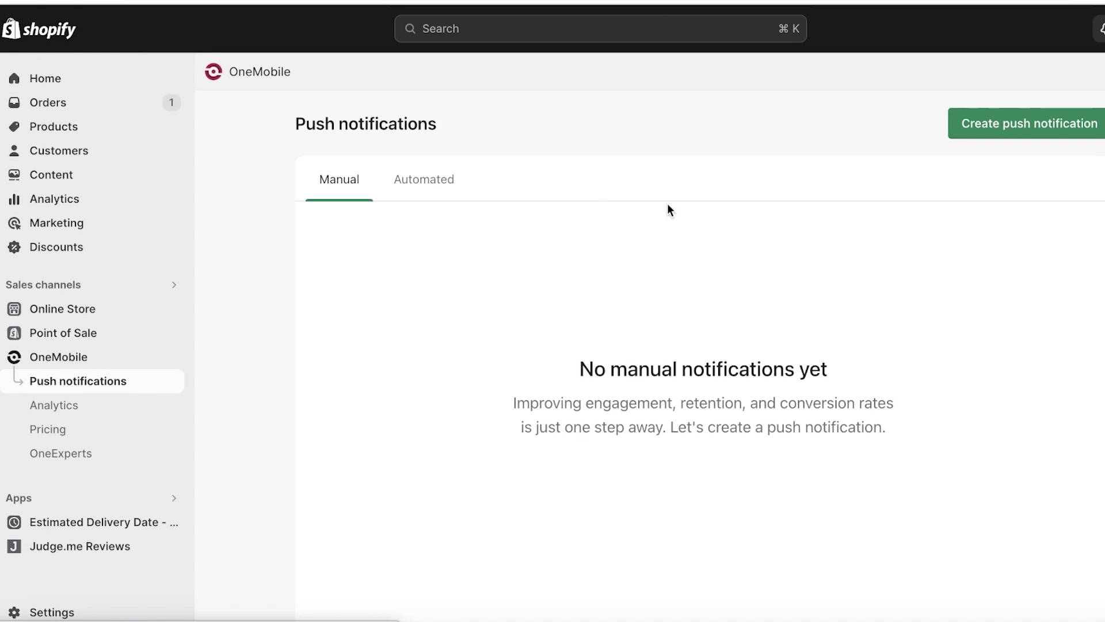
pyautogui.click(91, 359)
pyautogui.scroll(-10, 603, 236)
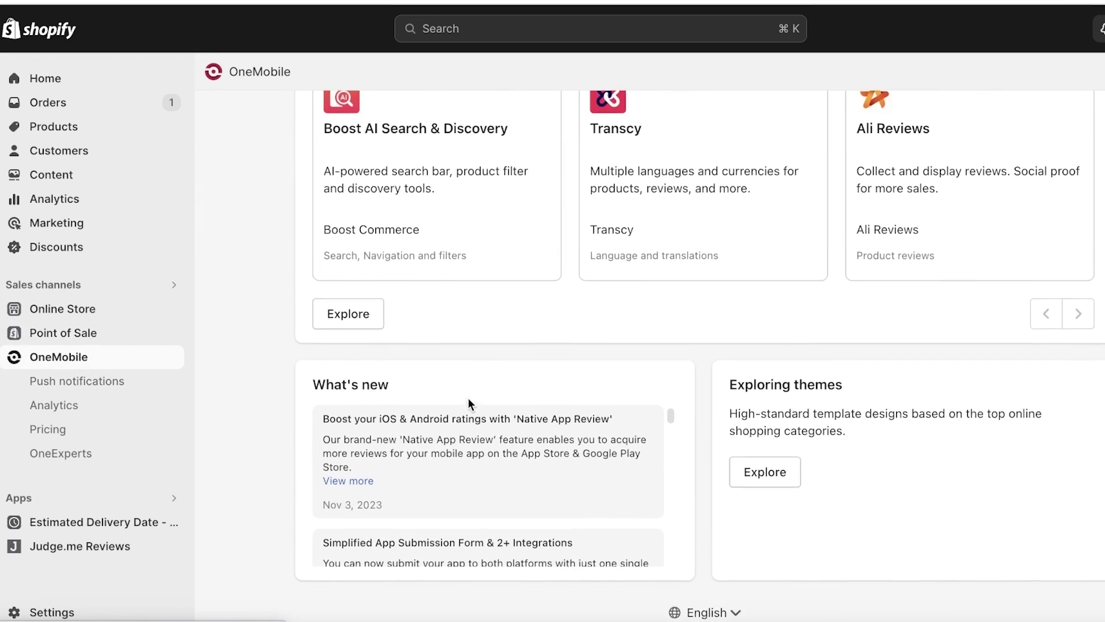
pyautogui.scroll(15, 467, 395)
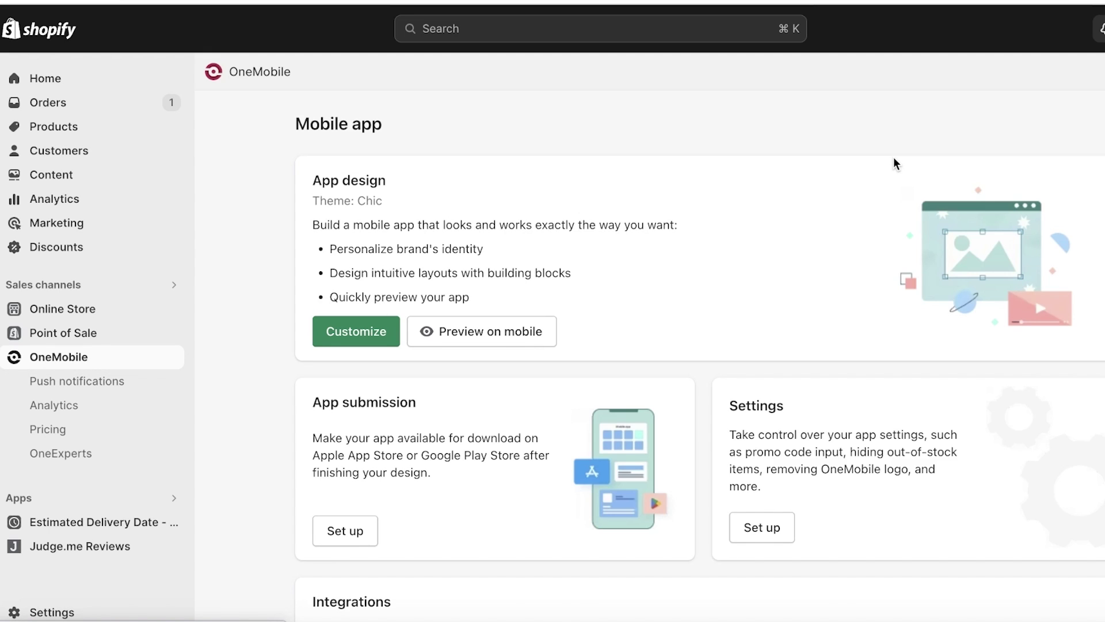
pyautogui.scroll(-4, 893, 161)
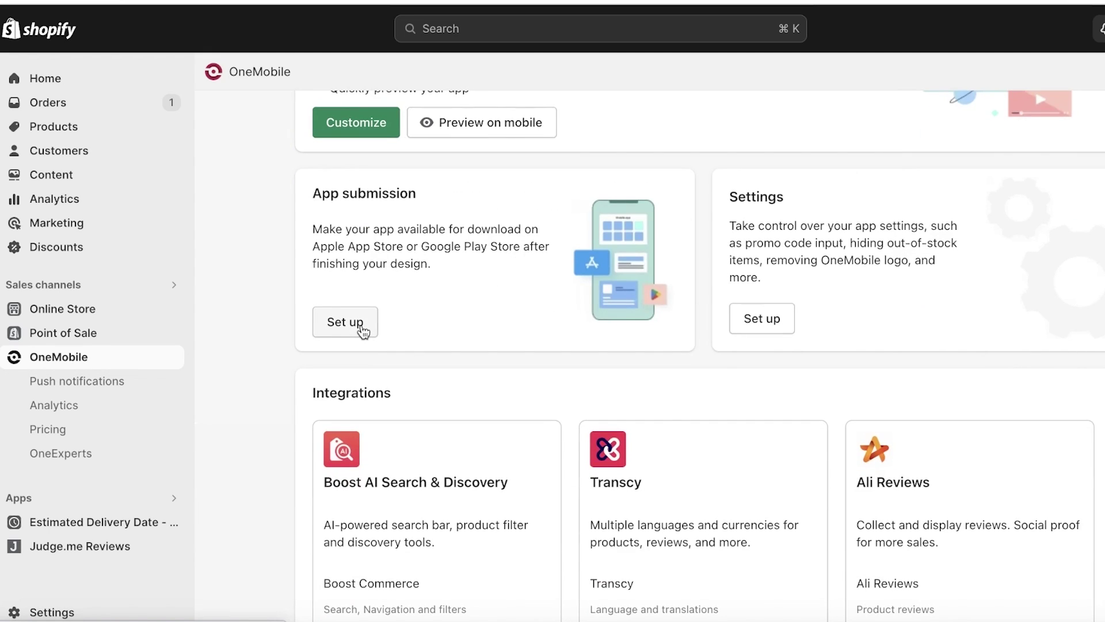
pyautogui.click(362, 330)
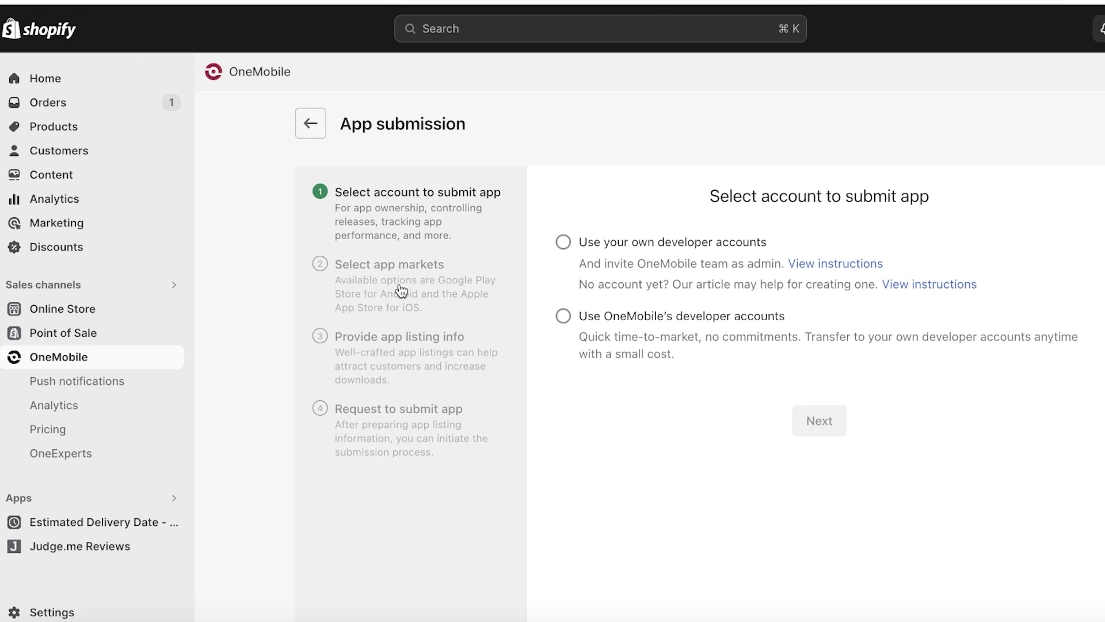
pyautogui.click(304, 130)
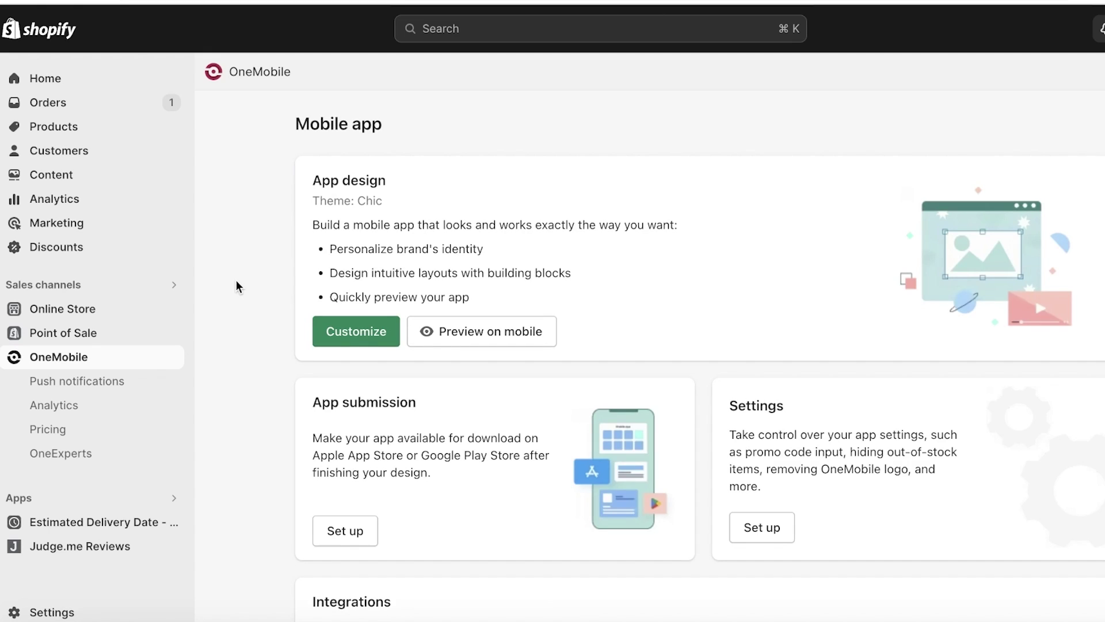